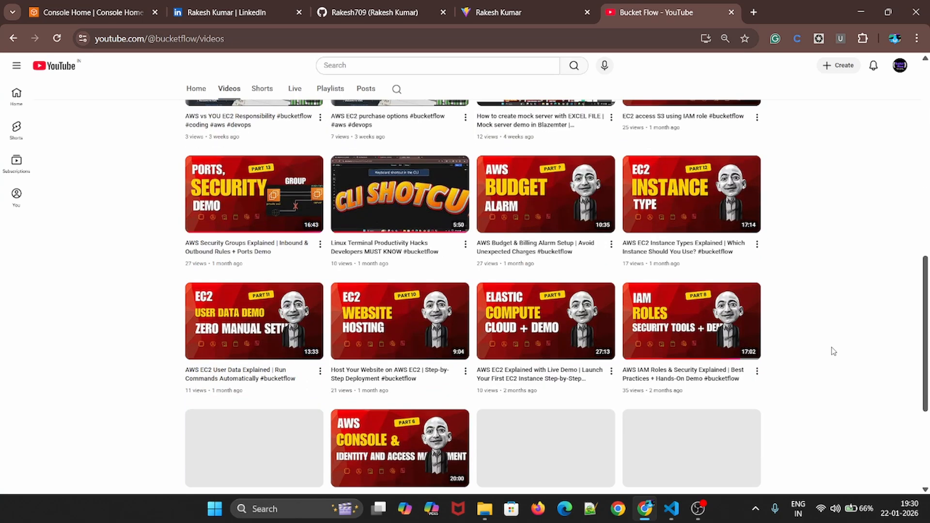
# Look through the list of uploaded videos on the Bucket Flow YouTube channel
pyautogui.scroll(-3, 833, 354)
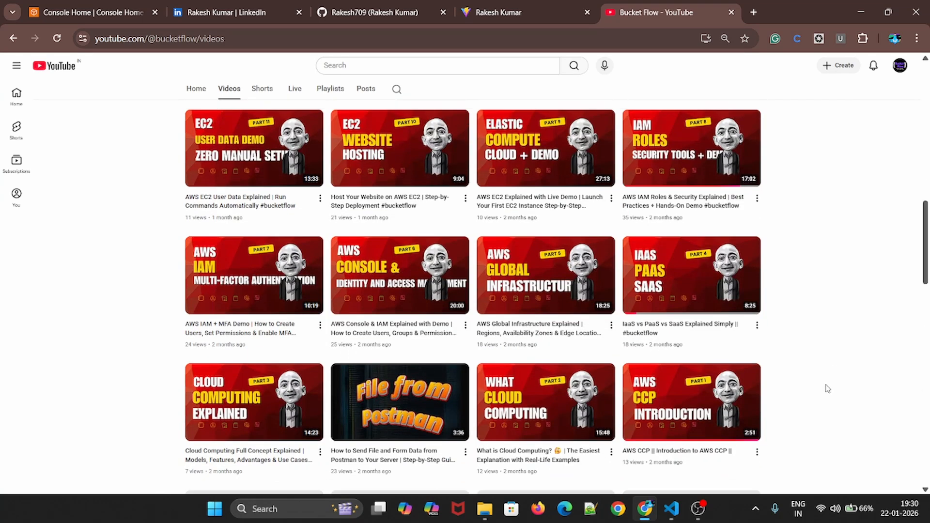
pyautogui.scroll(10, 828, 386)
pyautogui.scroll(4, 788, 371)
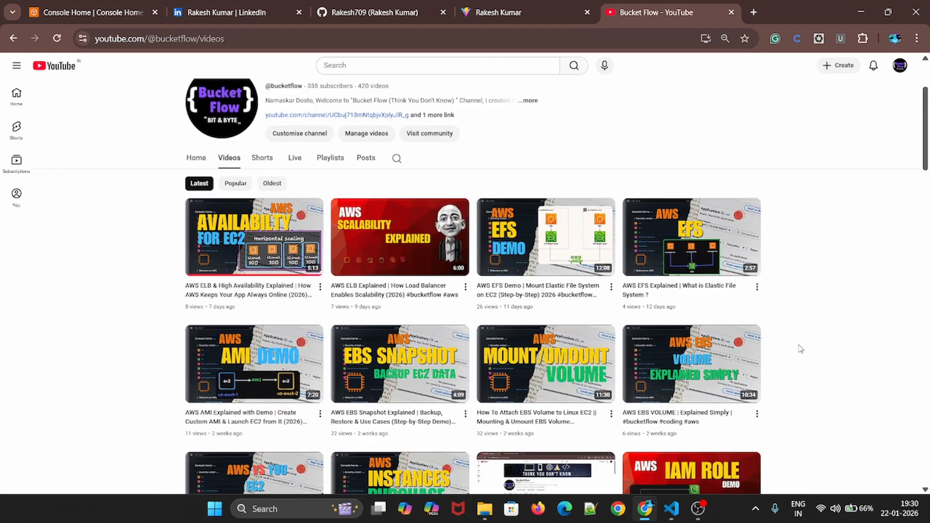
# Look over the portfolio website's projects and the GitHub and LinkedIn profiles already open in the browser
pyautogui.click(482, 12)
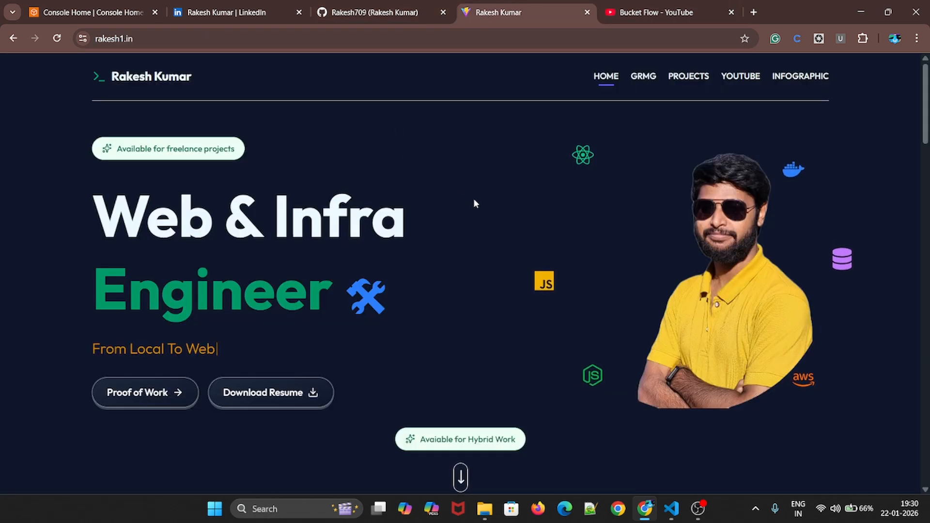
pyautogui.scroll(-12, 508, 271)
pyautogui.scroll(-5, 509, 275)
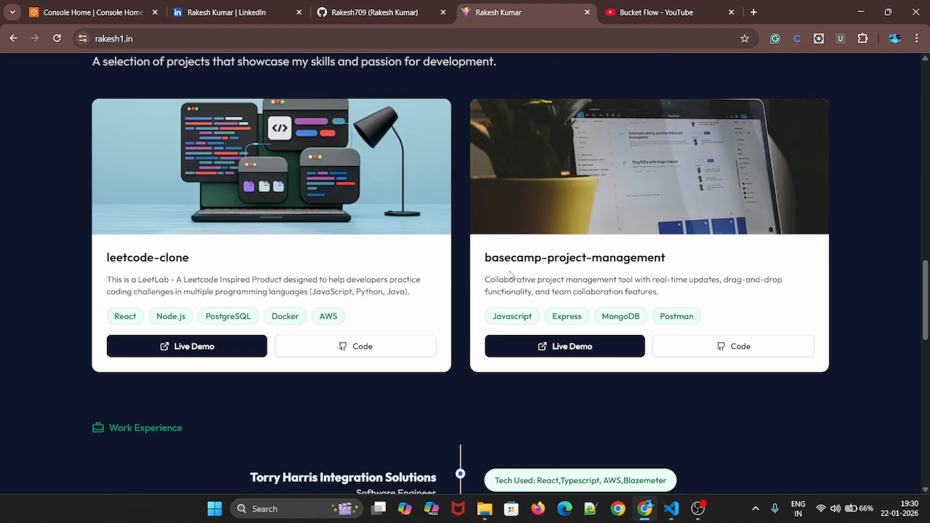
pyautogui.scroll(7, 509, 275)
pyautogui.click(368, 12)
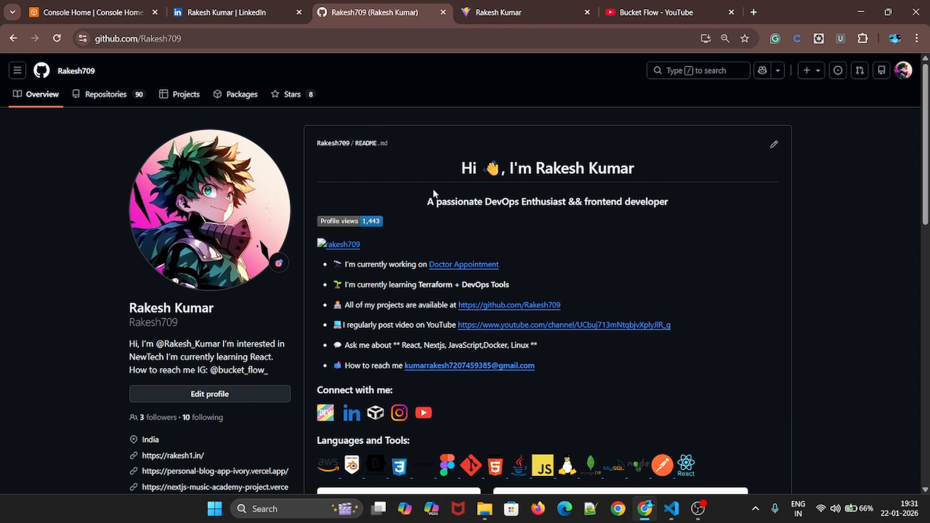
pyautogui.click(232, 13)
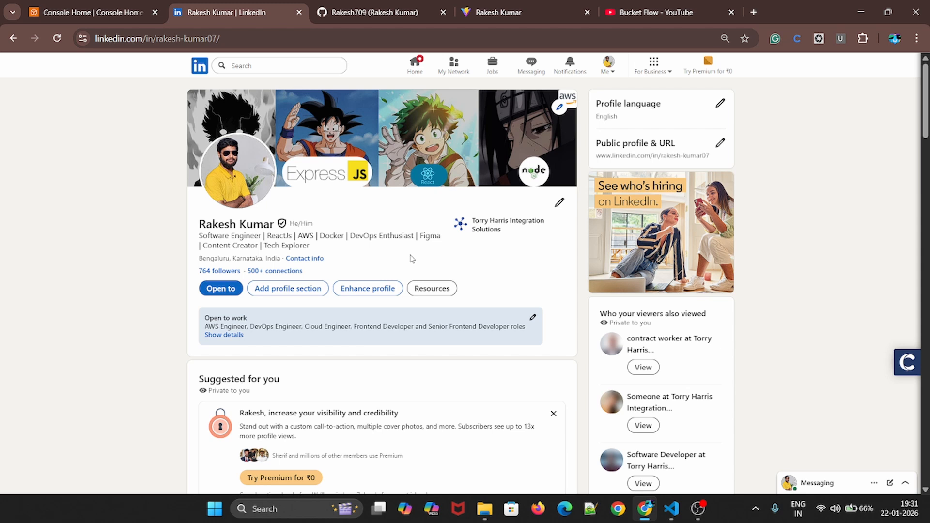
# Return to the AWS Console Home page and minimize the command prompt window covering it
pyautogui.click(92, 12)
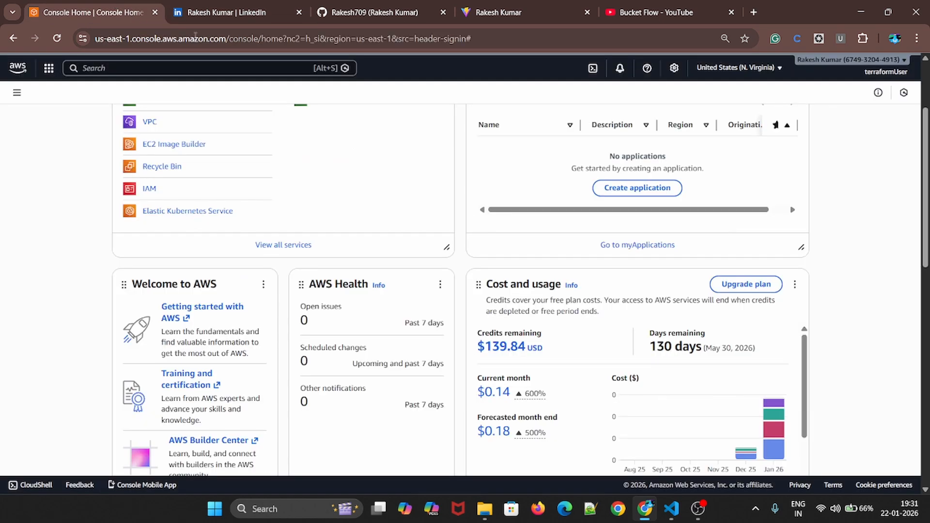
pyautogui.scroll(3, 283, 259)
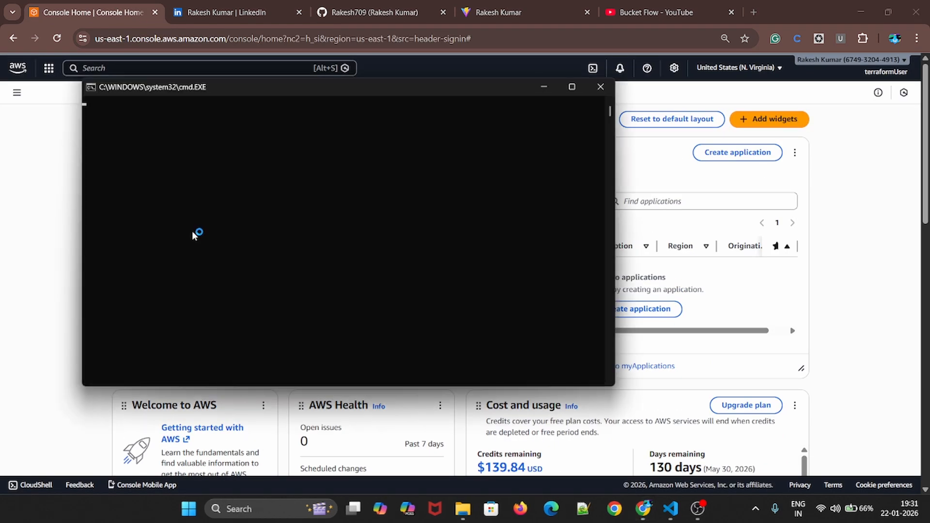
pyautogui.click(544, 89)
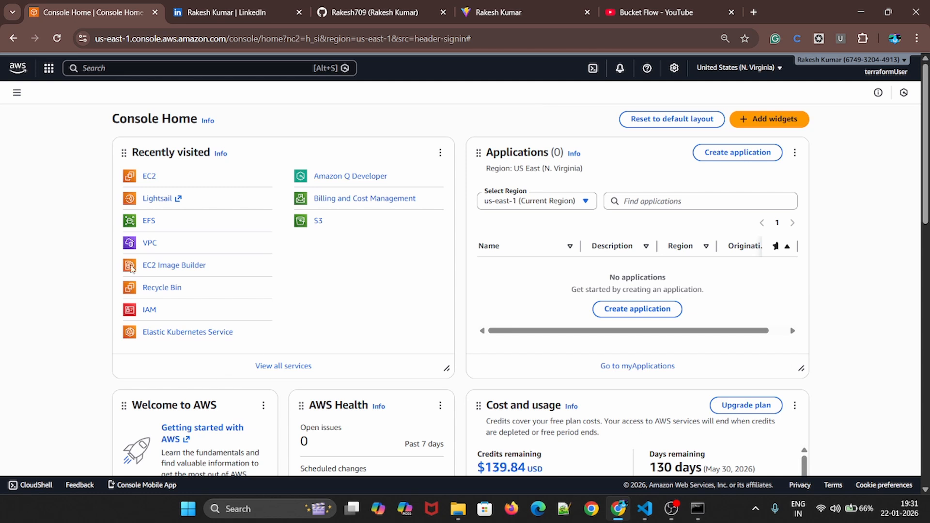
# Switch to VS Code and examine the three EC2 instances in the Elastic load balancer diagram
pyautogui.click(645, 509)
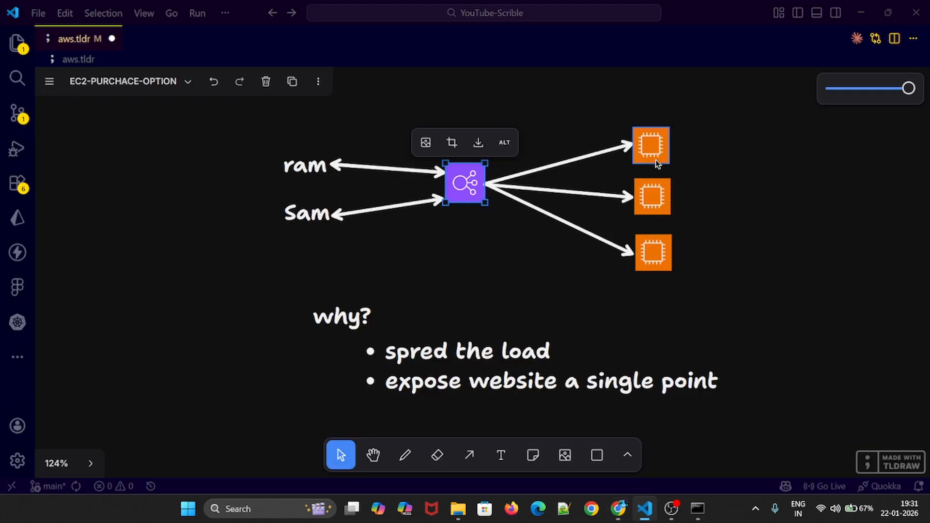
pyautogui.scroll(2, 652, 208)
pyautogui.click(648, 205)
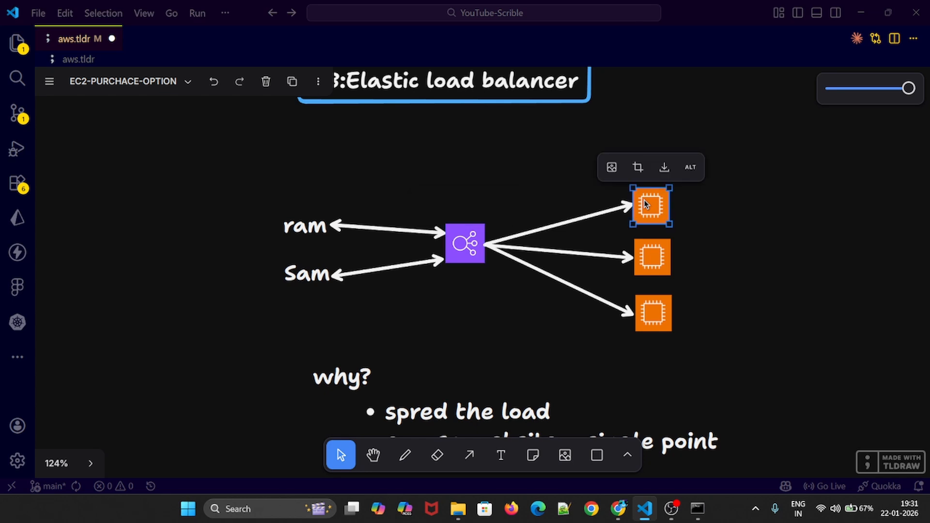
pyautogui.click(691, 230)
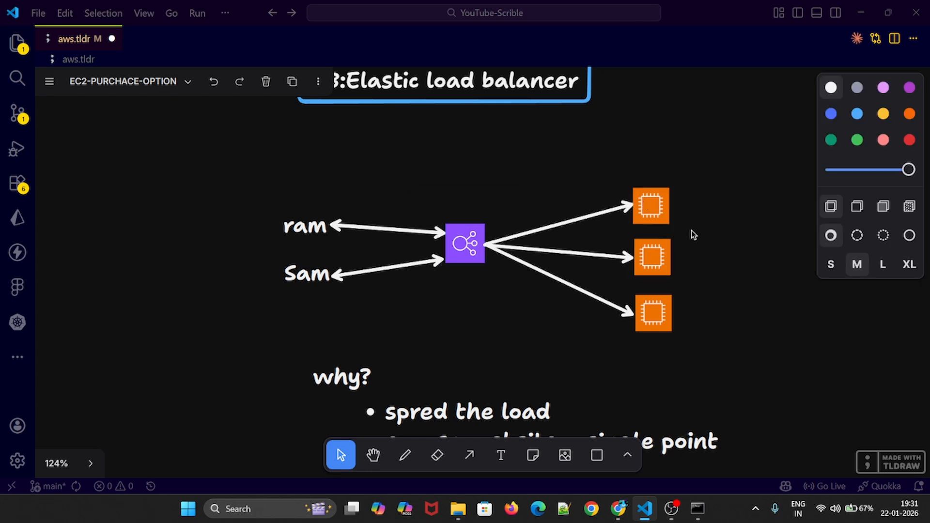
# Return to the AWS console in the browser and start an EC2 instance launch with the name ELB_DEMO_1
pyautogui.hotkey('alt', 'Tab')
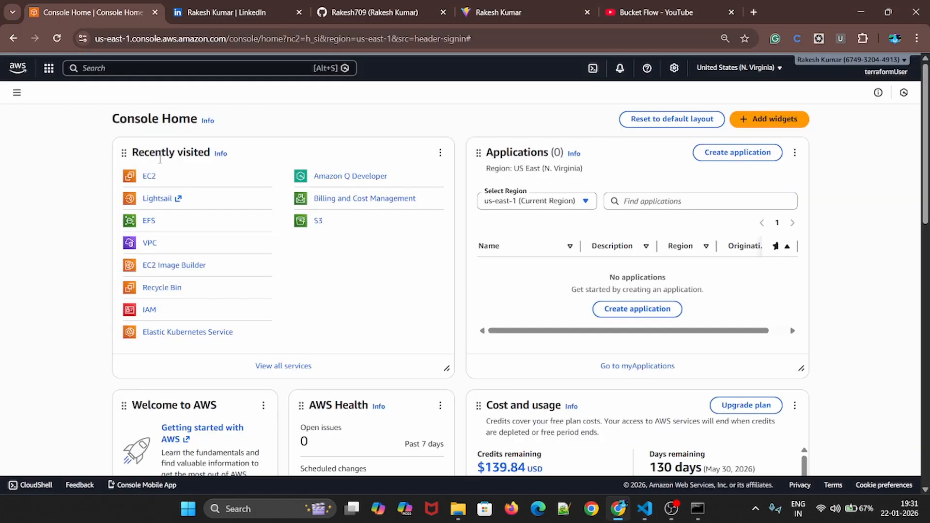
pyautogui.click(149, 177)
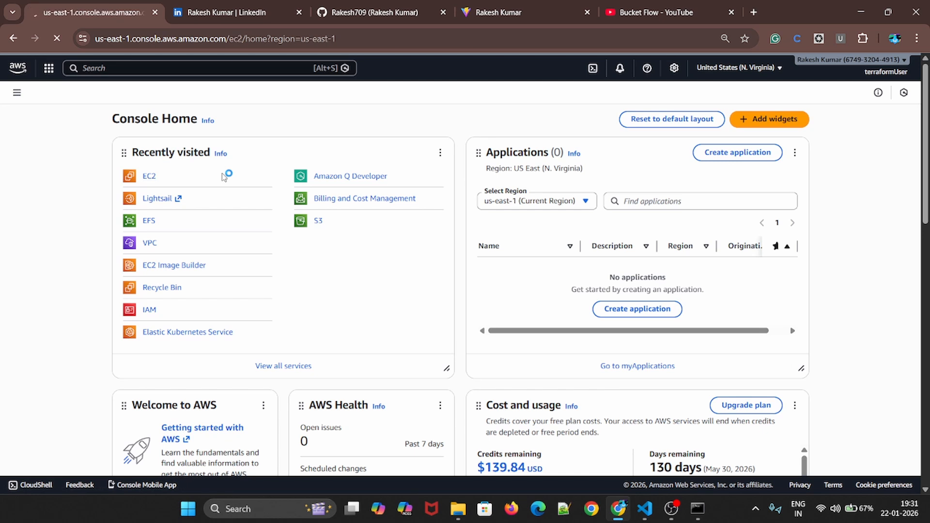
pyautogui.write('ELB_')
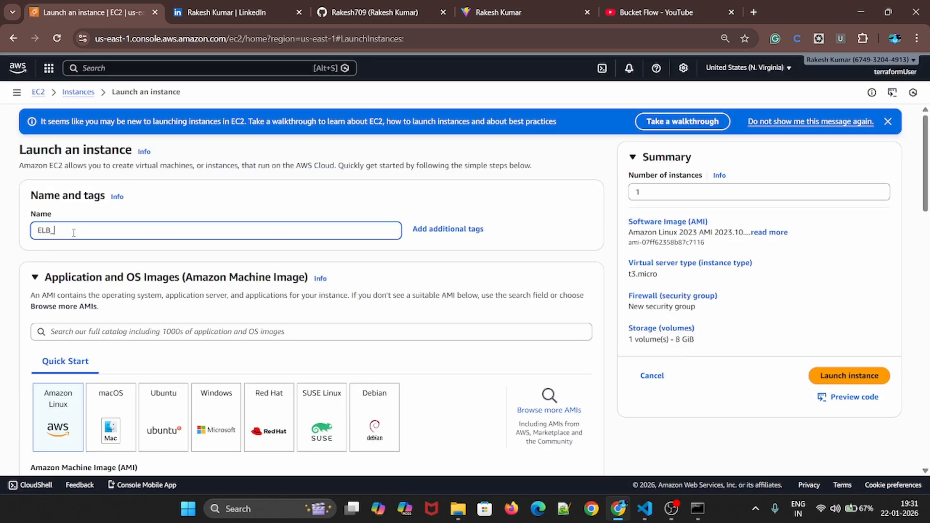
pyautogui.write('DEMO_1')
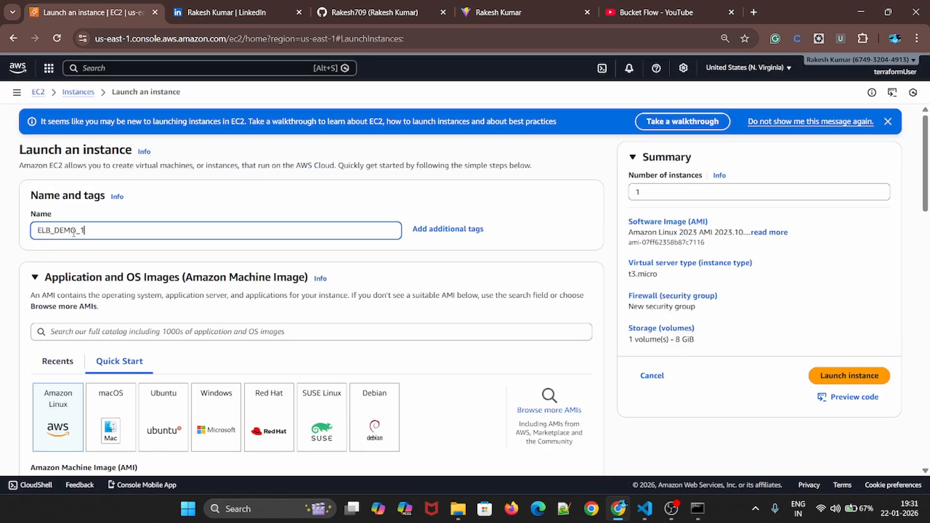
# Choose the Ubuntu image for the instance and proceed without a key pair
pyautogui.click(157, 434)
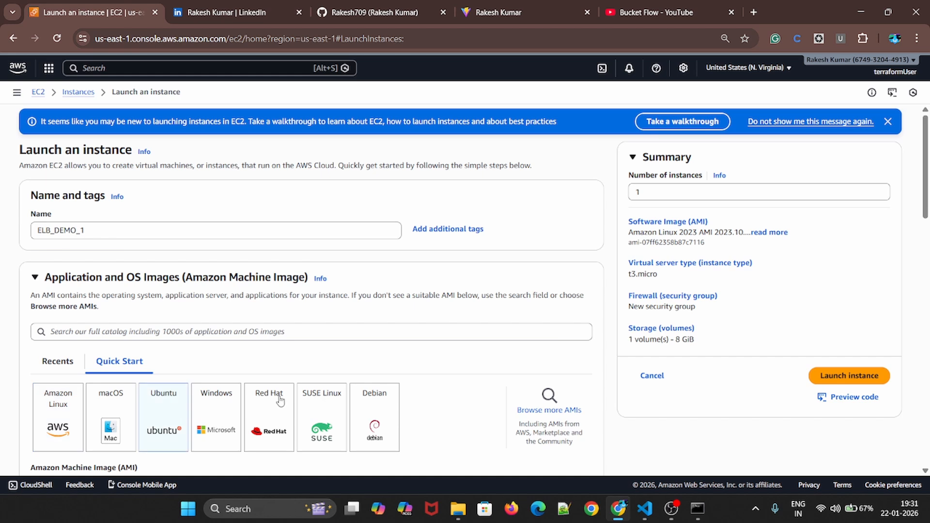
pyautogui.scroll(-10, 145, 319)
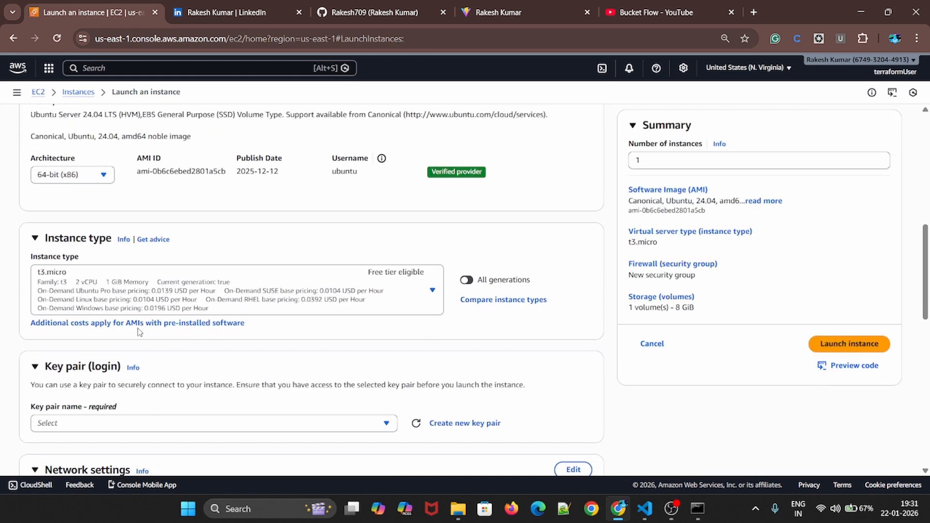
pyautogui.click(158, 242)
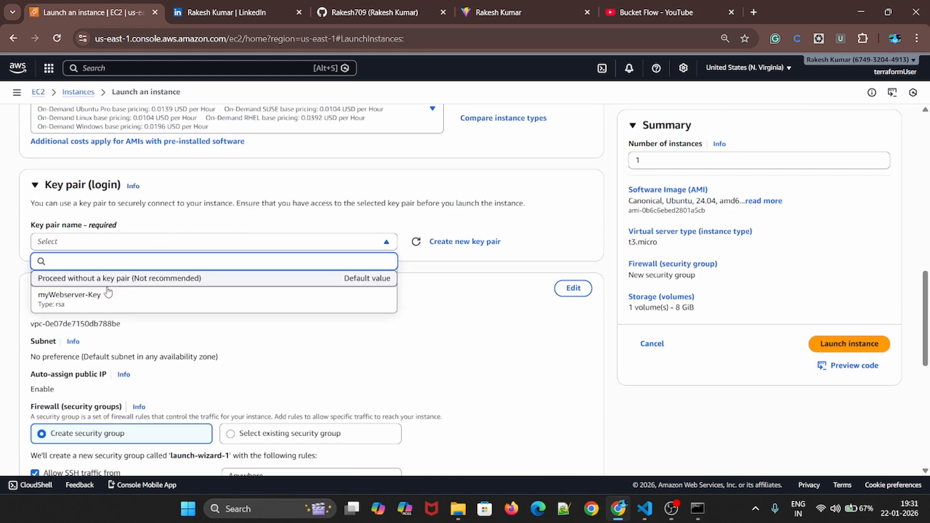
# Allow HTTPS and HTTP traffic from the internet in the instance's new security group
pyautogui.scroll(-3, 105, 297)
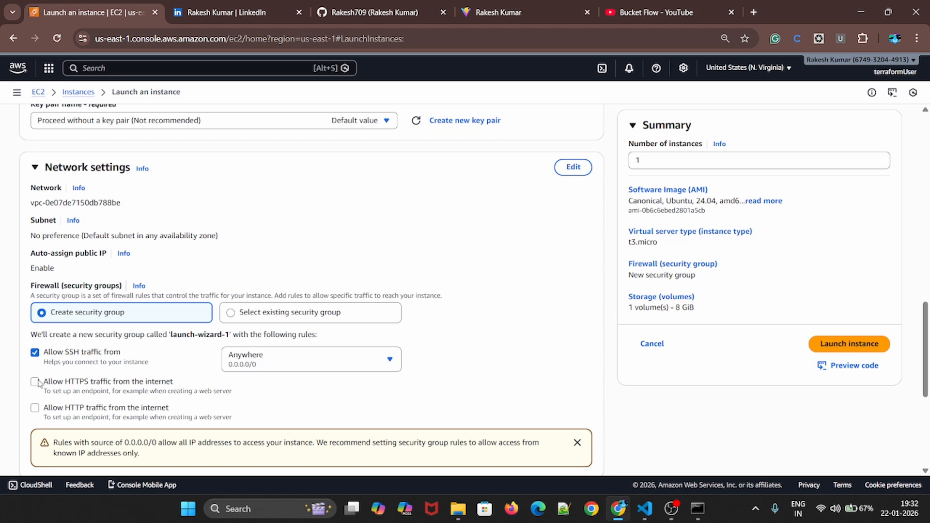
pyautogui.click(36, 383)
pyautogui.click(36, 408)
pyautogui.scroll(-3, 200, 376)
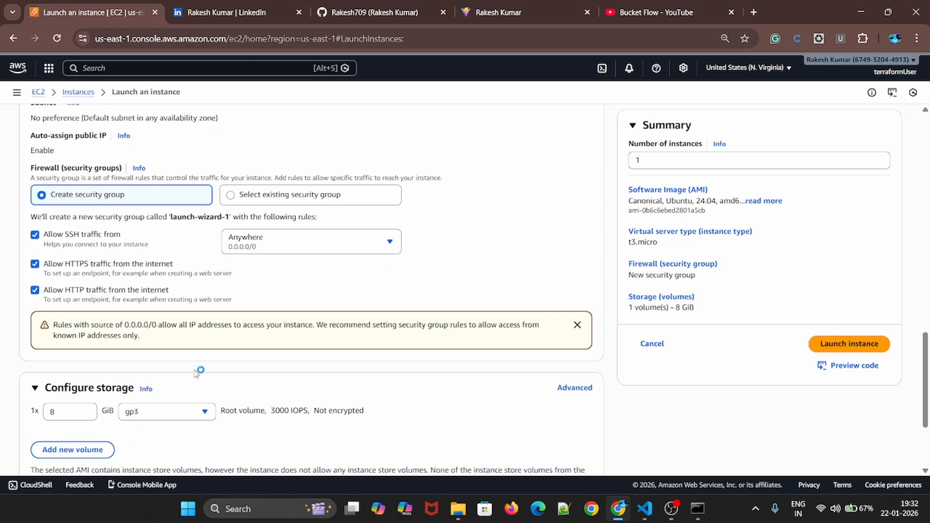
# Edit the network settings and name the new security group ELB_DEMO_EC2_SG
pyautogui.scroll(4, 196, 373)
pyautogui.click(573, 226)
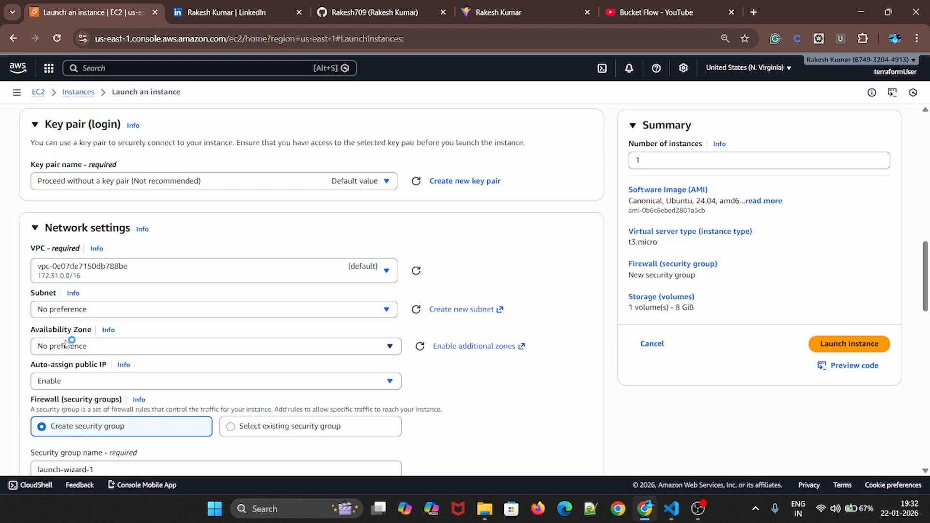
pyautogui.scroll(-3, 73, 369)
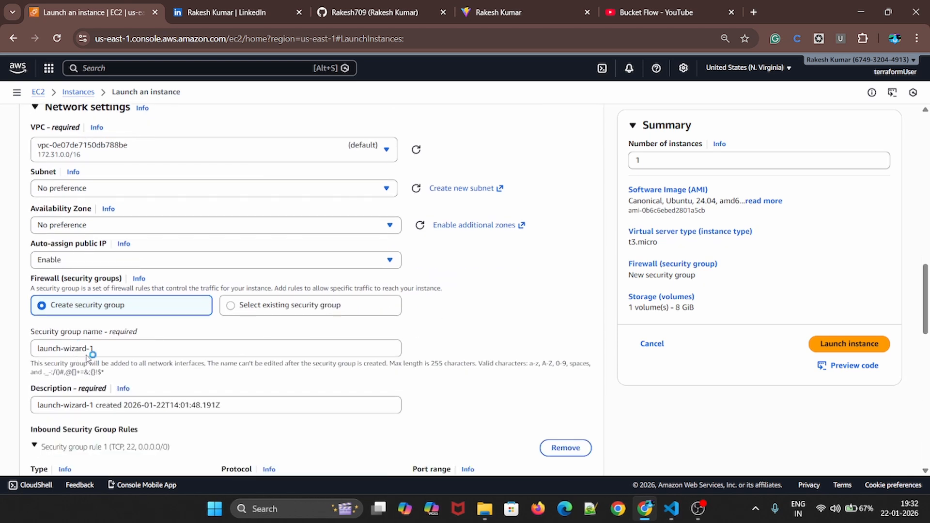
pyautogui.moveTo(93, 349); pyautogui.dragTo(30, 347)
pyautogui.press('BackSpace')
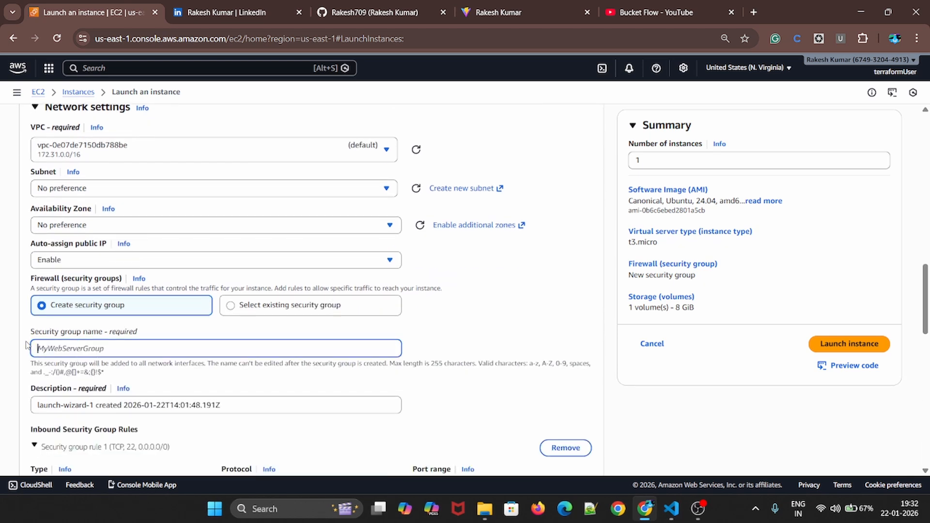
pyautogui.write('ELB_DEMO_EC2_SG')
# Expand the advanced details of the launch form and place the cursor in the empty User data field
pyautogui.scroll(-3, 184, 415)
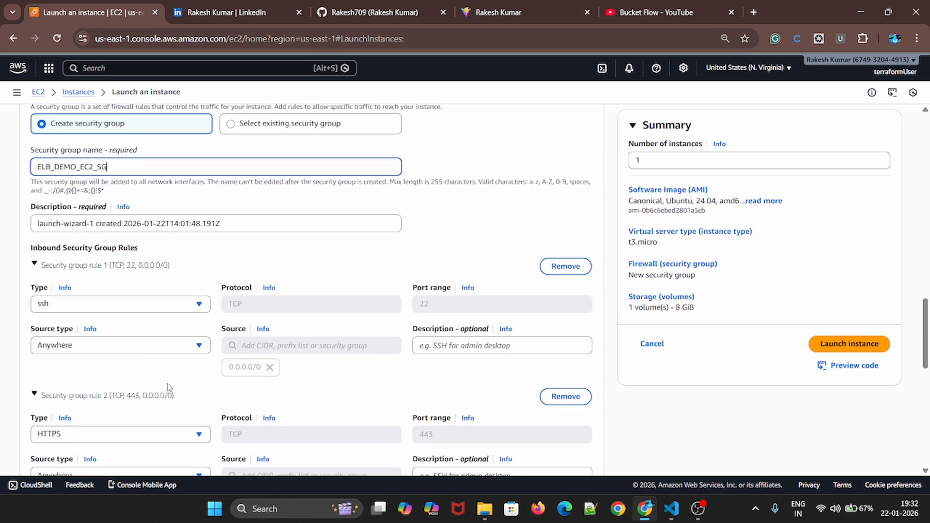
pyautogui.scroll(-6, 157, 360)
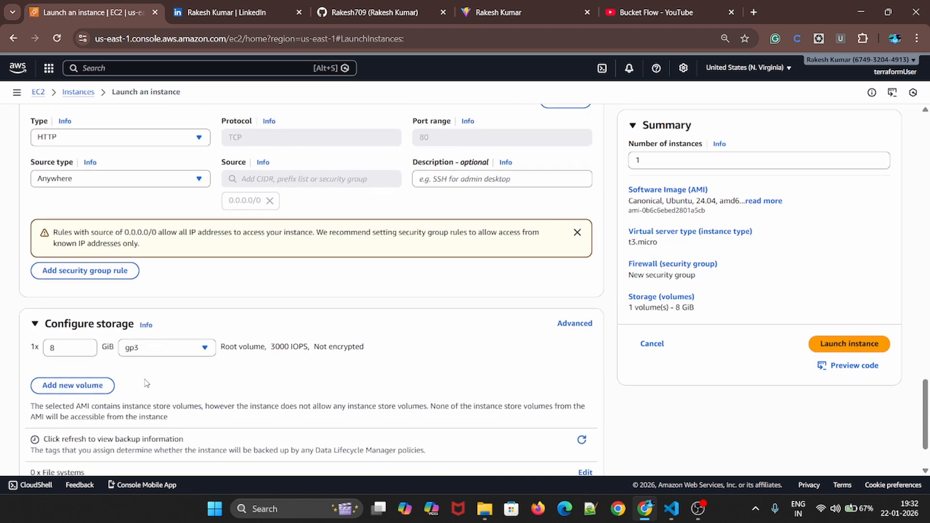
pyautogui.click(63, 439)
pyautogui.scroll(-10, 146, 388)
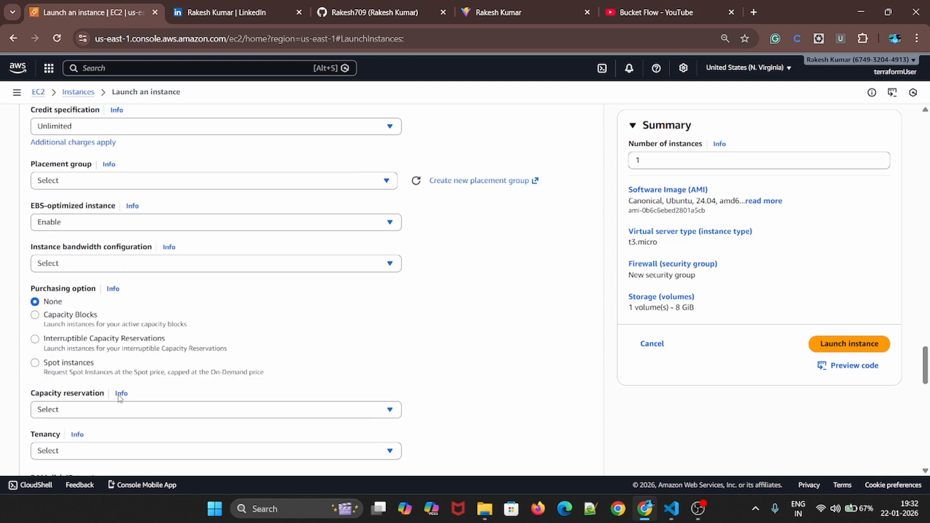
pyautogui.scroll(-9, 118, 397)
pyautogui.click(116, 305)
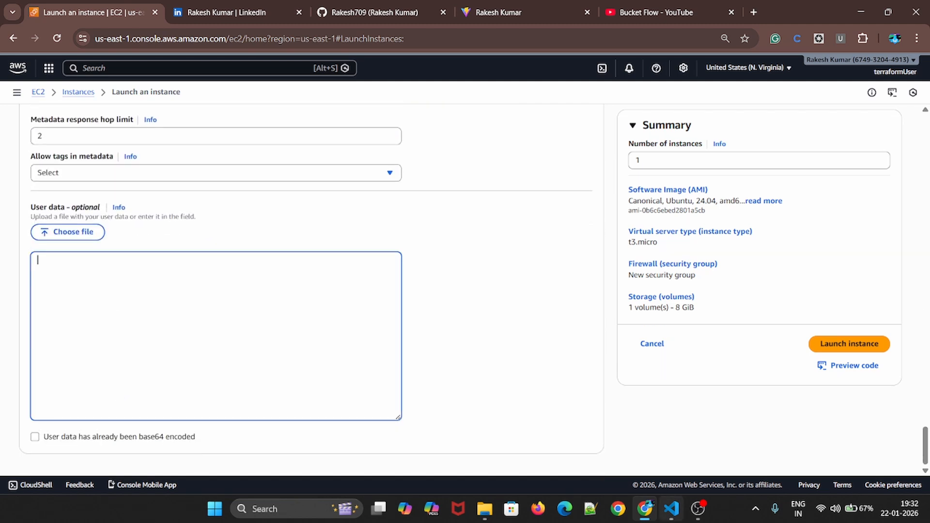
# Switch to Notepad++ and copy the whole EC2 user data script for Ubuntu that installs Apache
pyautogui.click(591, 509)
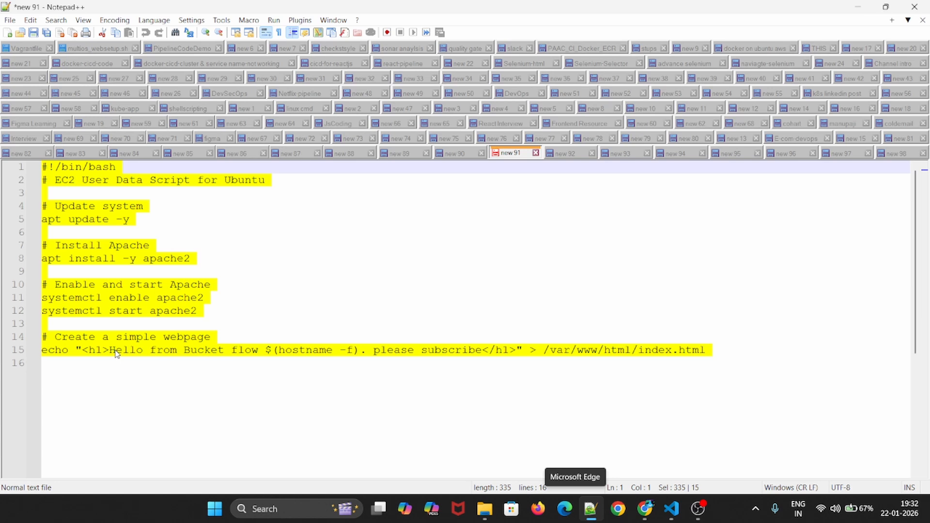
pyautogui.click(308, 304)
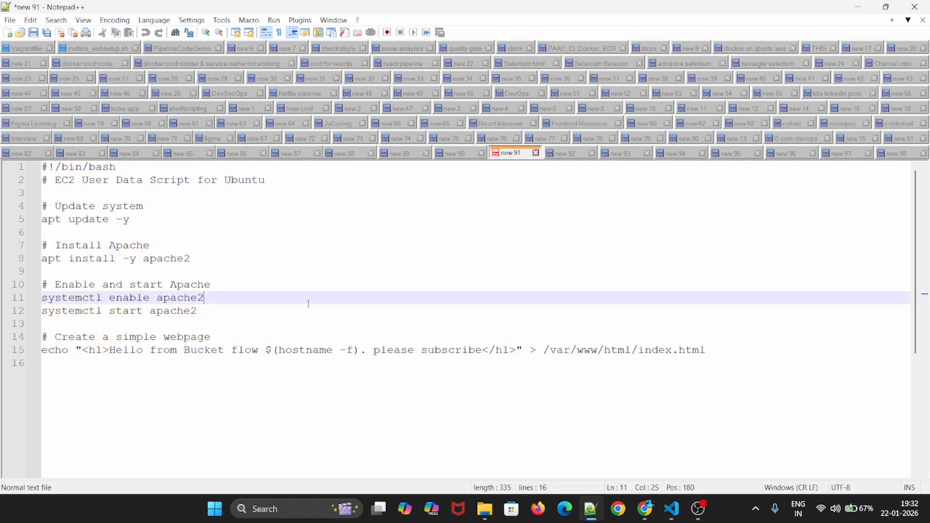
pyautogui.moveTo(773, 363); pyautogui.dragTo(43, 166)
pyautogui.hotkey('ctrl', 'c')
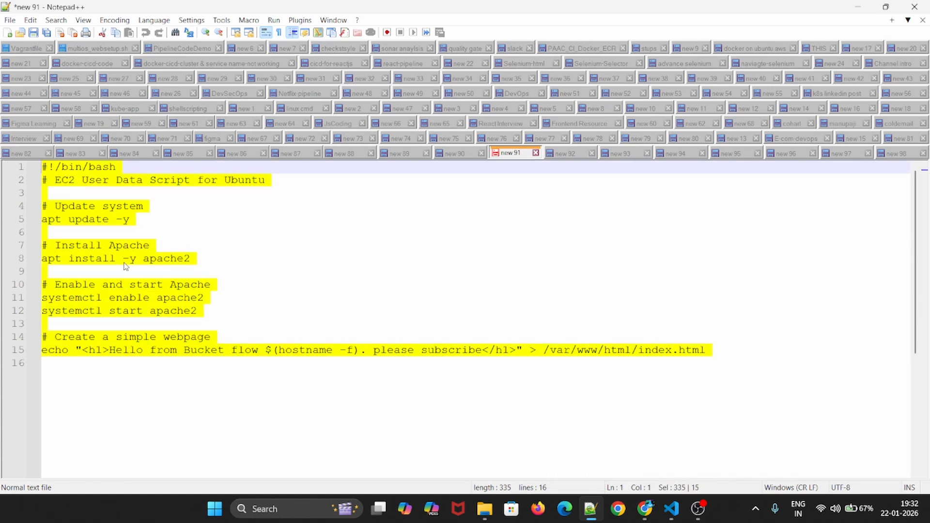
# Return to the browser and paste the copied Apache setup script into the instance's User data field
pyautogui.hotkey('alt', 'Tab')
pyautogui.click(207, 352)
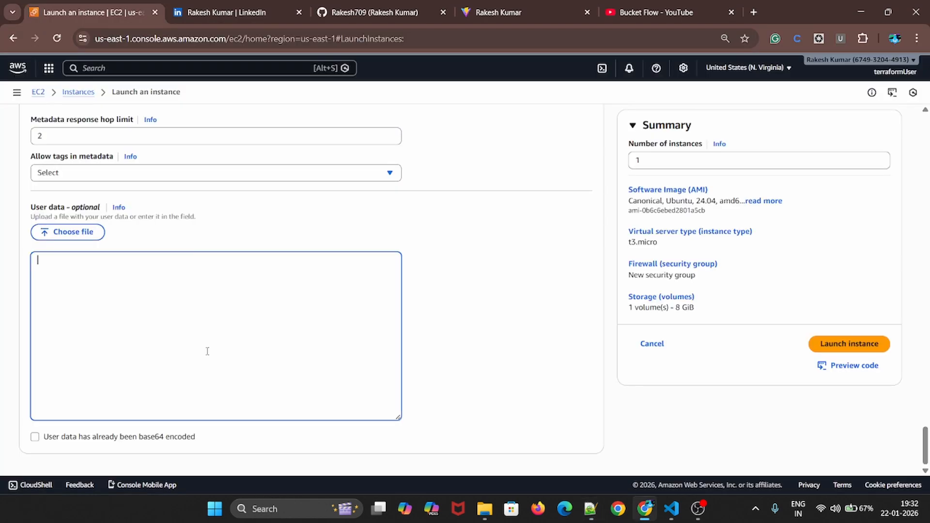
pyautogui.hotkey('ctrl', 'v')
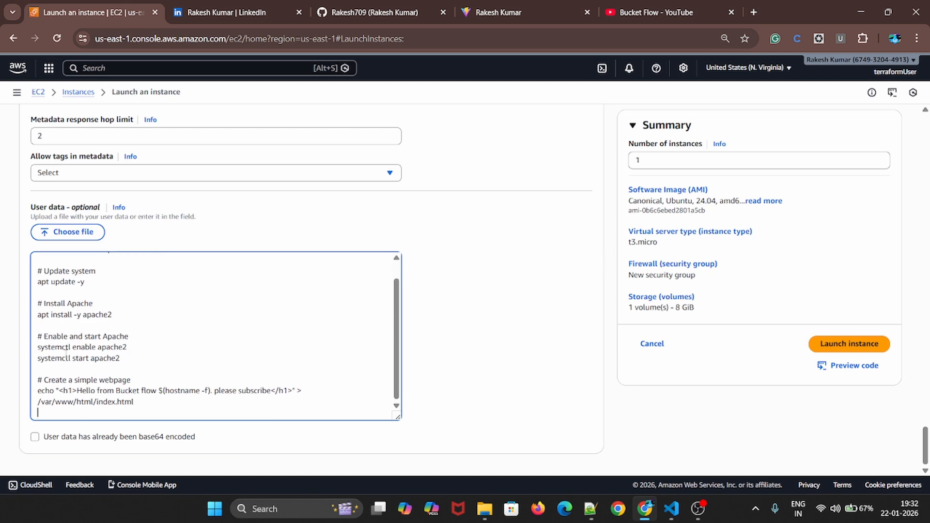
# Set the number of instances to launch to 2
pyautogui.scroll(3, 66, 349)
pyautogui.scroll(2, 64, 327)
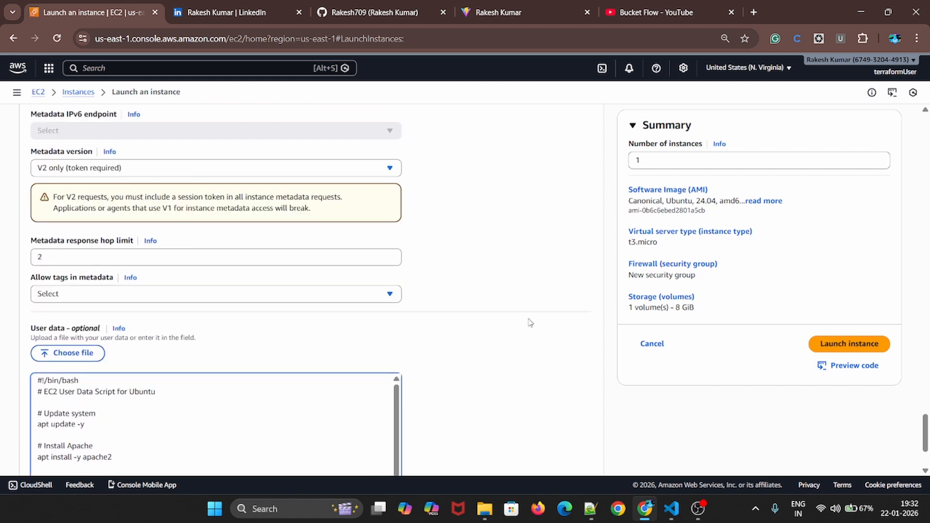
pyautogui.click(648, 164)
pyautogui.write('2')
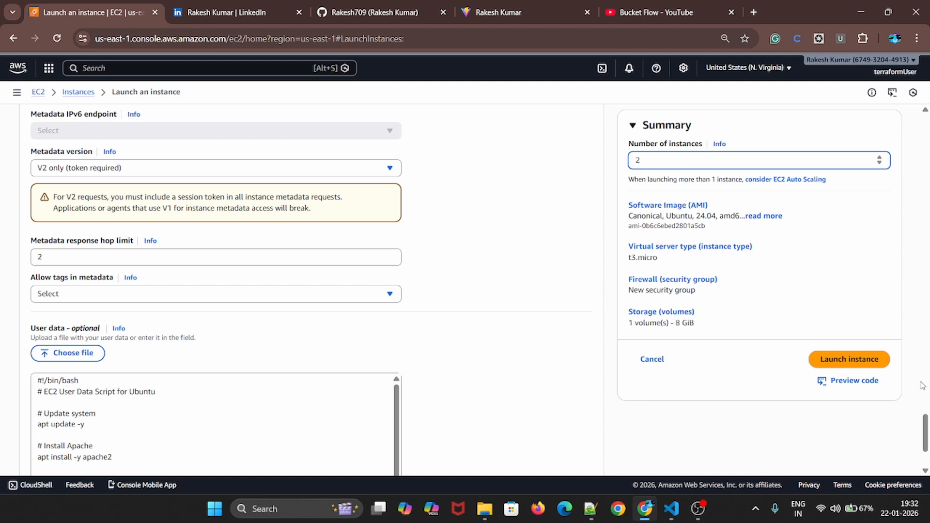
# Launch the two configured instances and open the EC2 Load Balancers page
pyautogui.click(852, 362)
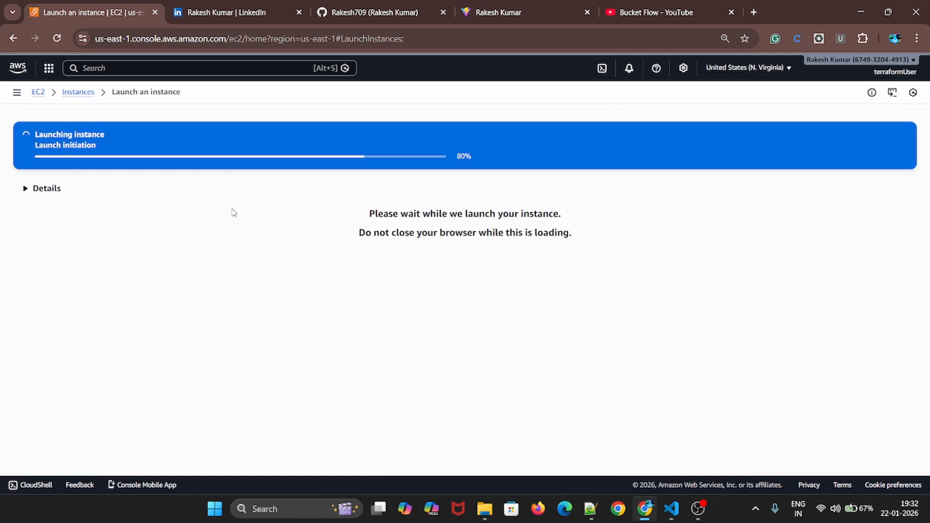
pyautogui.click(109, 68)
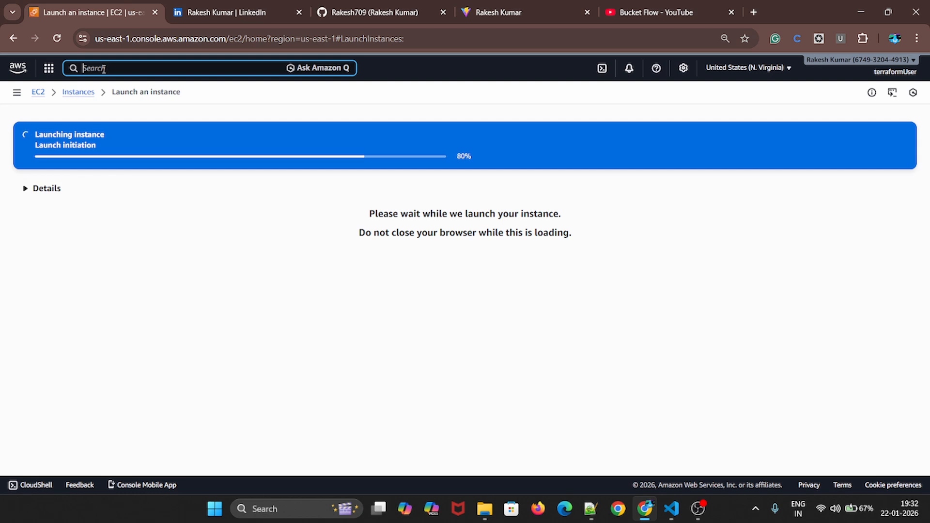
pyautogui.click(37, 92)
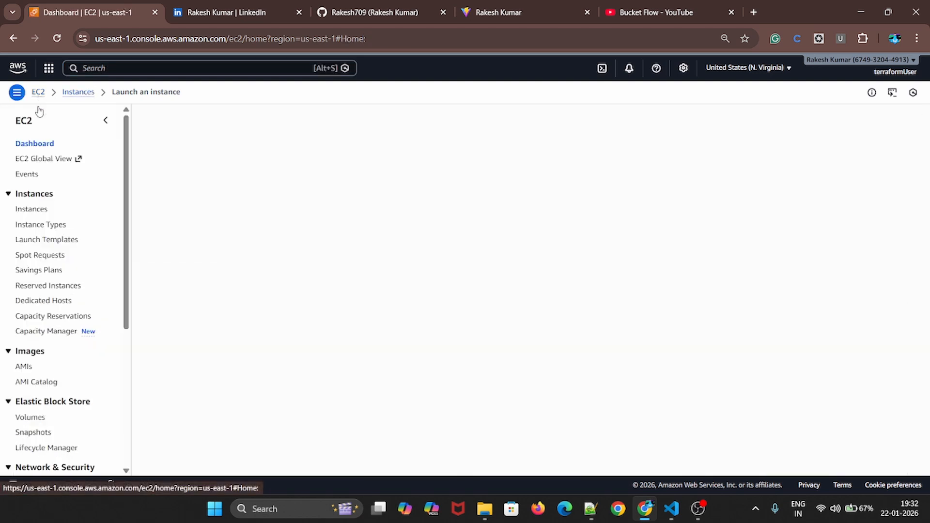
pyautogui.scroll(-5, 56, 330)
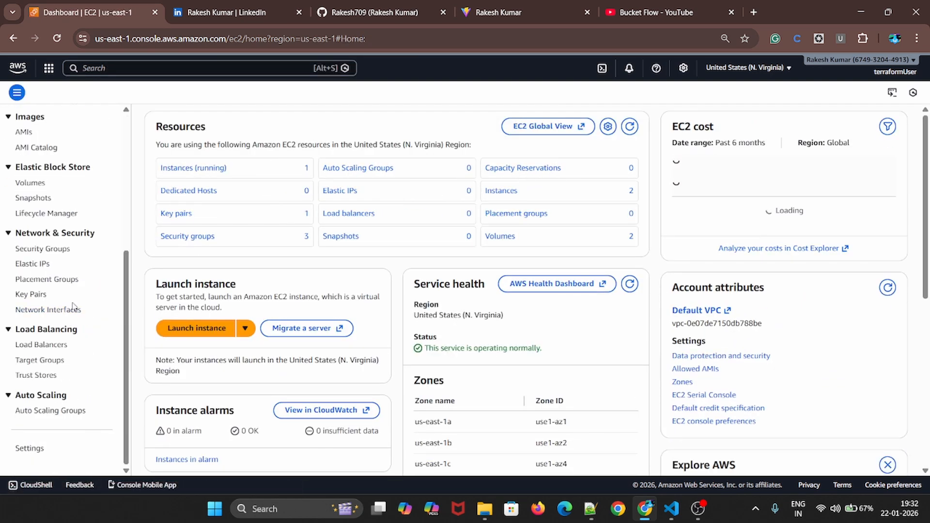
pyautogui.click(50, 345)
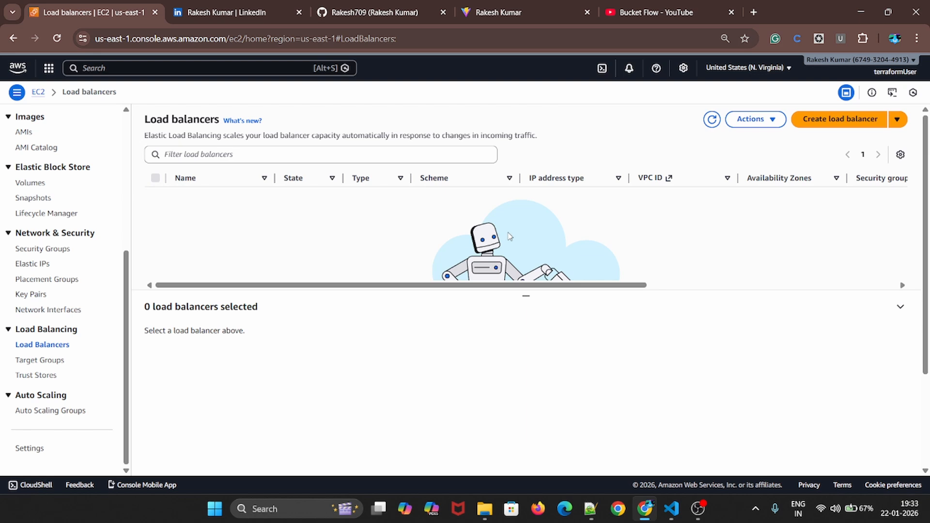
# Start creating a load balancer and choose the Application Load Balancer type
pyautogui.click(836, 123)
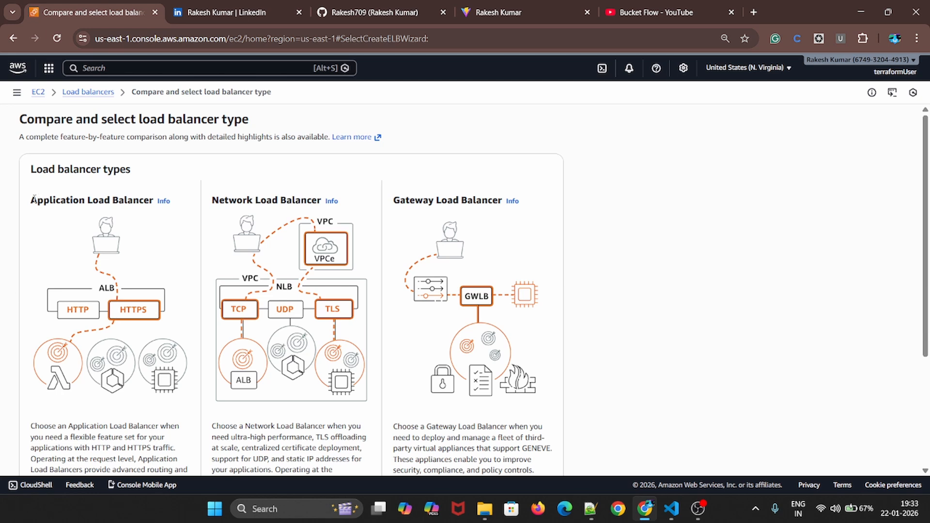
pyautogui.moveTo(34, 198); pyautogui.dragTo(133, 212)
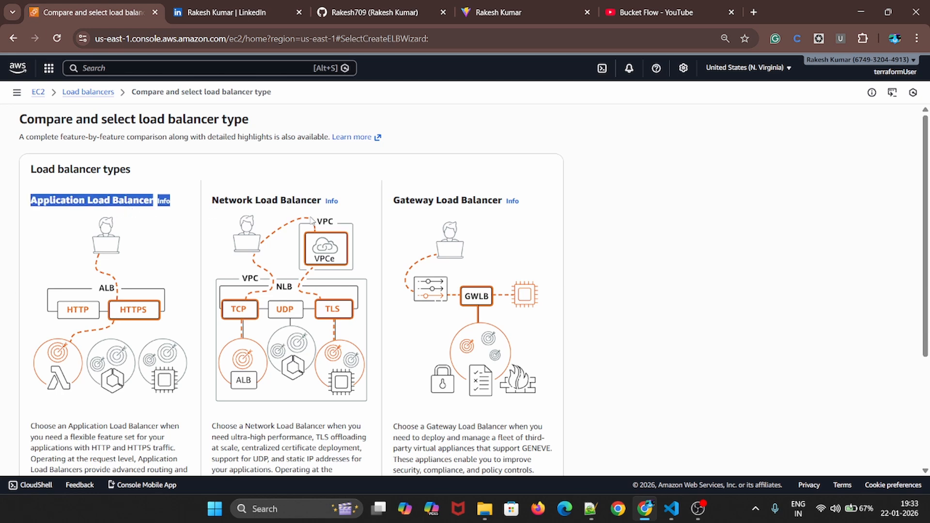
pyautogui.scroll(-3, 463, 206)
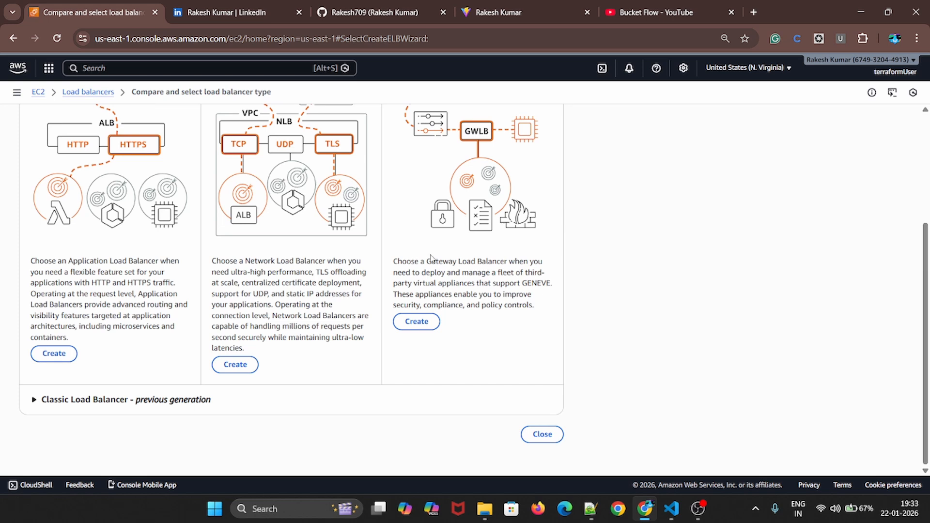
pyautogui.scroll(3, 448, 255)
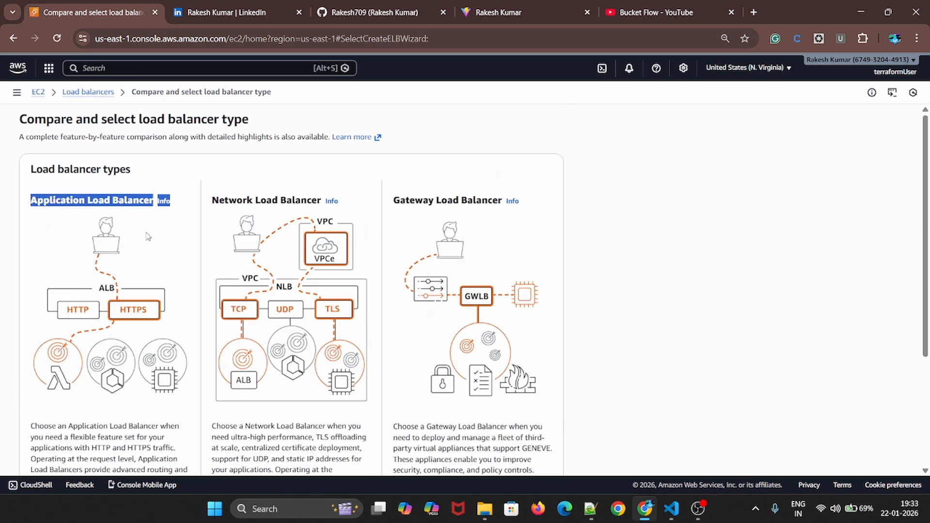
pyautogui.click(66, 214)
pyautogui.scroll(-3, 102, 329)
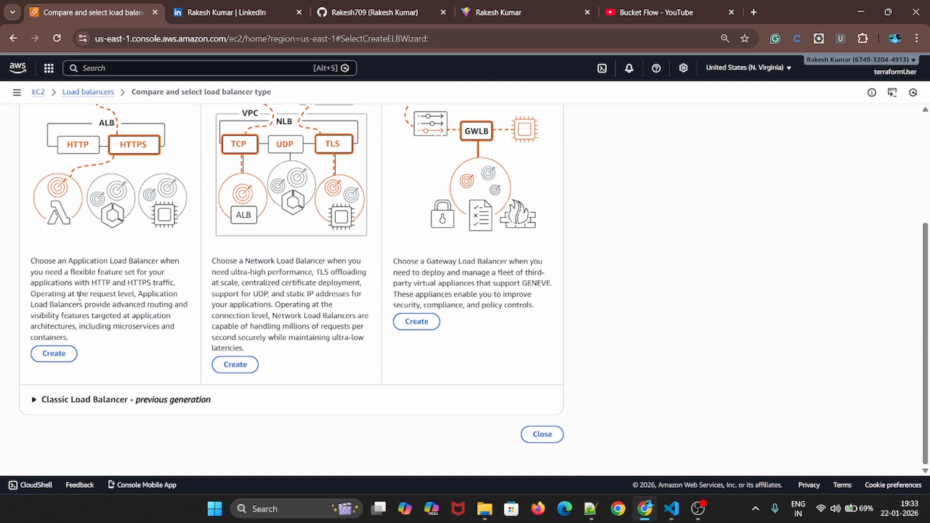
pyautogui.click(63, 355)
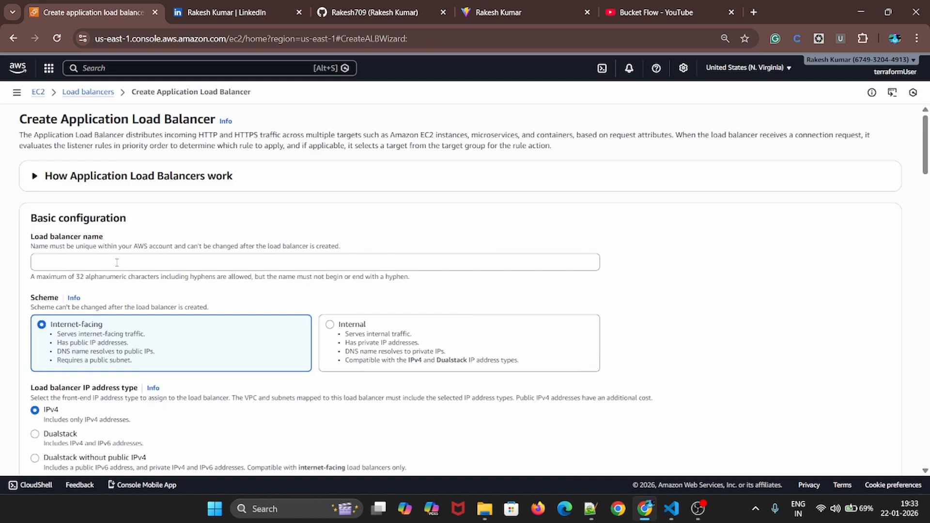
# Name the load balancer EC2ALPLB
pyautogui.click(117, 263)
pyautogui.click(118, 291)
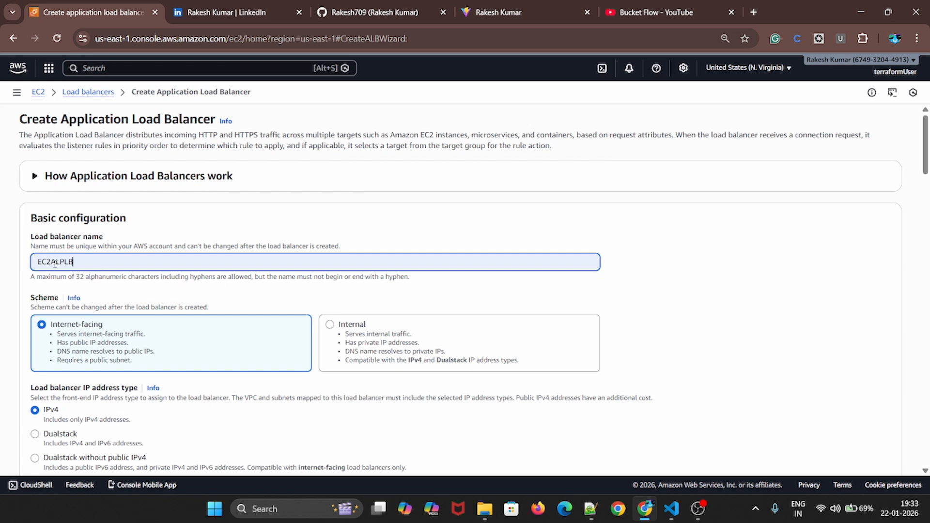
pyautogui.moveTo(80, 263); pyautogui.dragTo(43, 262)
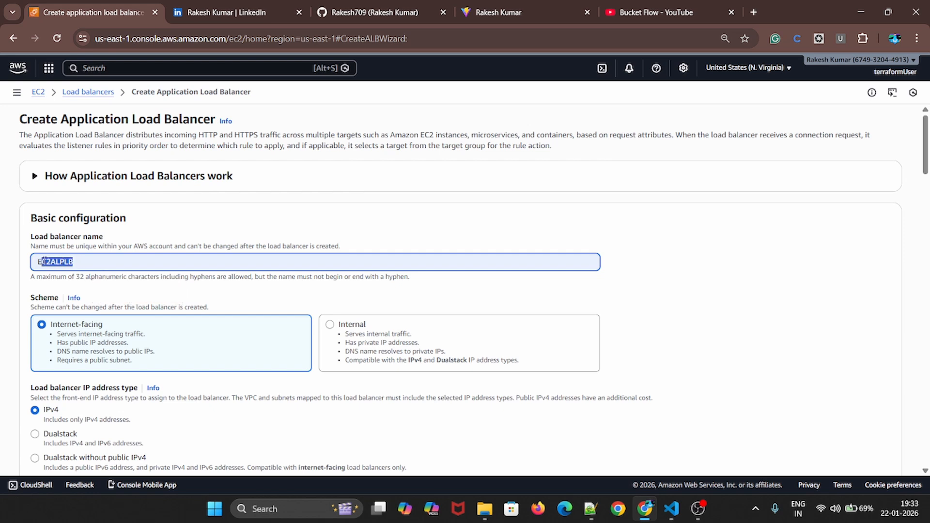
pyautogui.click(87, 264)
# Enable all six Availability Zones, us-east-1a through us-east-1f, in the load balancer's network mapping
pyautogui.scroll(-2, 92, 254)
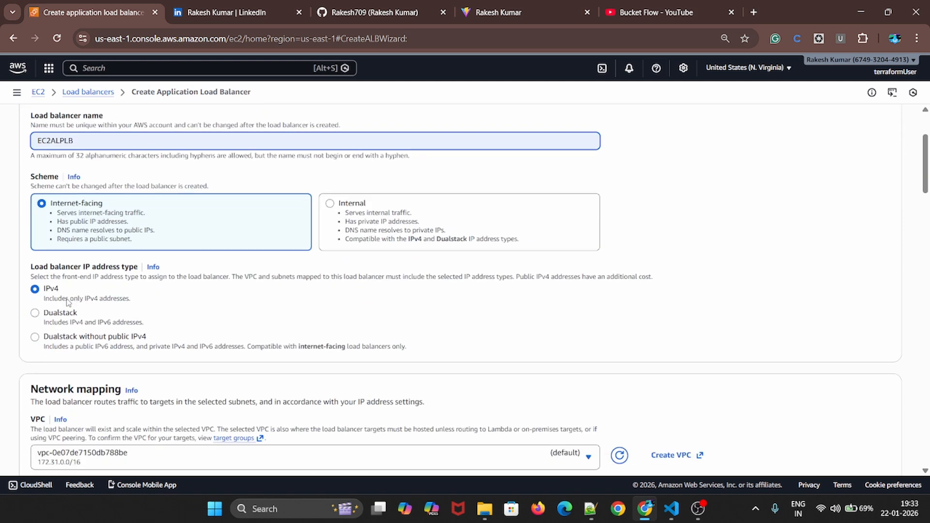
pyautogui.scroll(-3, 107, 220)
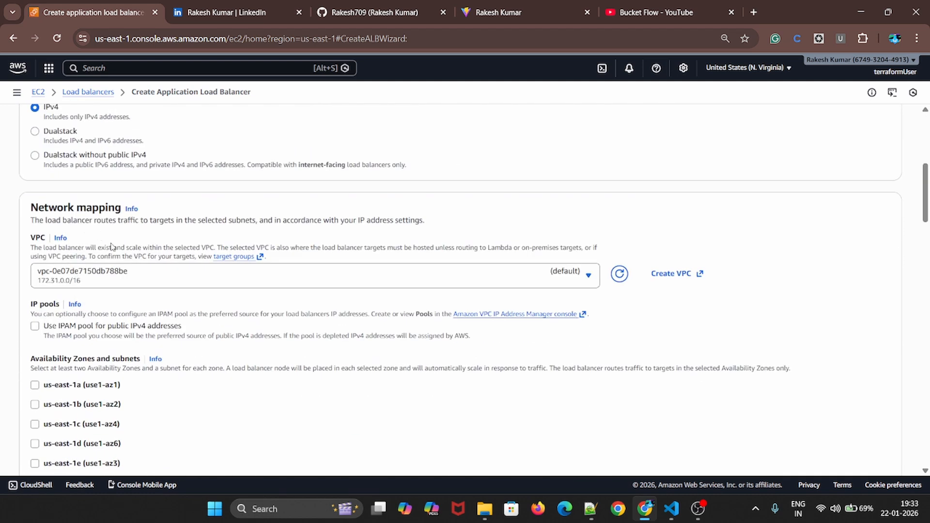
pyautogui.scroll(-1, 58, 290)
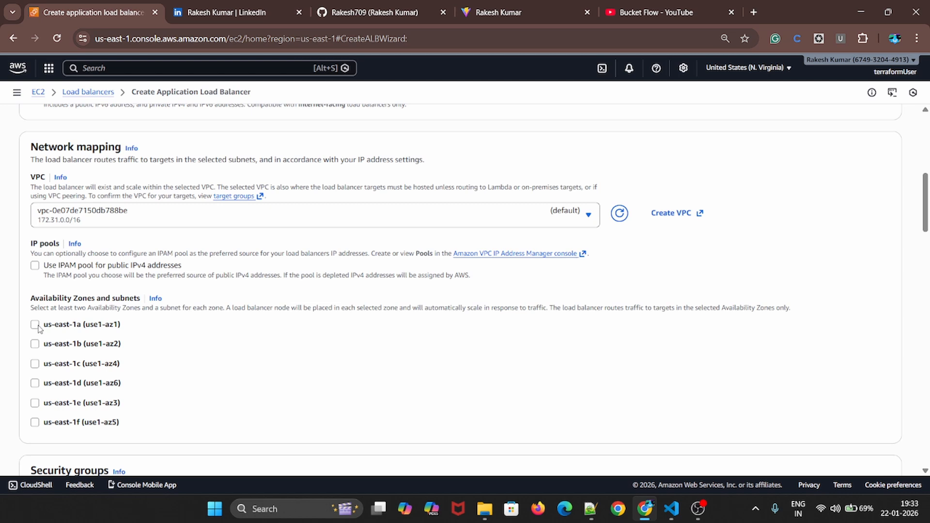
pyautogui.click(35, 325)
pyautogui.click(35, 393)
pyautogui.scroll(-3, 65, 355)
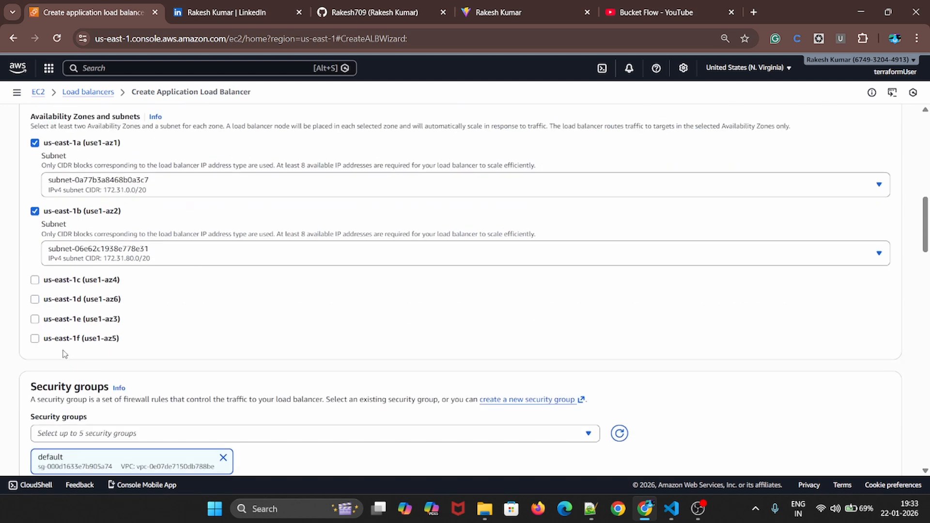
pyautogui.click(34, 280)
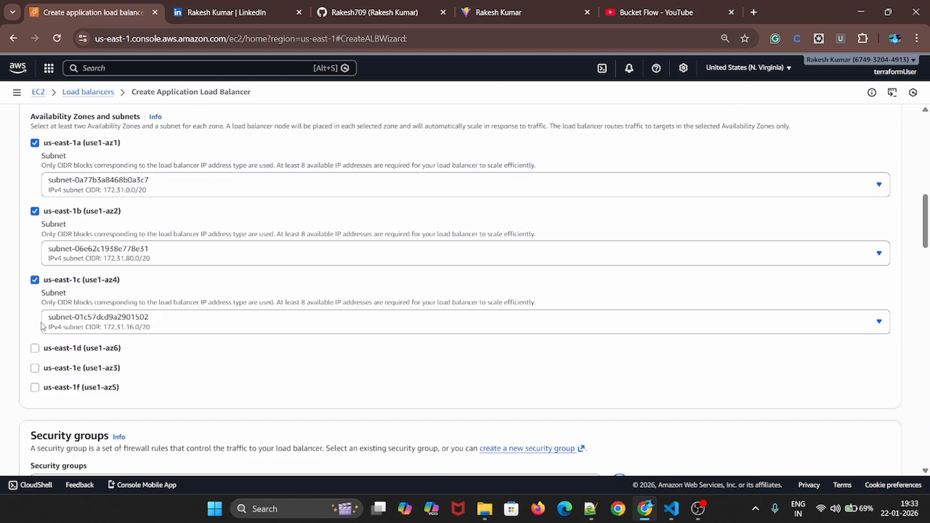
pyautogui.click(35, 348)
pyautogui.scroll(-1, 42, 366)
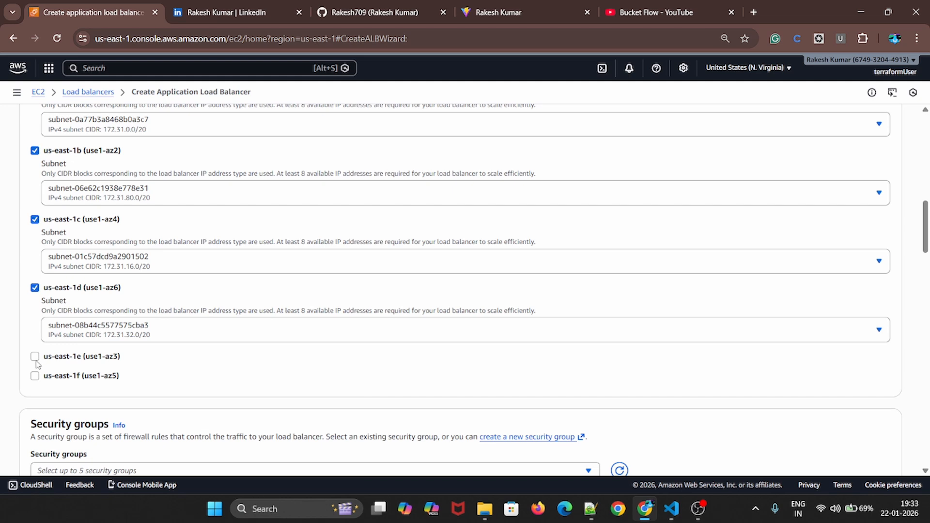
pyautogui.click(34, 357)
pyautogui.click(34, 426)
# Swap the load balancer's default security group for Elb_EC2_sg and remove that group again, leaving the selection empty
pyautogui.scroll(-4, 163, 358)
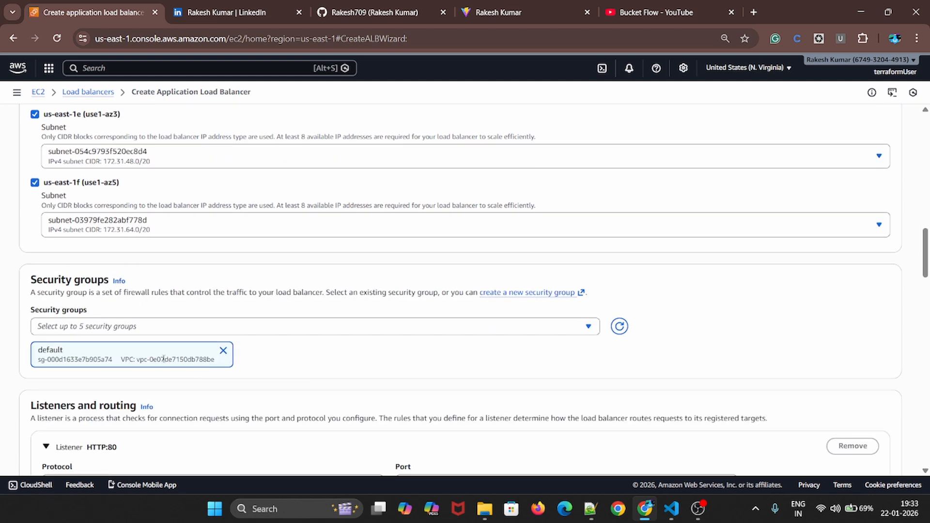
pyautogui.click(592, 330)
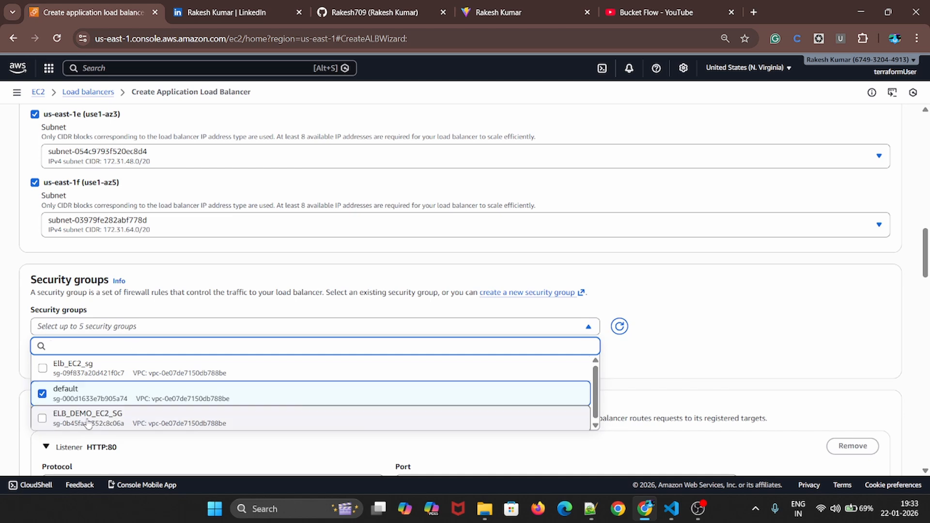
pyautogui.click(42, 371)
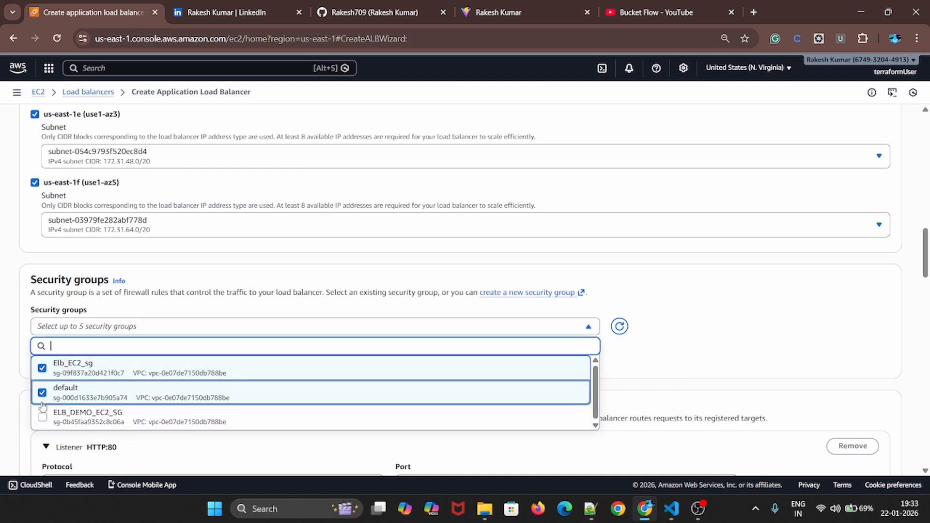
pyautogui.click(42, 393)
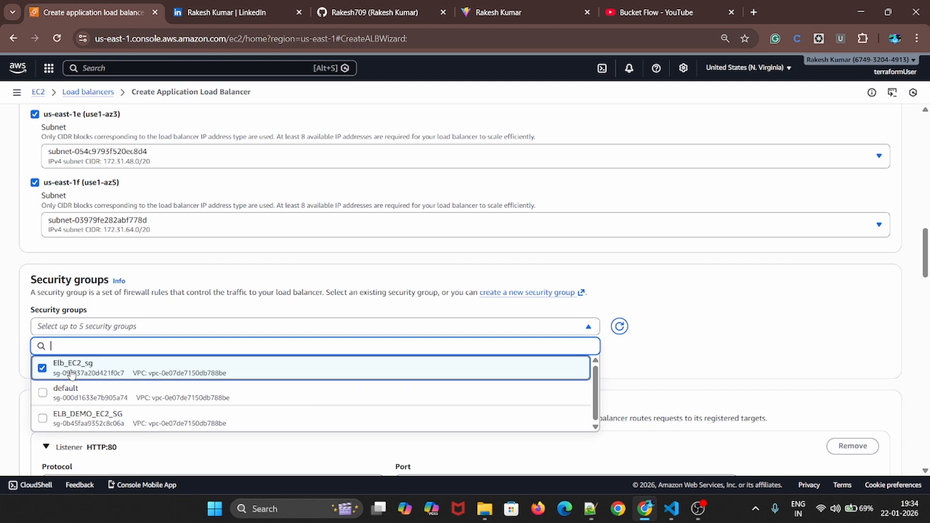
pyautogui.click(716, 327)
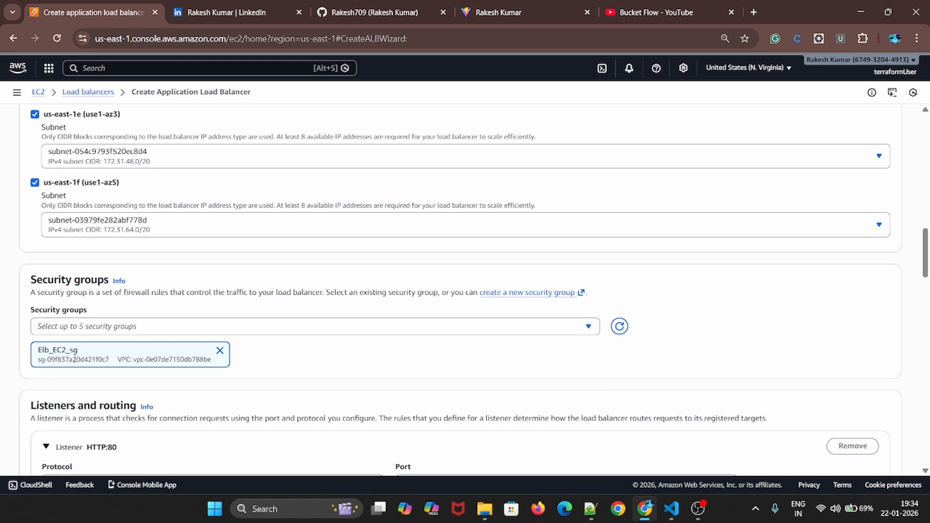
pyautogui.click(219, 351)
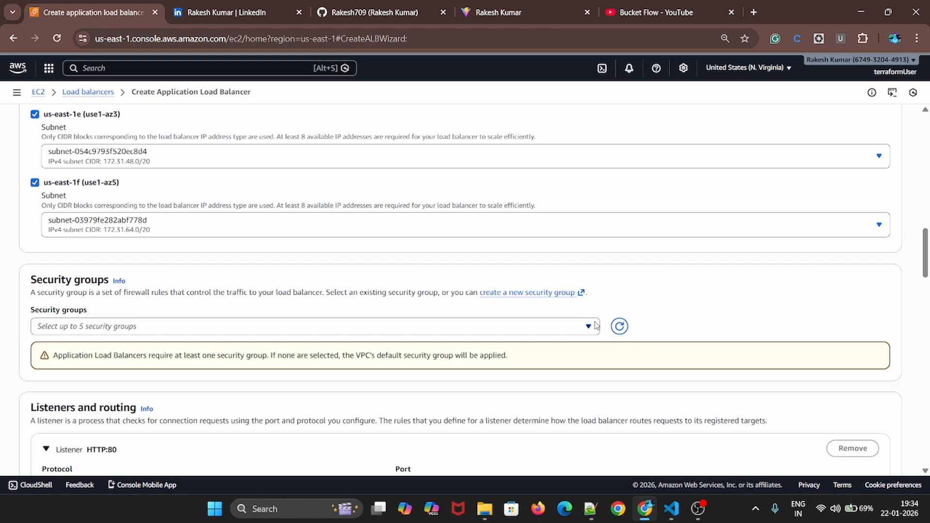
# Start a new security group named ALBSG with the description "Allow http and https"
pyautogui.click(556, 294)
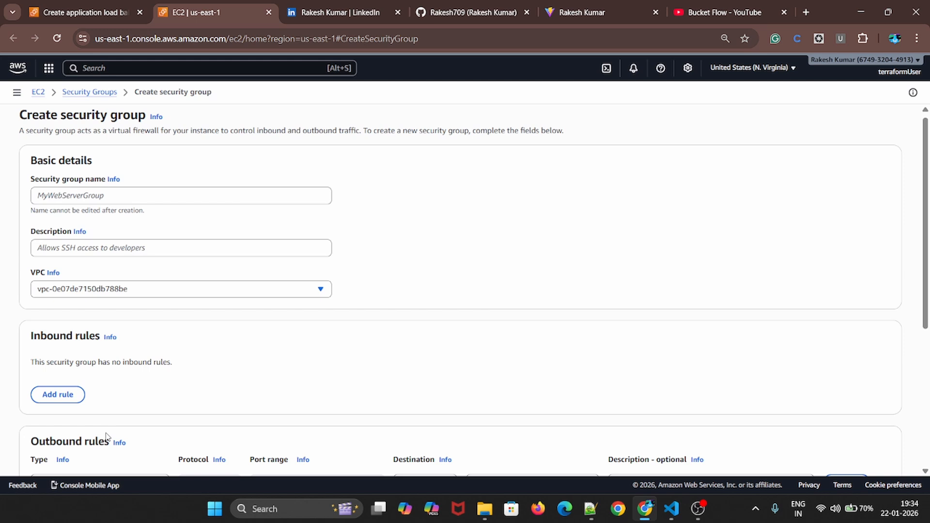
pyautogui.click(93, 193)
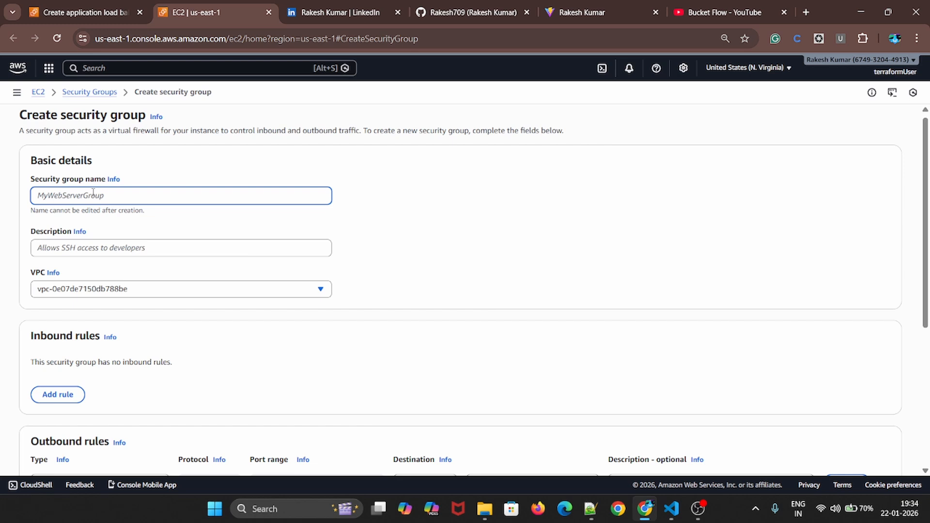
pyautogui.write('a')
pyautogui.press('BackSpace')
pyautogui.press('BackSpace')
pyautogui.press('BackSpace')
pyautogui.write('A')
pyautogui.click(112, 247)
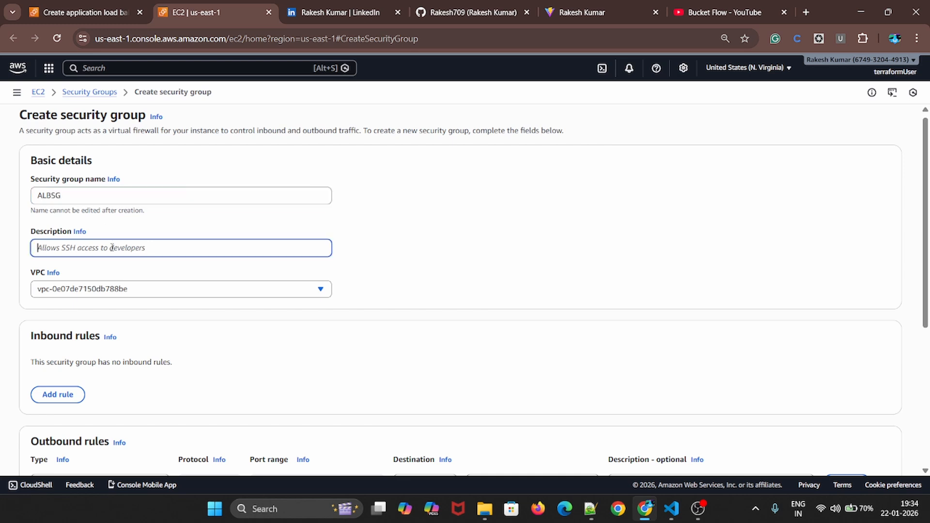
pyautogui.write('Allow http and https')
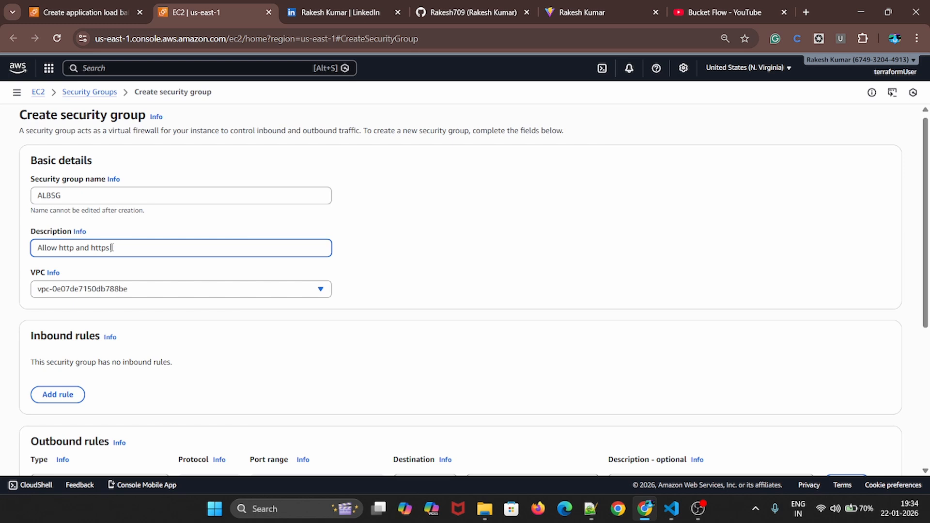
pyautogui.click(111, 294)
pyautogui.click(490, 293)
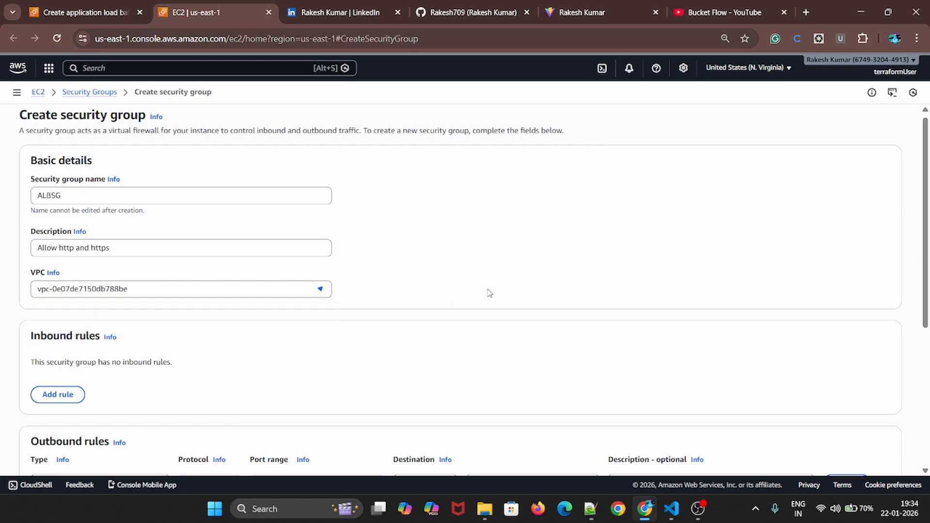
# Add an inbound HTTP rule to the security group with Anywhere-IPv4 as its source
pyautogui.scroll(-3, 117, 380)
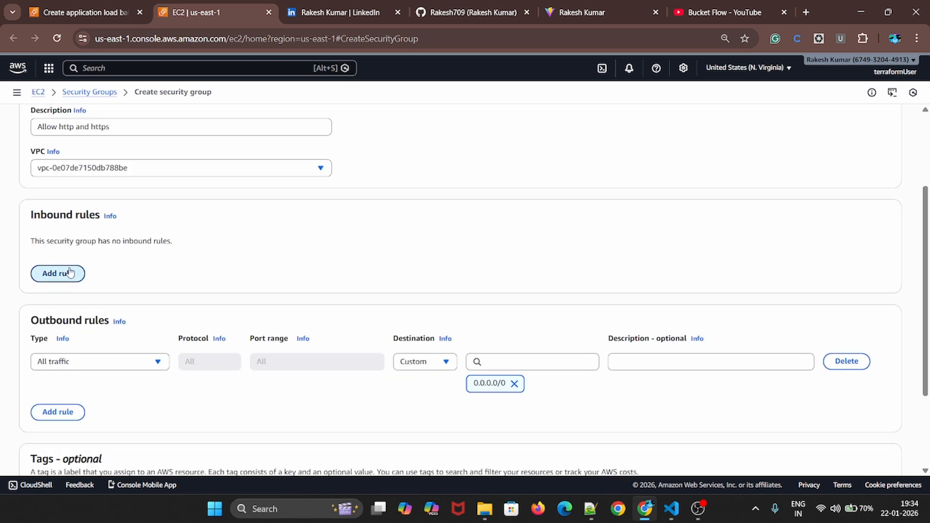
pyautogui.click(70, 273)
pyautogui.click(85, 256)
pyautogui.scroll(-3, 60, 383)
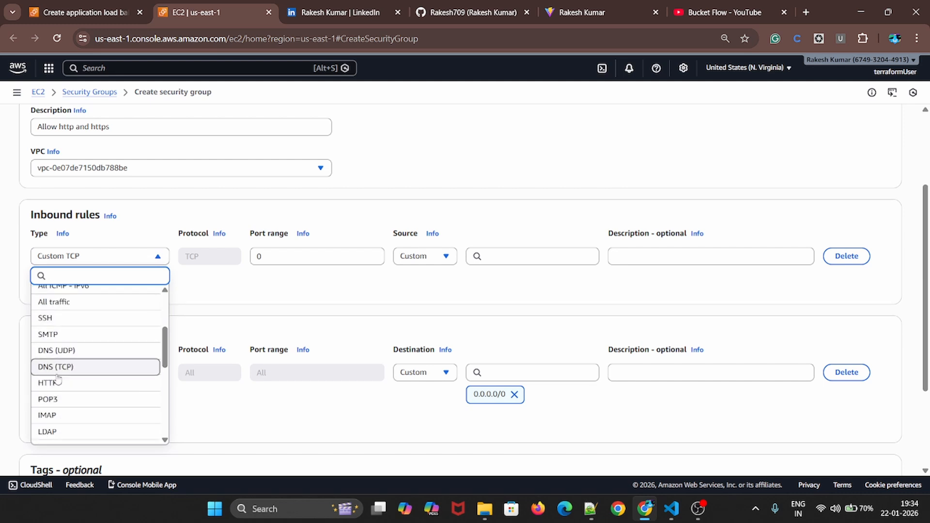
pyautogui.click(60, 386)
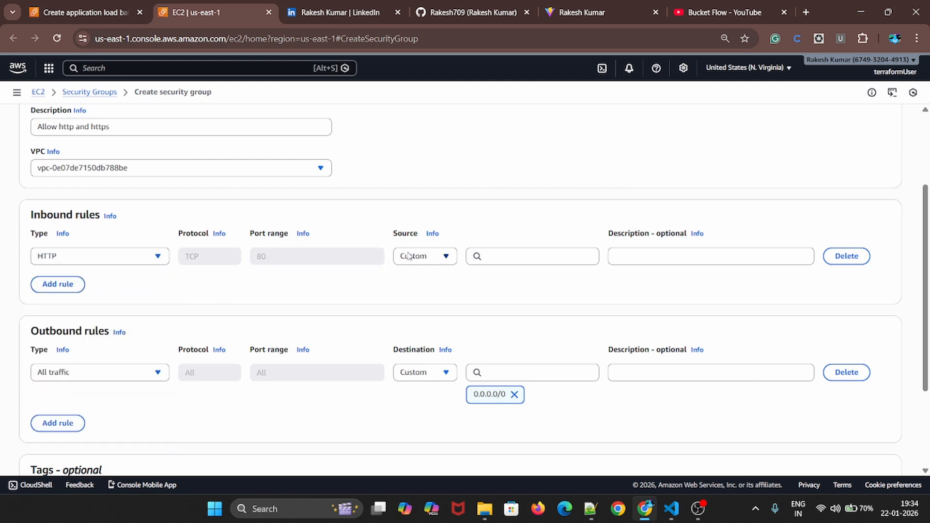
pyautogui.click(451, 262)
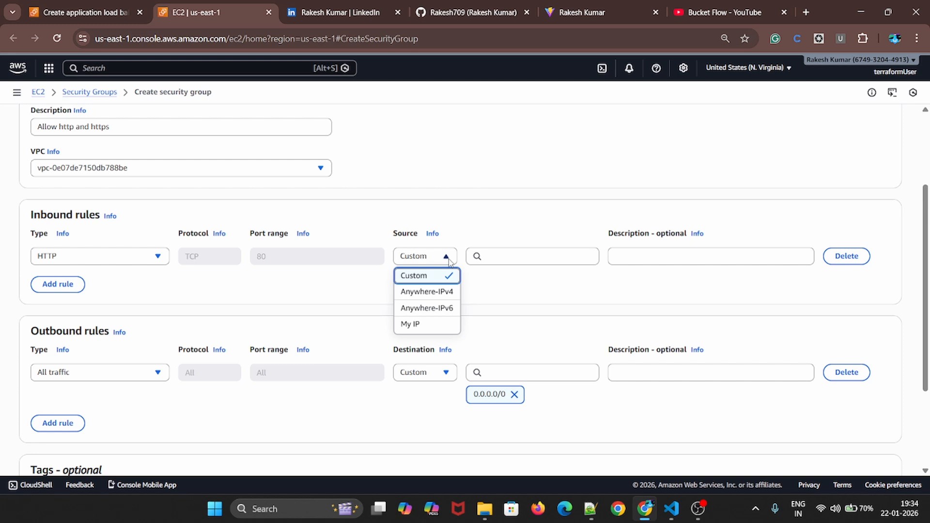
pyautogui.click(434, 296)
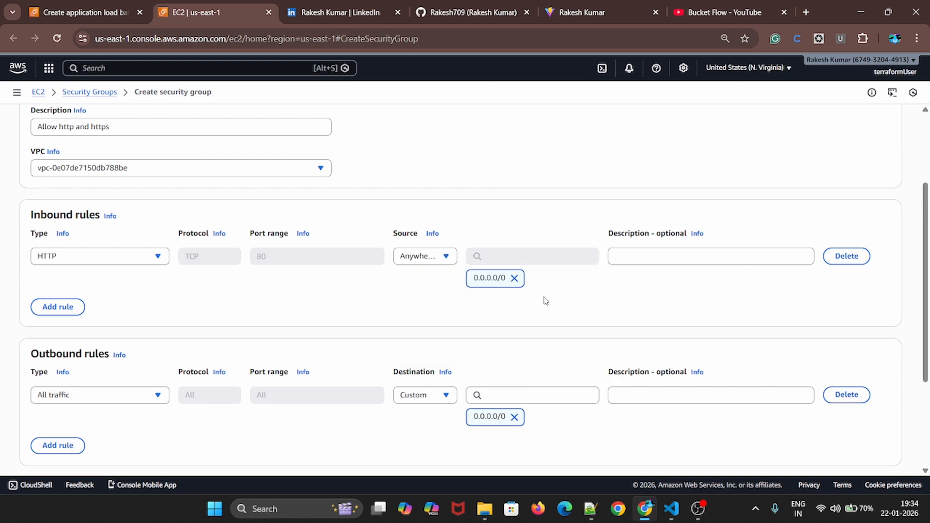
# Add an inbound HTTPS rule with source 0.0.0.0/0 and create the security group
pyautogui.scroll(-3, 305, 378)
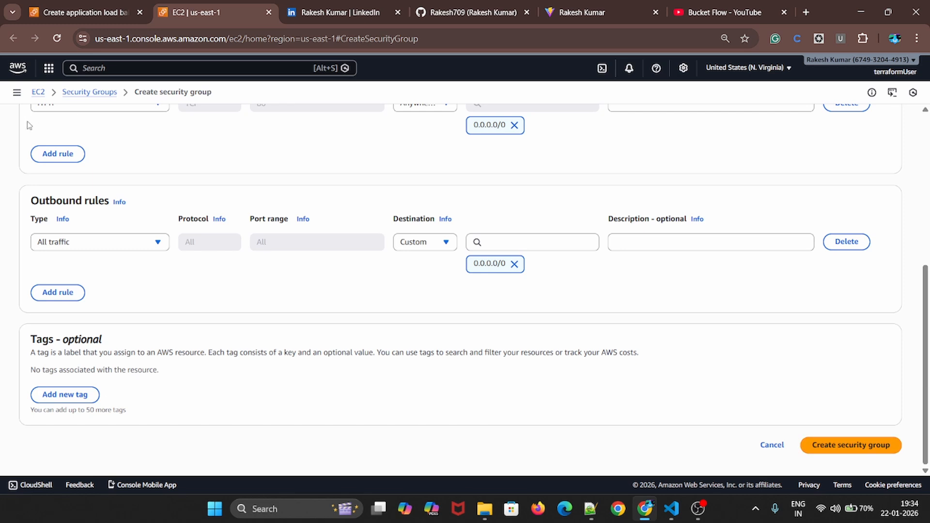
pyautogui.scroll(2, 87, 155)
pyautogui.click(69, 213)
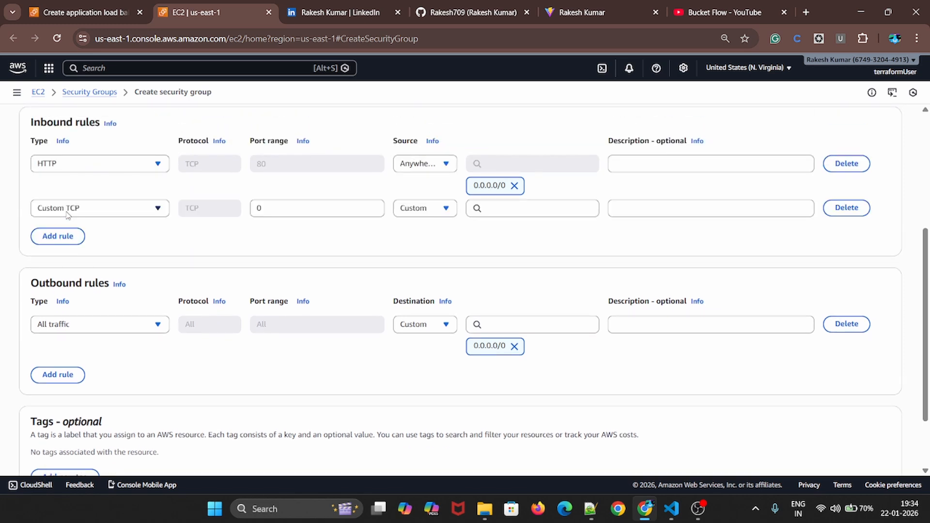
pyautogui.click(87, 210)
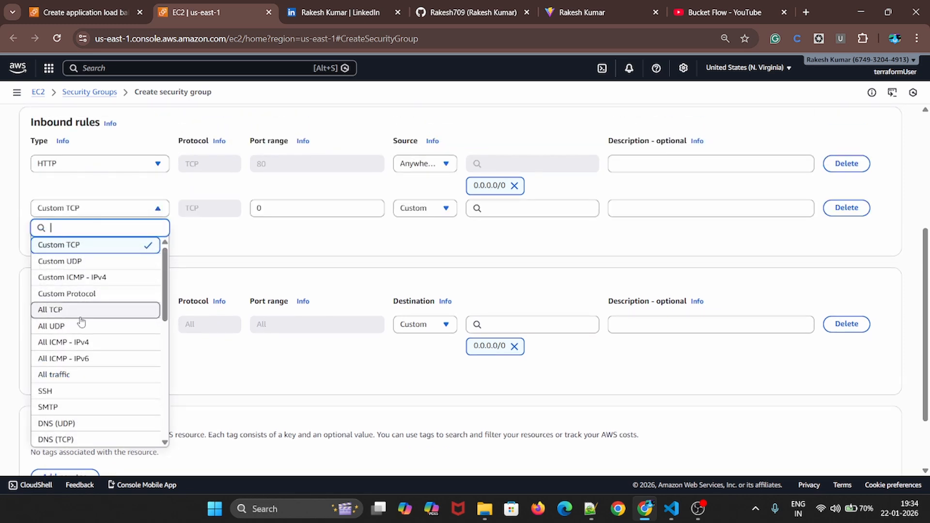
pyautogui.scroll(-3, 82, 387)
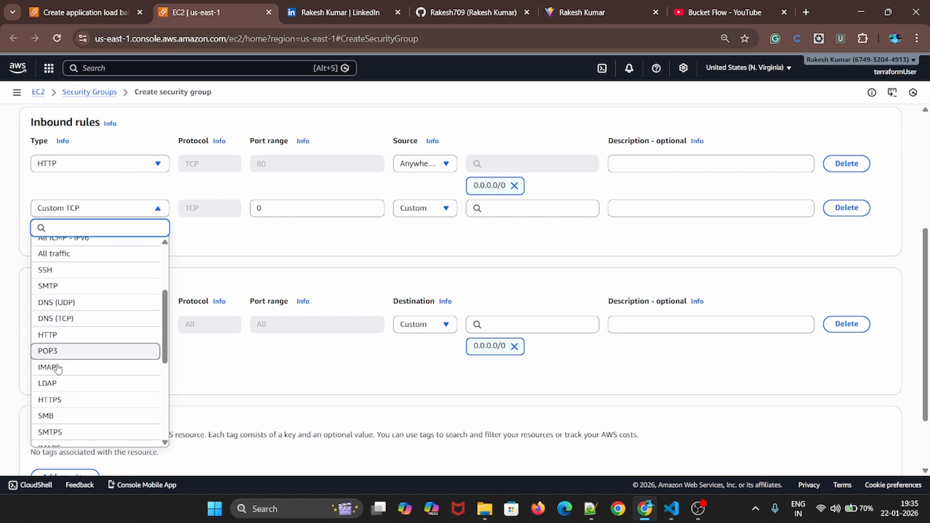
pyautogui.scroll(-2, 62, 409)
pyautogui.click(56, 342)
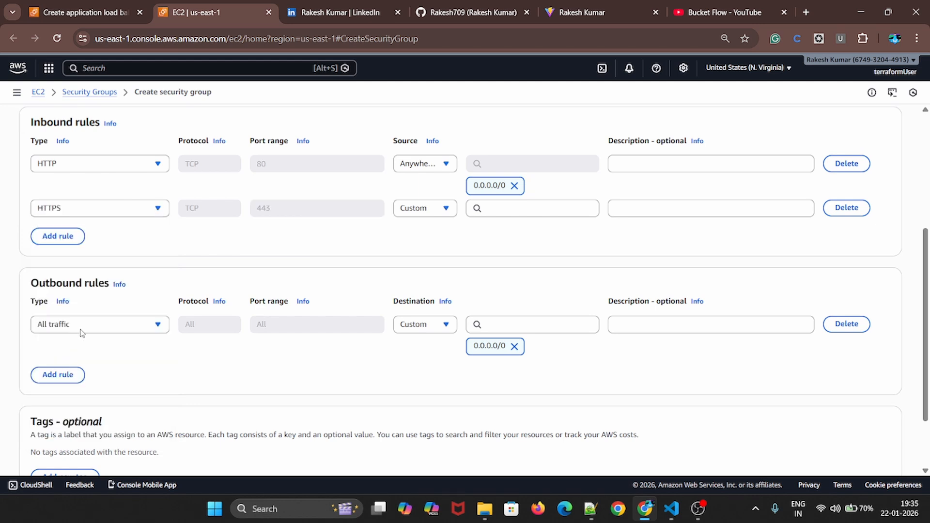
pyautogui.click(527, 202)
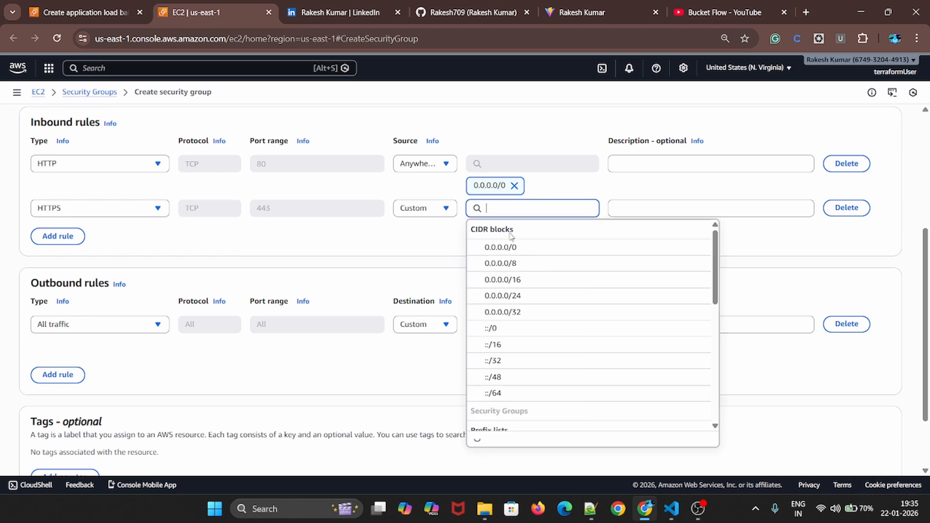
pyautogui.click(504, 247)
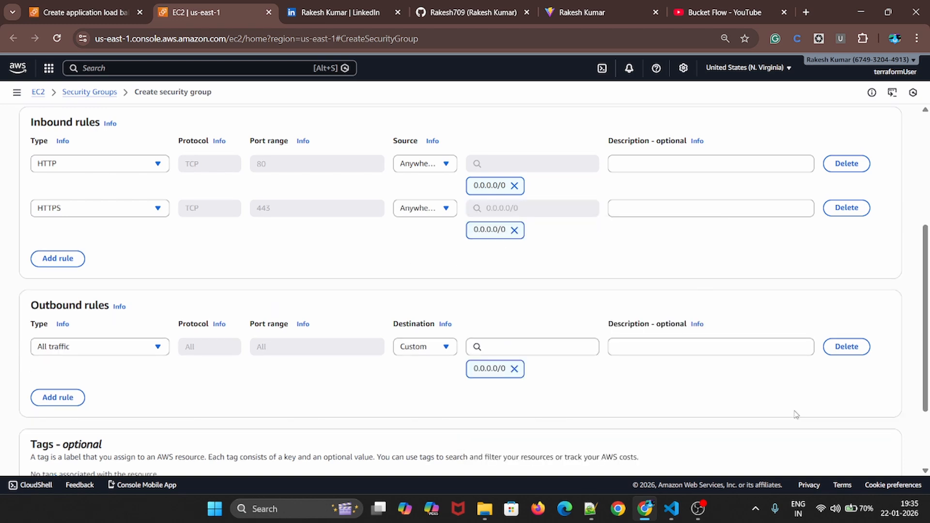
pyautogui.scroll(-3, 875, 440)
pyautogui.click(856, 446)
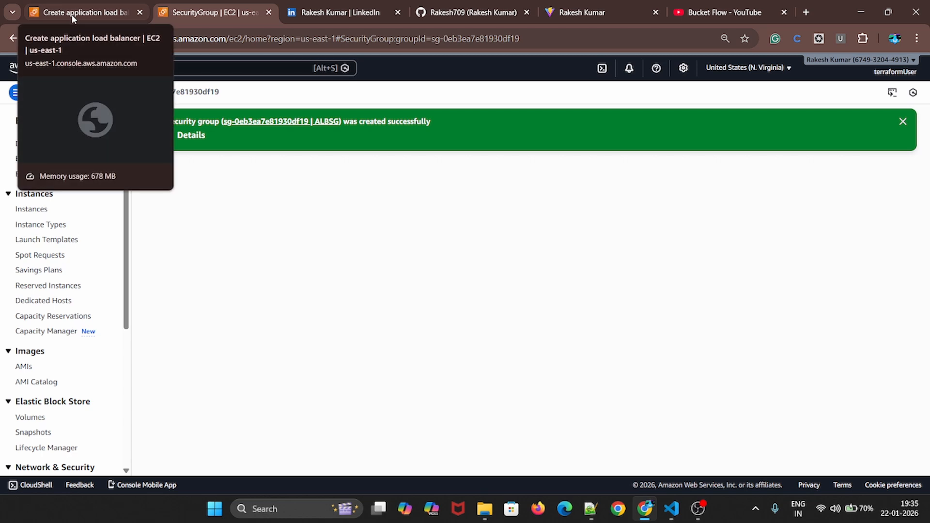
# Refresh the load balancer's security group choices and replace the default group with ALBSG
pyautogui.click(72, 19)
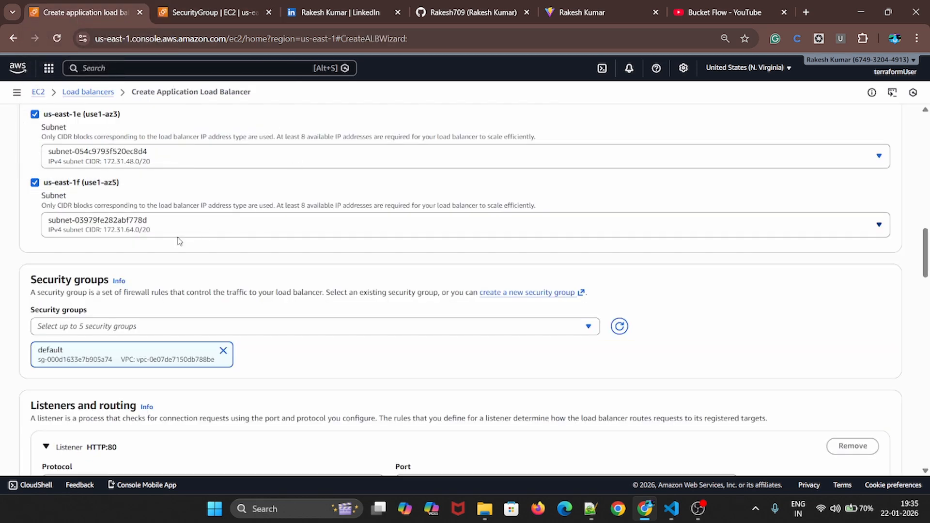
pyautogui.click(620, 326)
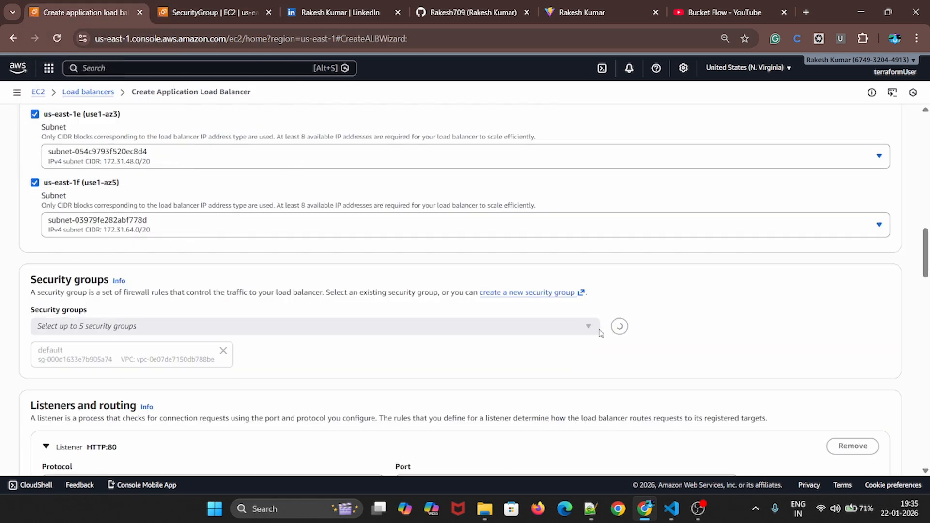
pyautogui.click(598, 327)
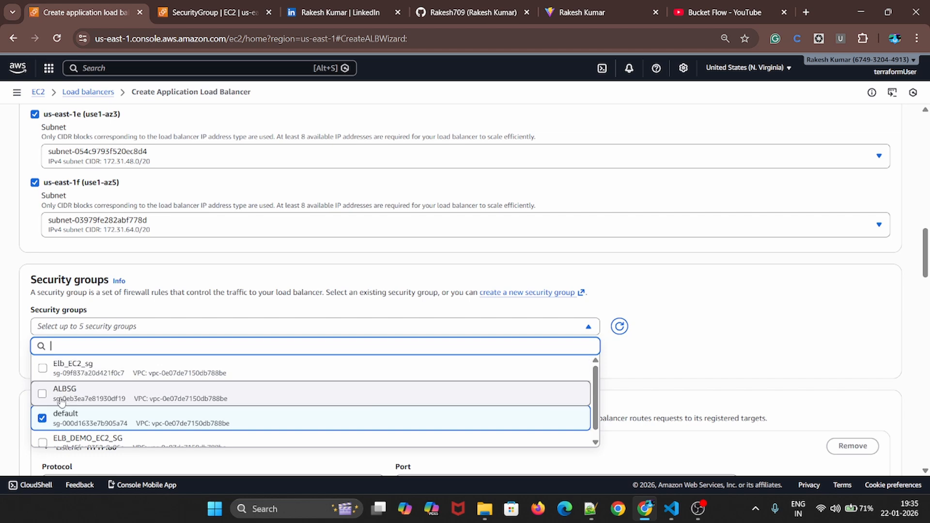
pyautogui.click(43, 395)
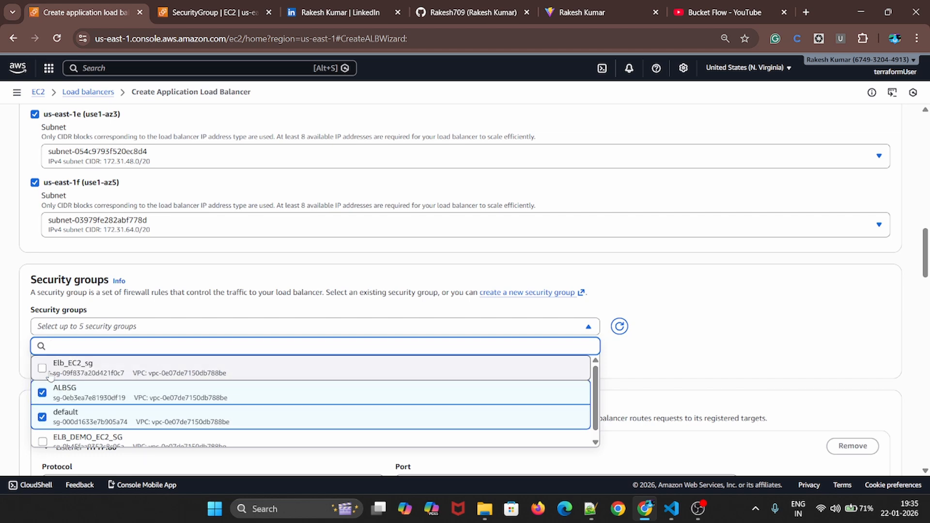
pyautogui.click(42, 418)
pyautogui.click(656, 346)
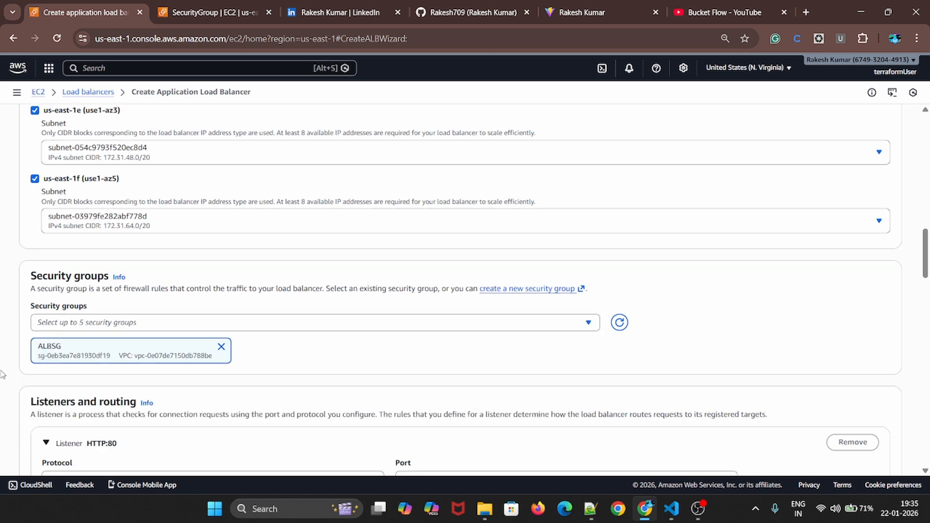
# Try HTTPS as the listener's protocol and switch it back to HTTP
pyautogui.scroll(-5, 92, 319)
pyautogui.click(75, 246)
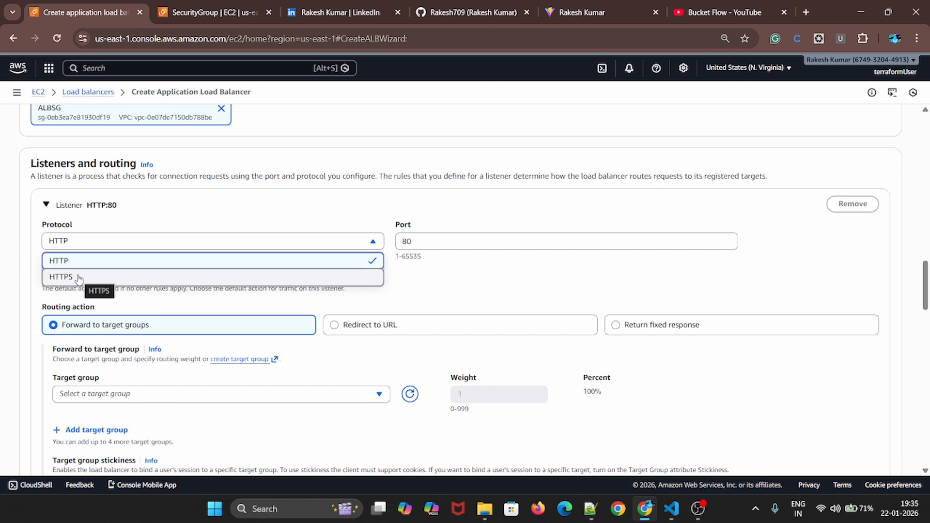
pyautogui.click(79, 278)
pyautogui.click(106, 236)
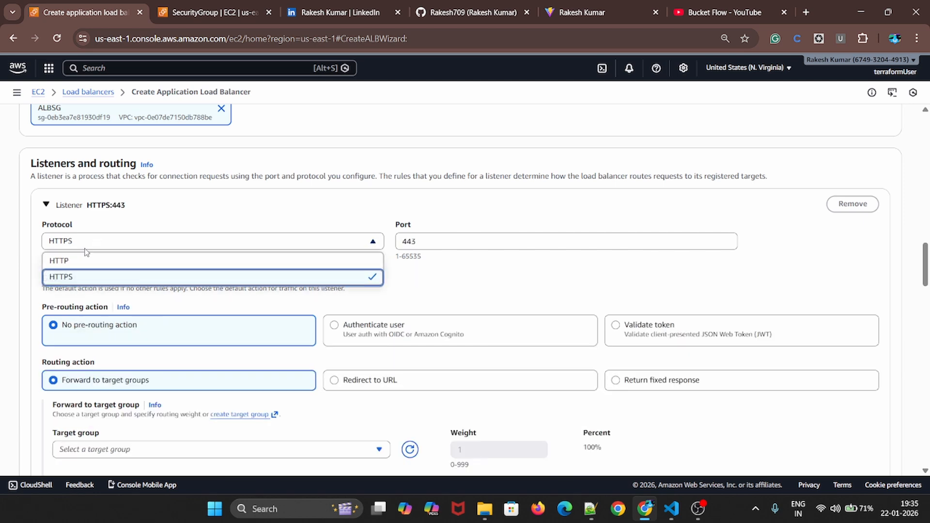
pyautogui.click(80, 258)
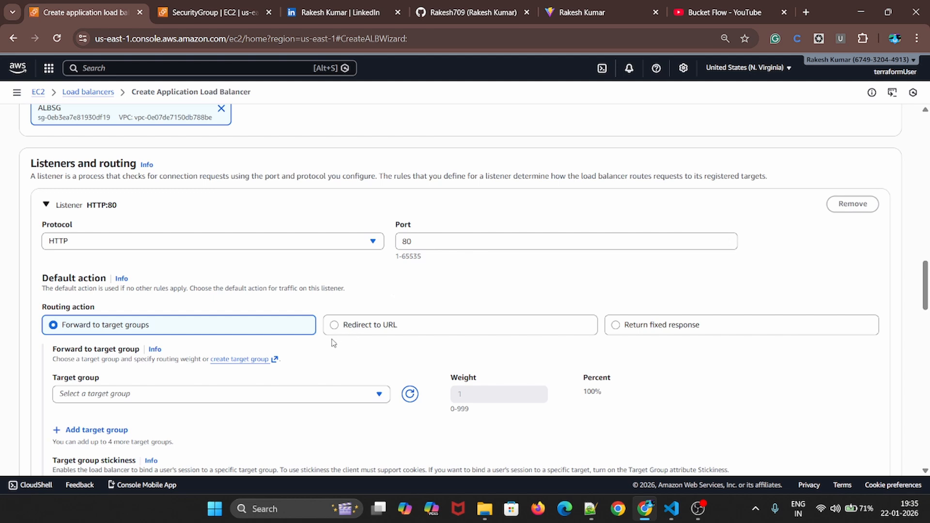
# Start a new target group of type Instances for the listener's forward action and name it ELBTG
pyautogui.scroll(-2, 333, 343)
pyautogui.click(131, 275)
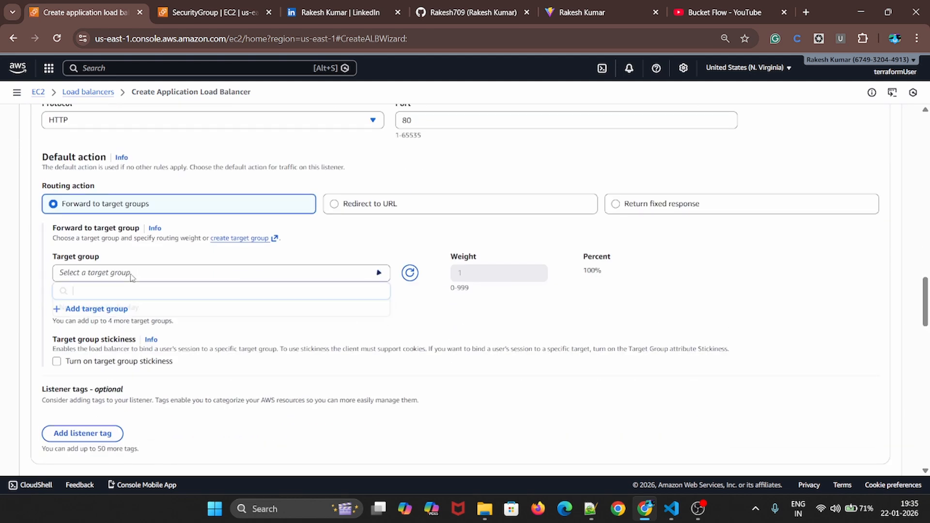
pyautogui.click(413, 277)
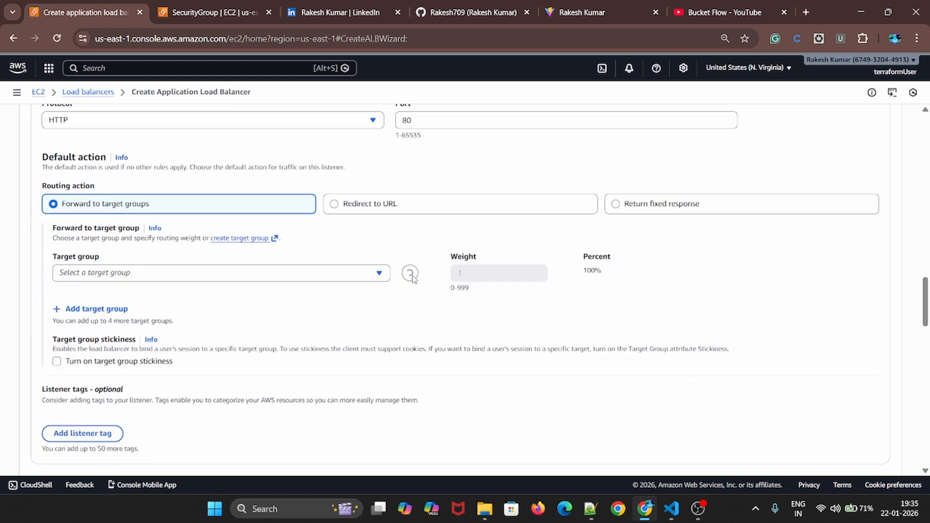
pyautogui.click(231, 239)
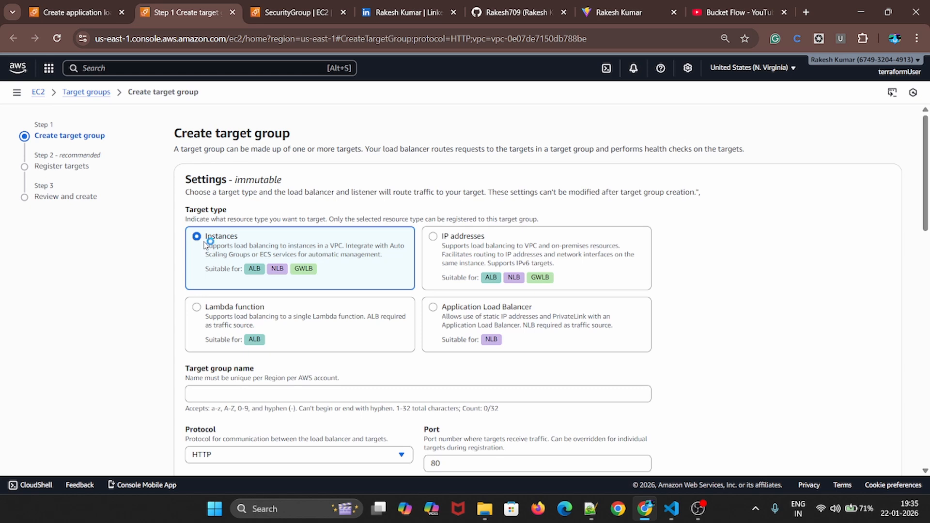
pyautogui.scroll(-2, 223, 242)
pyautogui.click(225, 272)
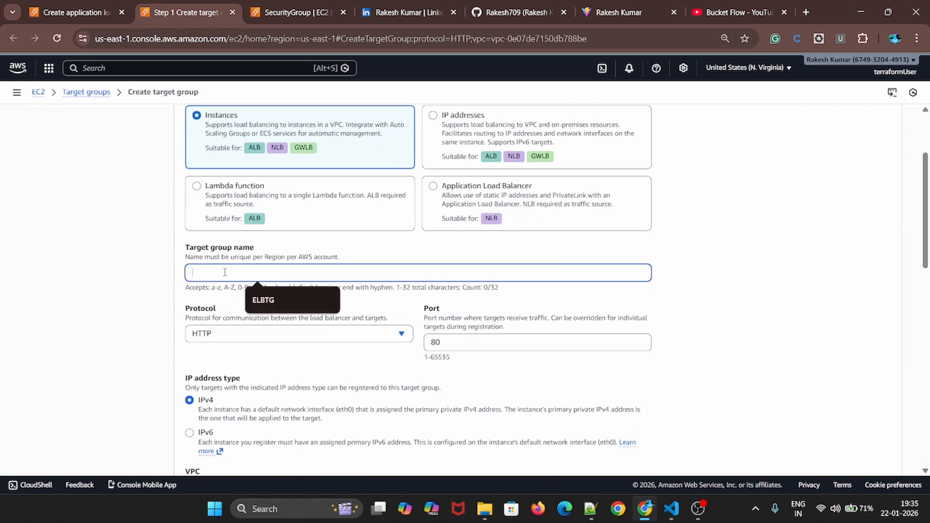
pyautogui.click(264, 300)
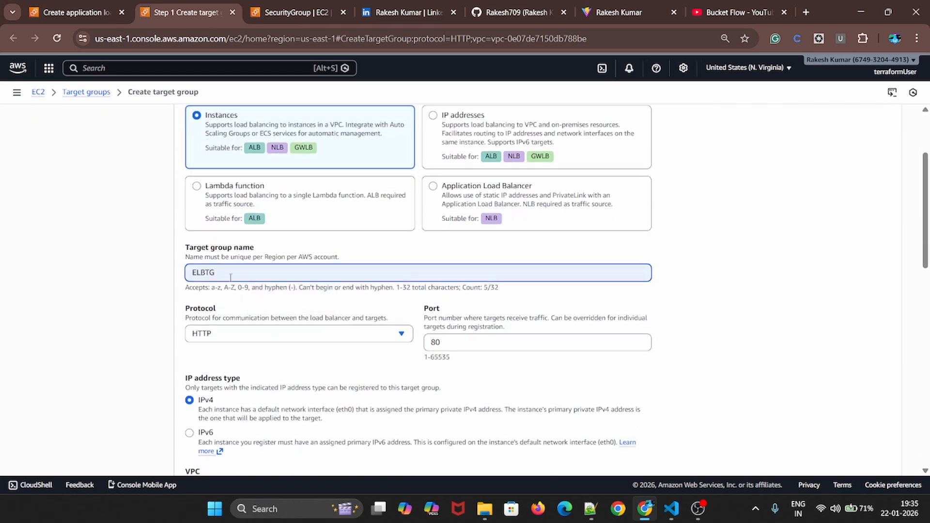
# Review the target group's protocol options, IP address type, VPC, protocol version and health check settings
pyautogui.click(304, 335)
pyautogui.scroll(-3, 292, 278)
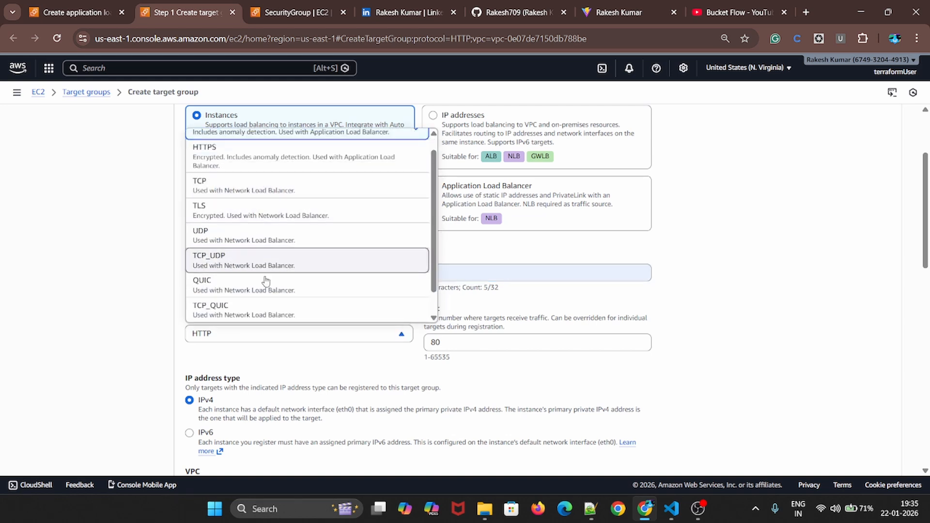
pyautogui.click(297, 355)
pyautogui.scroll(-2, 238, 334)
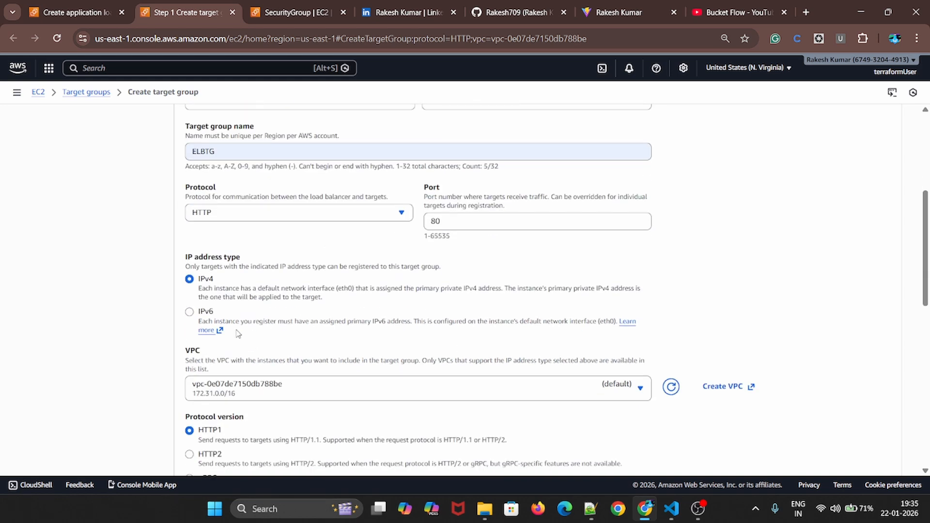
pyautogui.scroll(-2, 202, 286)
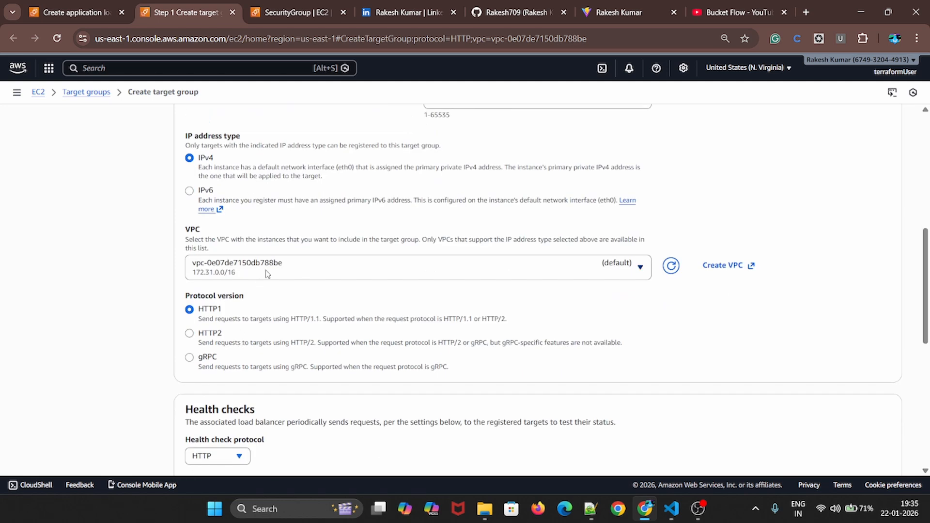
pyautogui.click(265, 271)
pyautogui.click(266, 270)
pyautogui.scroll(-3, 283, 329)
pyautogui.scroll(-2, 284, 329)
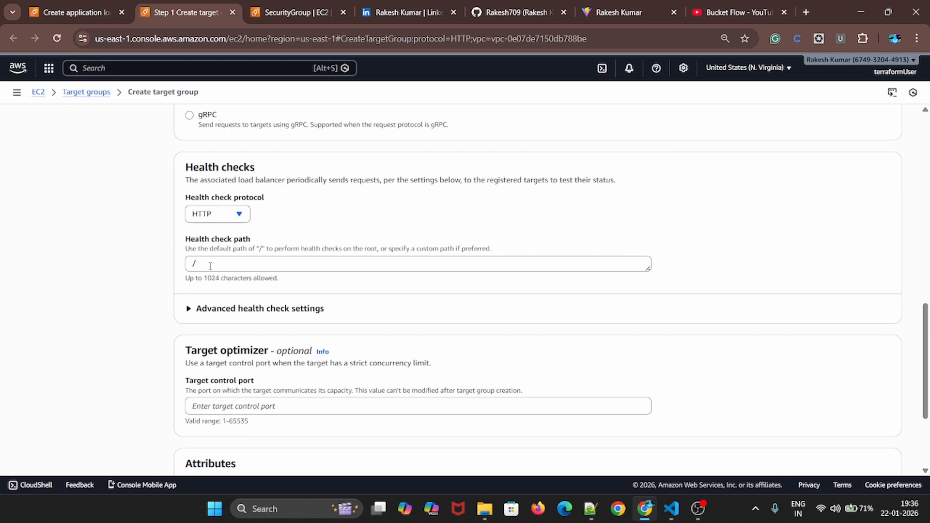
# Switch to Visual Studio Code to view the load balancer diagram and return to the target group form
pyautogui.click(668, 507)
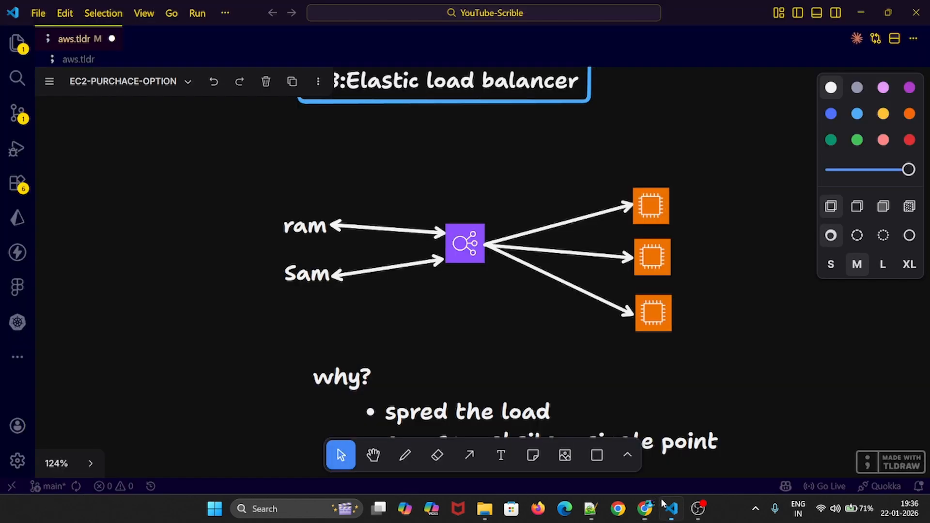
pyautogui.scroll(-2, 411, 291)
pyautogui.scroll(1, 393, 231)
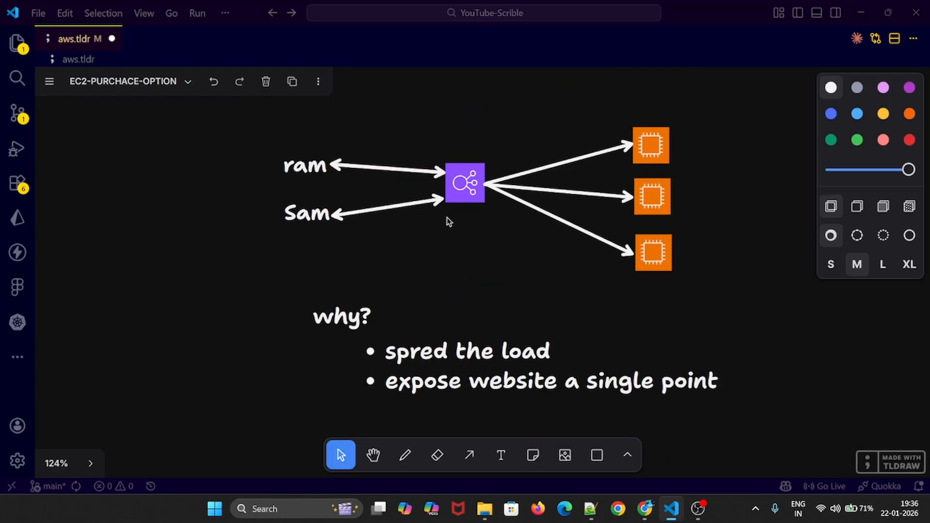
pyautogui.hotkey('alt', 'Tab')
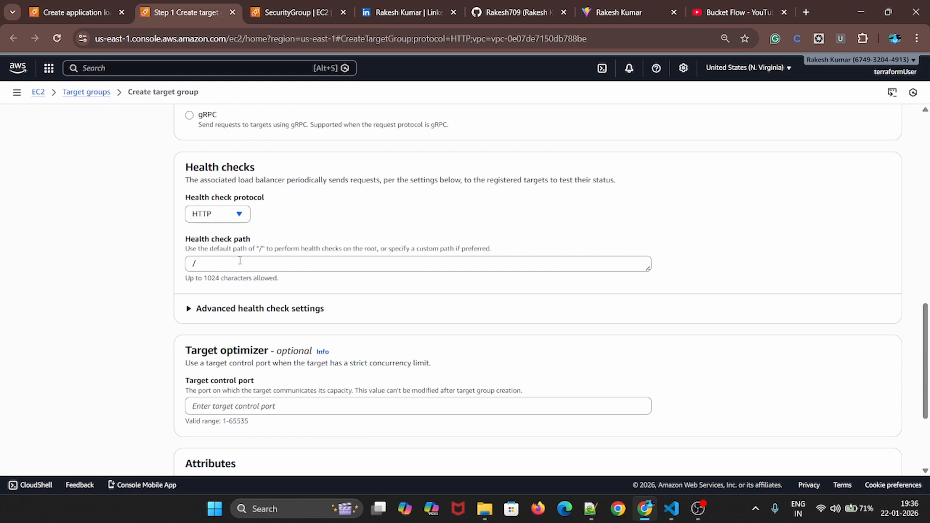
# Keep the remaining target group settings at their defaults and continue to registering targets
pyautogui.scroll(-3, 289, 290)
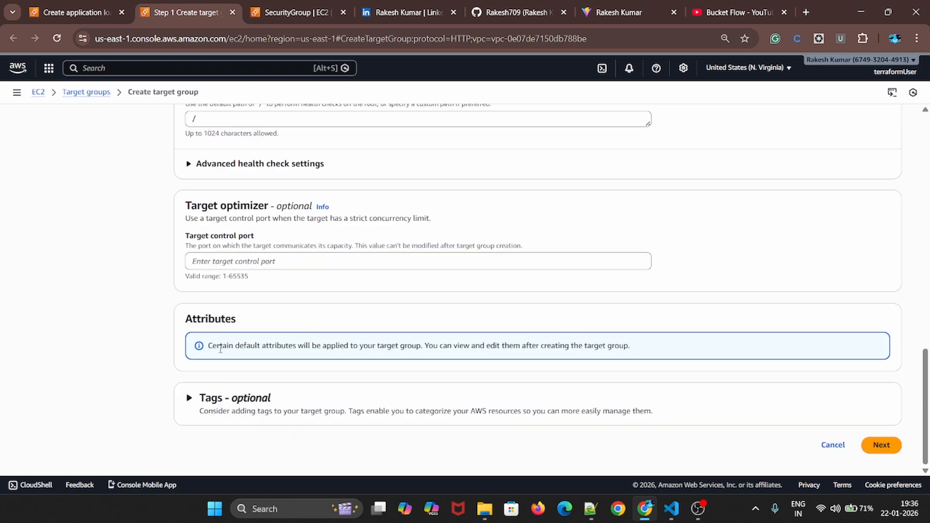
pyautogui.click(863, 446)
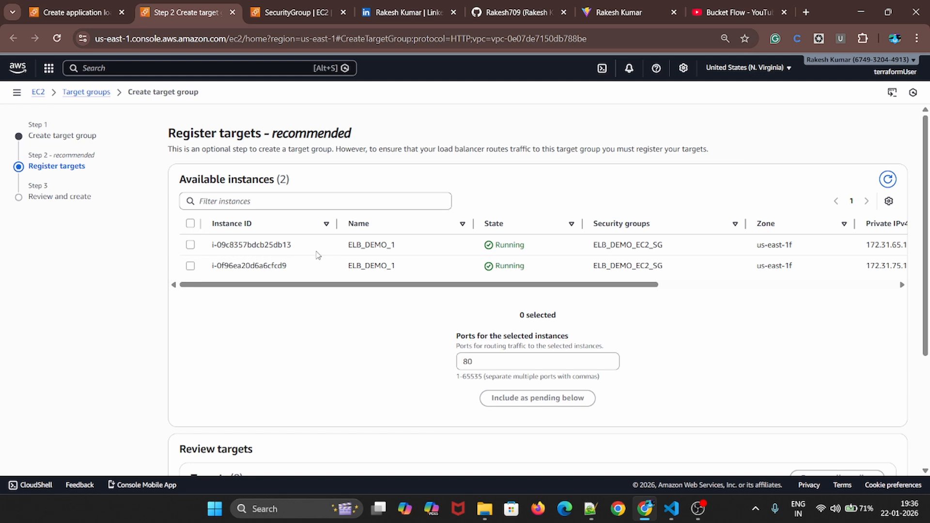
pyautogui.moveTo(594, 288)
pyautogui.mouseDown()
pyautogui.moveTo(687, 288)
pyautogui.moveTo(581, 288)
pyautogui.mouseUp()
# Open the EC2 dashboard in a separate browser tab and show the list of running instances
pyautogui.click(78, 11)
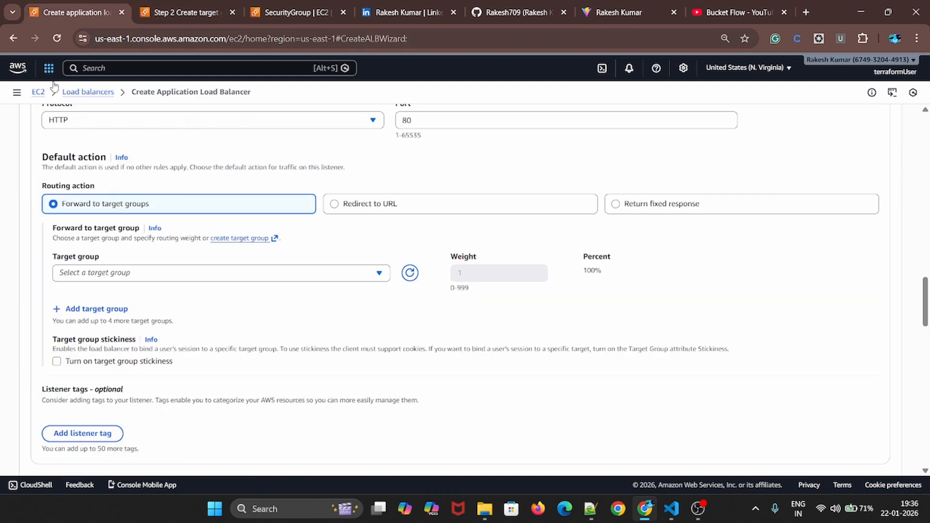
pyautogui.rightClick(39, 91)
pyautogui.click(101, 106)
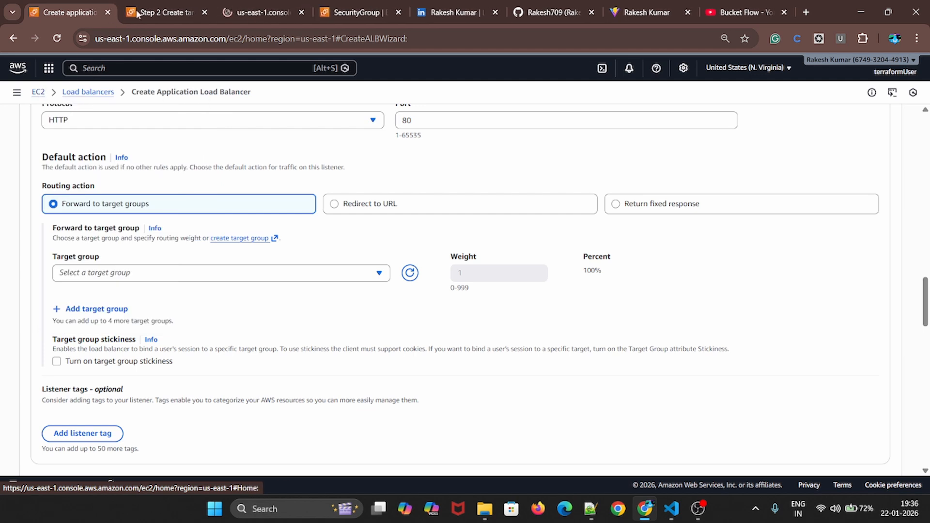
pyautogui.click(257, 12)
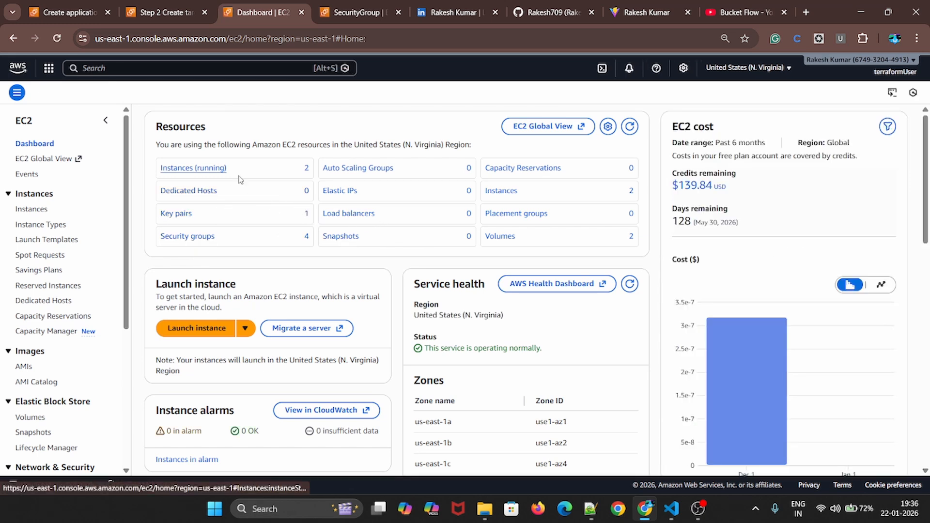
pyautogui.click(198, 168)
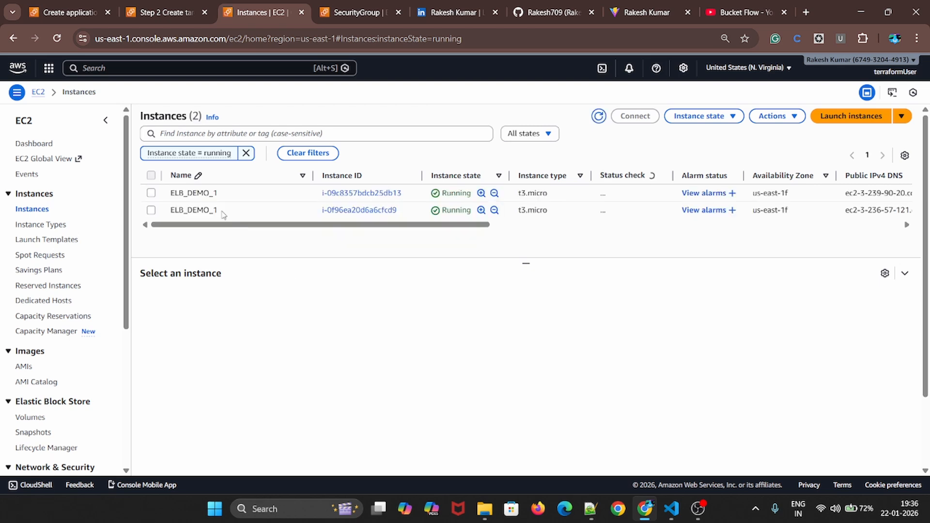
# Rename the second running instance in the list to ELB_DEMO_2
pyautogui.click(262, 211)
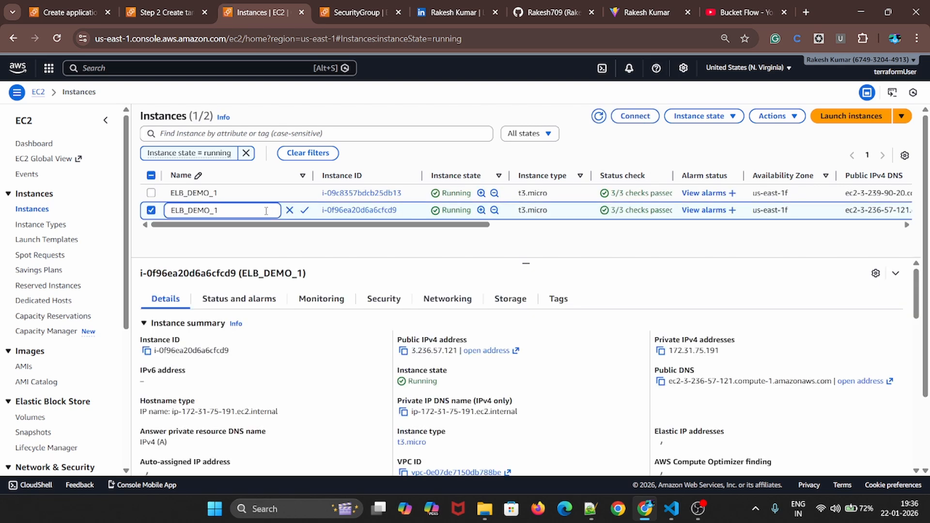
pyautogui.press('BackSpace')
pyautogui.write('2')
pyautogui.press('Return')
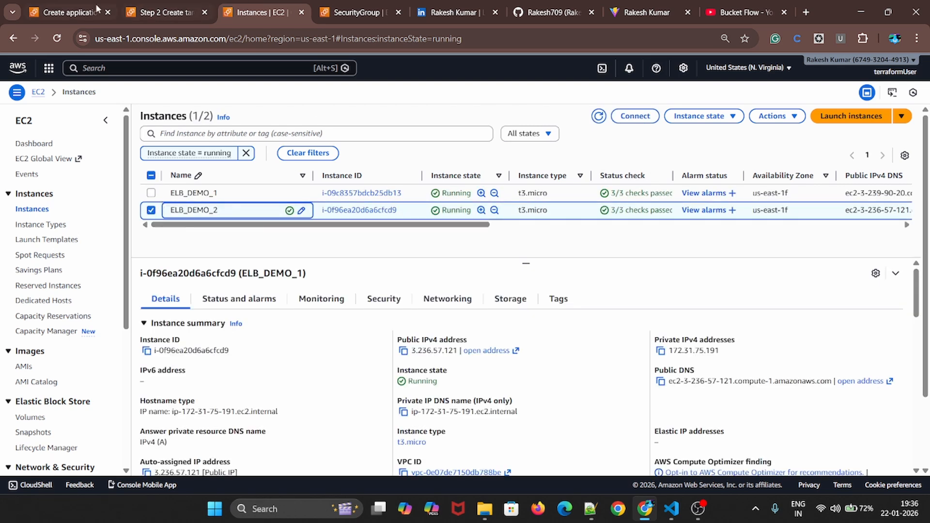
# Return to the target group form, include both instances as pending targets on port 80, and continue to the review
pyautogui.click(72, 12)
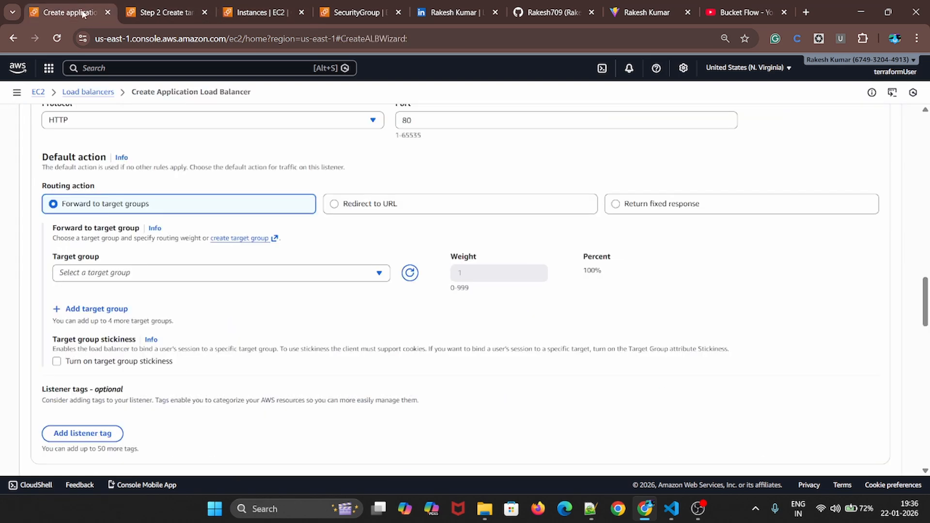
pyautogui.click(165, 9)
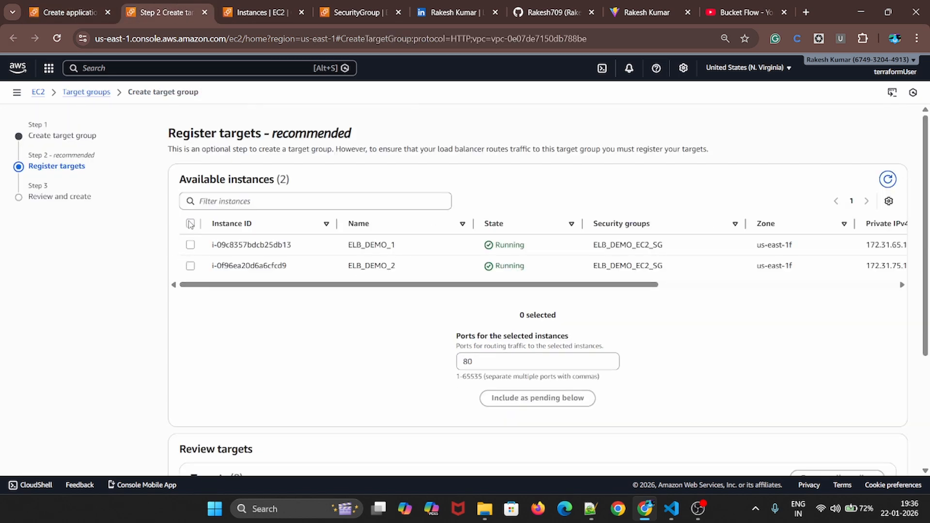
pyautogui.click(190, 224)
pyautogui.scroll(-2, 518, 398)
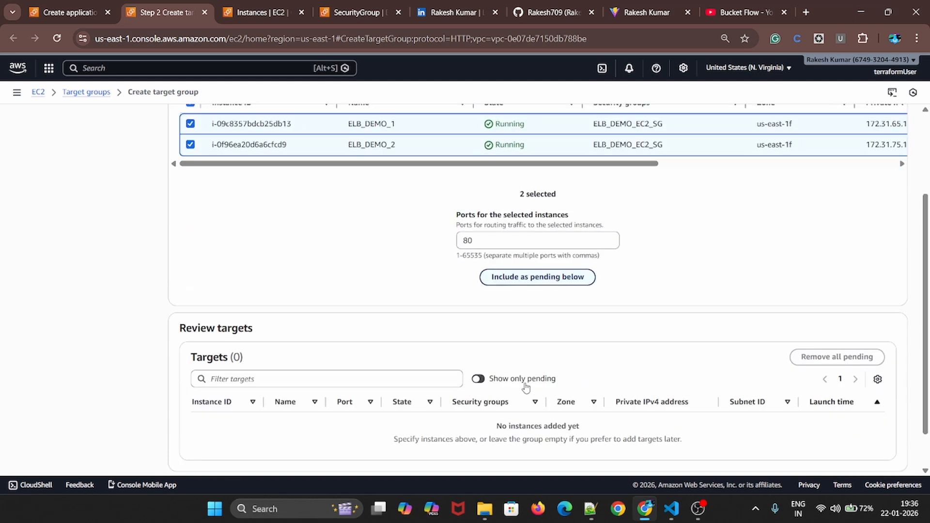
pyautogui.click(527, 277)
pyautogui.scroll(-1, 727, 310)
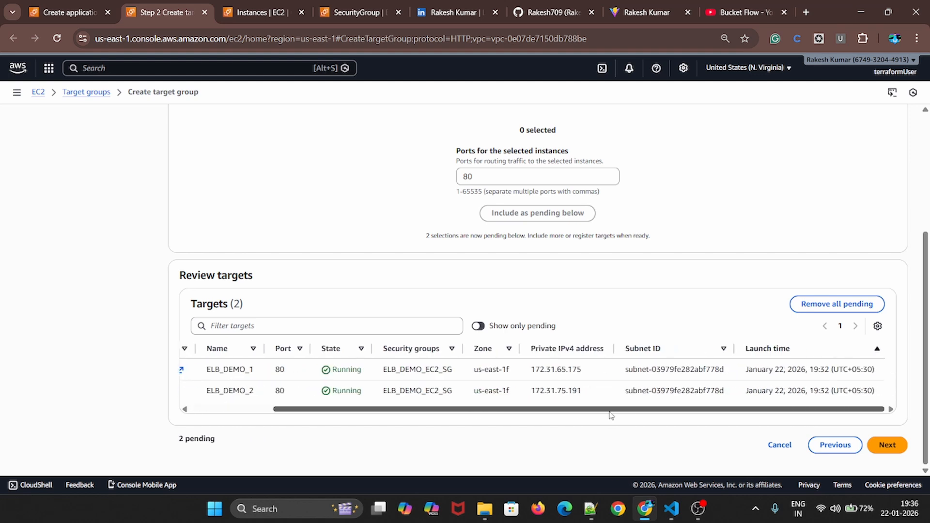
pyautogui.click(885, 448)
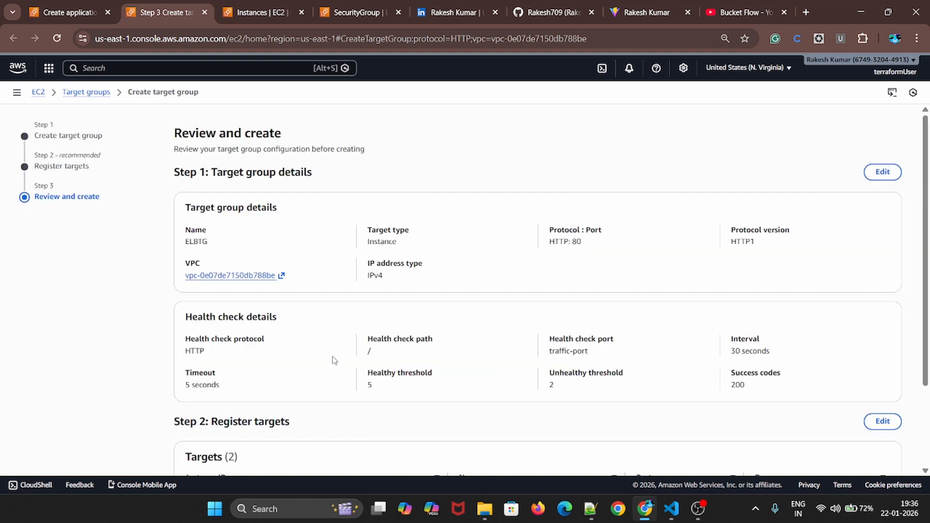
# Review the health check timeout, health check path and registered targets, and create the target group ELBTG
pyautogui.scroll(-2, 719, 334)
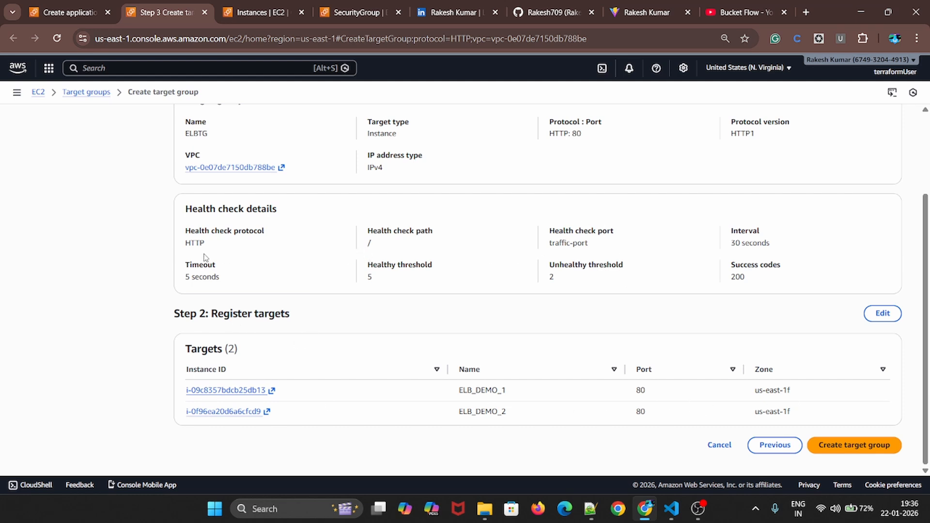
pyautogui.moveTo(185, 283); pyautogui.dragTo(239, 284)
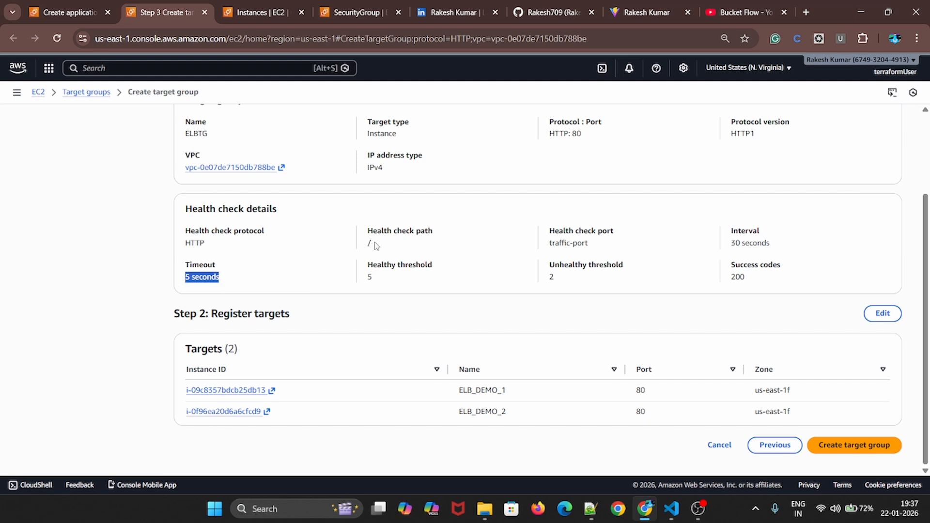
pyautogui.moveTo(377, 247); pyautogui.dragTo(369, 245)
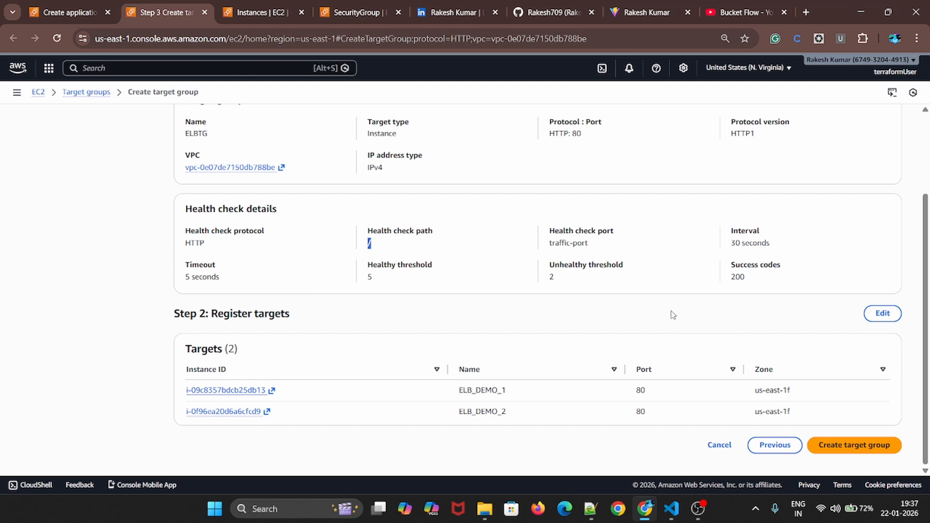
pyautogui.scroll(3, 478, 284)
pyautogui.scroll(-3, 856, 438)
pyautogui.click(856, 438)
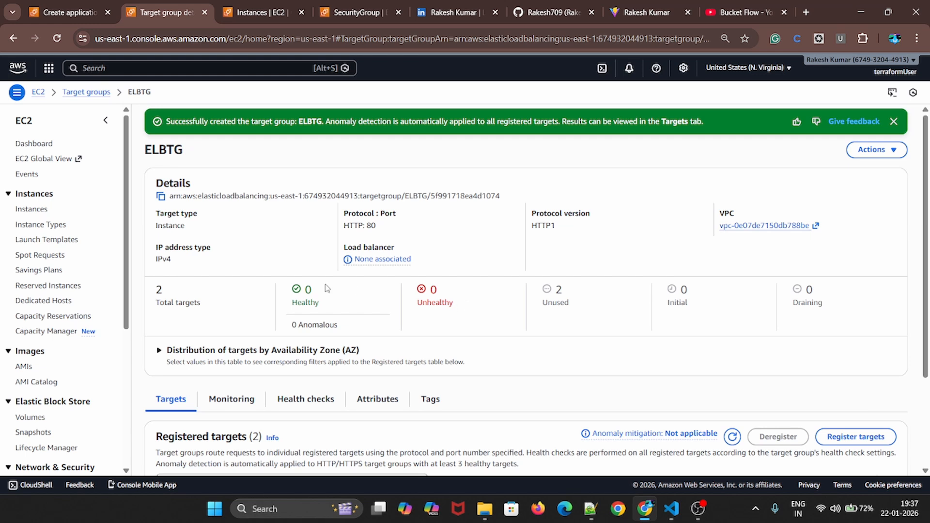
# Check the health status of the registered targets in the ELBTG target group
pyautogui.scroll(-2, 326, 289)
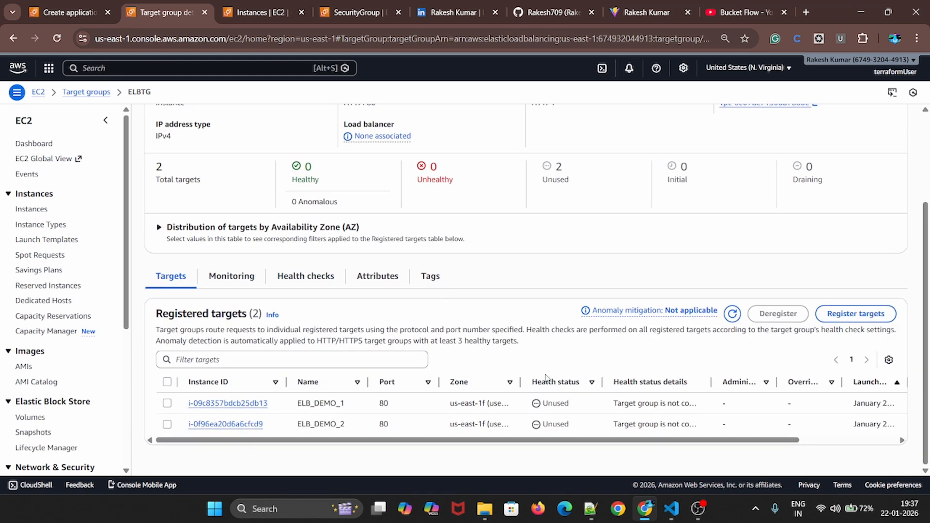
pyautogui.moveTo(550, 403); pyautogui.dragTo(577, 407)
pyautogui.click(584, 410)
# Return to the load balancer form and select ELBTG as the target group for the listener's forward action
pyautogui.click(94, 13)
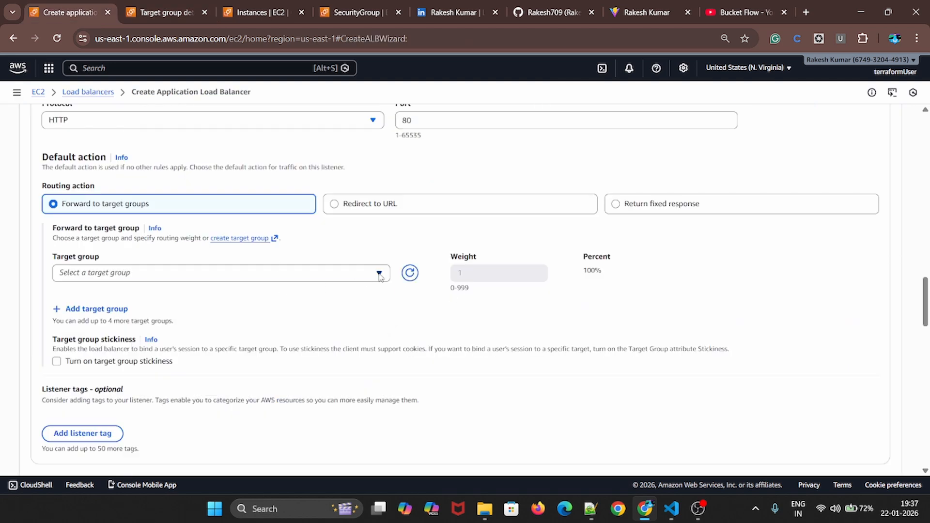
pyautogui.click(380, 275)
pyautogui.click(141, 319)
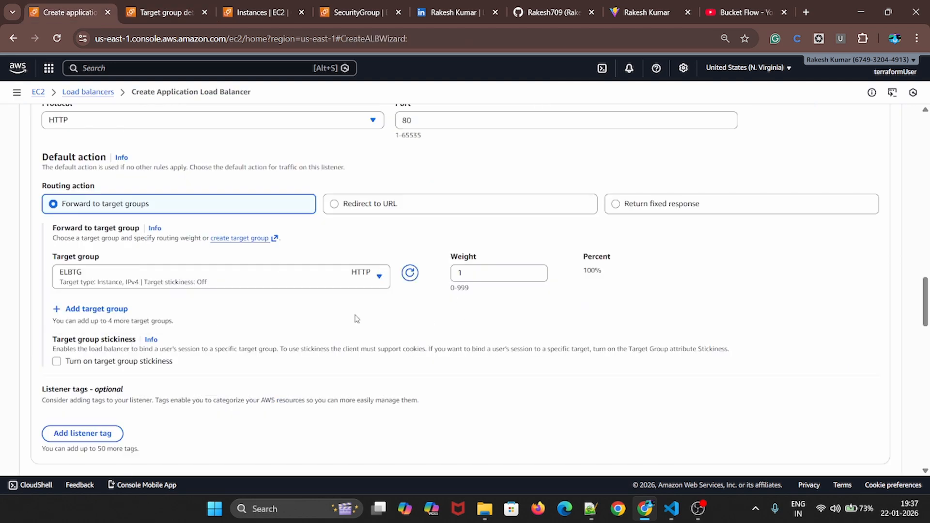
# Leave stickiness, tags and service integrations at their defaults, review the configuration summary, and create the load balancer
pyautogui.scroll(-2, 357, 319)
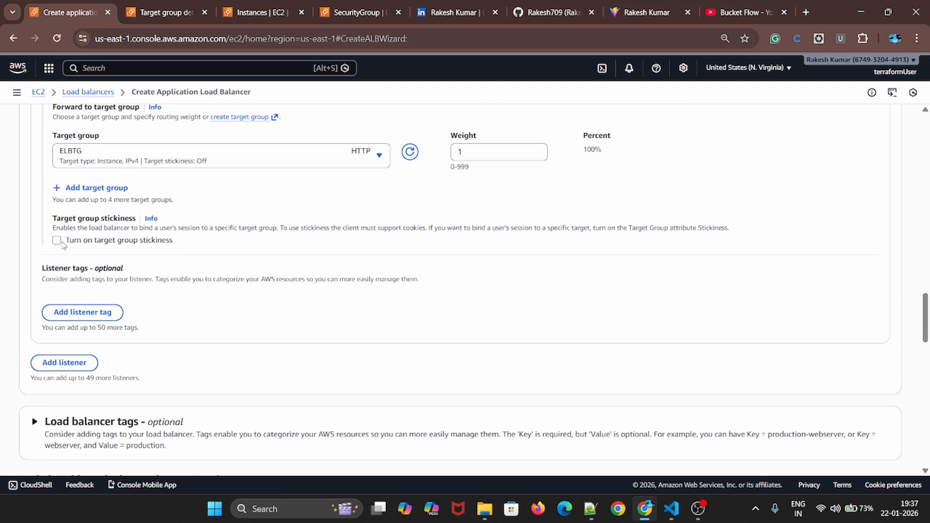
pyautogui.scroll(-10, 106, 295)
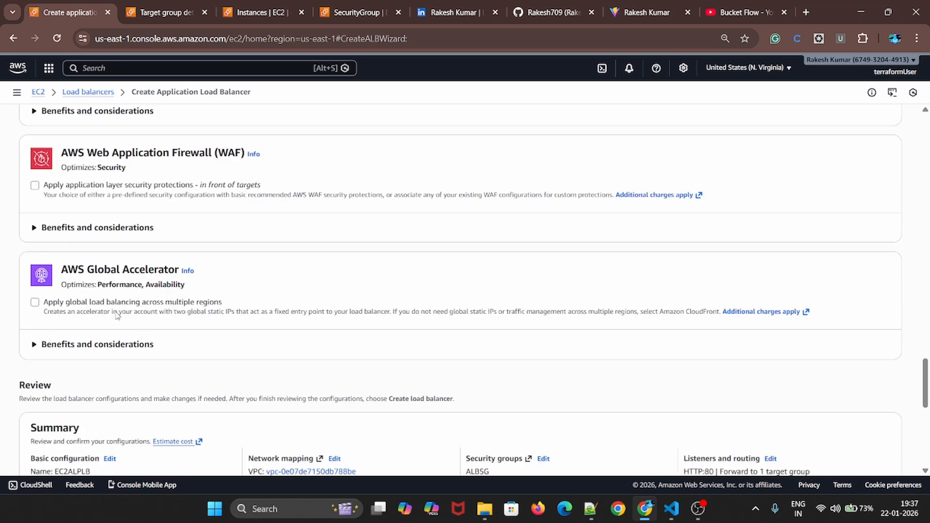
pyautogui.scroll(-7, 261, 330)
pyautogui.scroll(4, 424, 207)
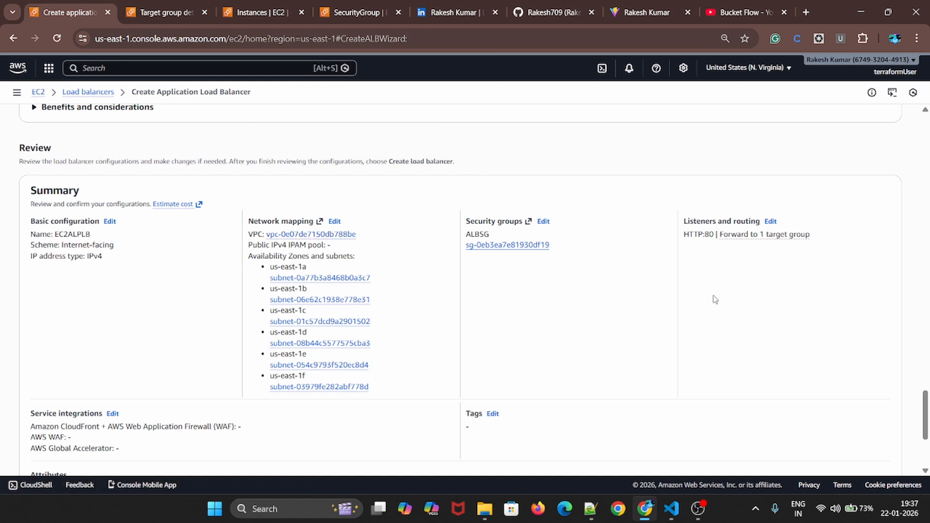
pyautogui.scroll(-4, 540, 345)
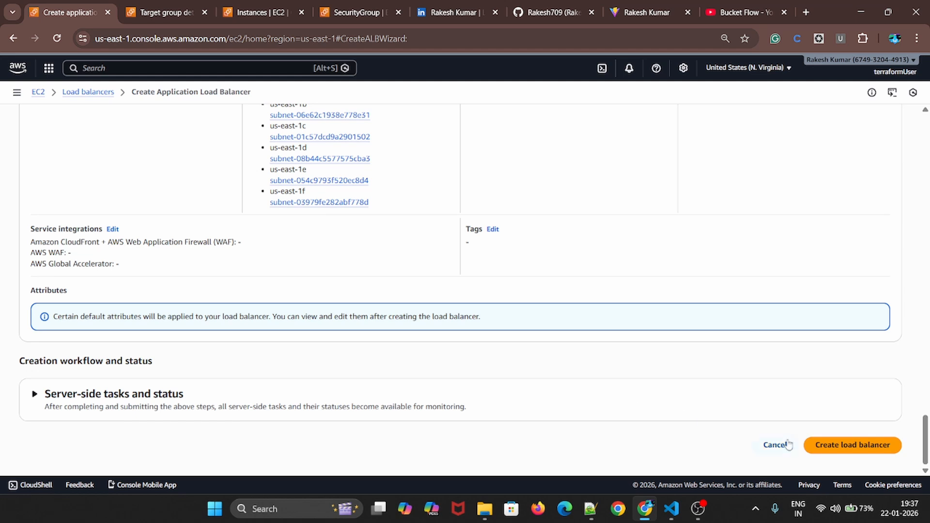
pyautogui.click(819, 444)
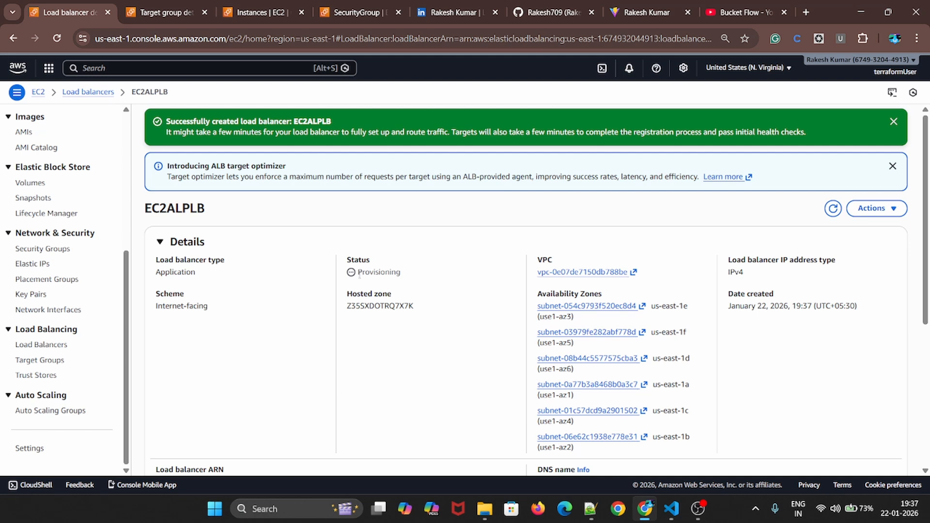
# Refresh the load balancer details and examine its status, DNS name and listener rules
pyautogui.moveTo(359, 275); pyautogui.dragTo(425, 279)
pyautogui.click(429, 283)
pyautogui.click(834, 209)
pyautogui.scroll(-5, 365, 316)
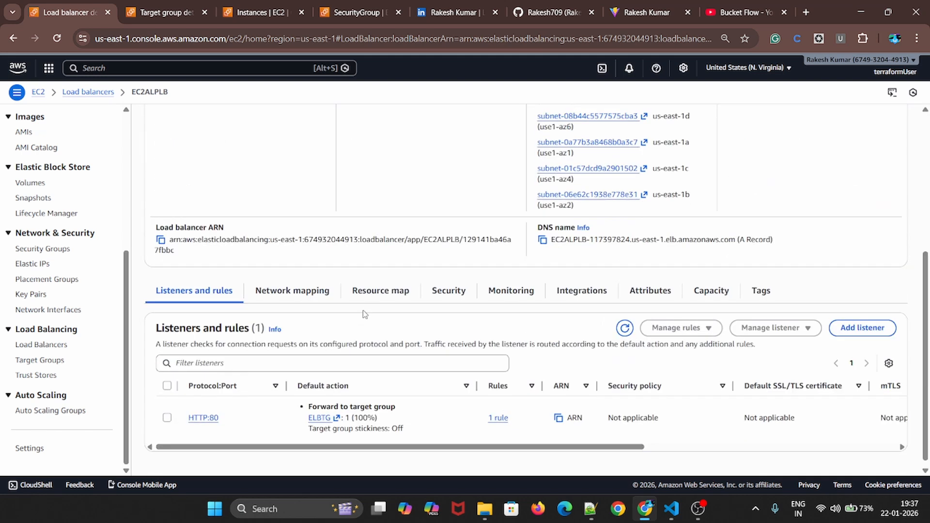
pyautogui.scroll(4, 332, 290)
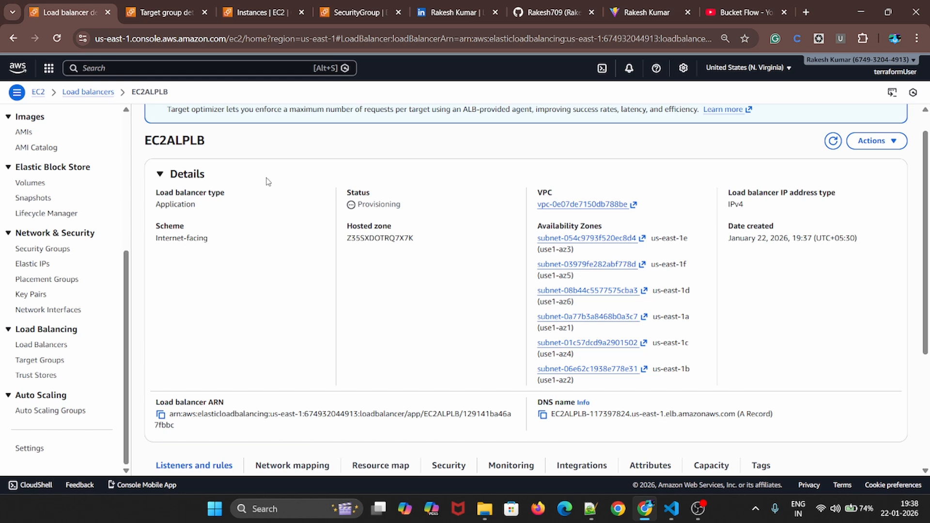
# Open the details of instance ELB_DEMO_1 and copy its public IPv4 address
pyautogui.click(259, 12)
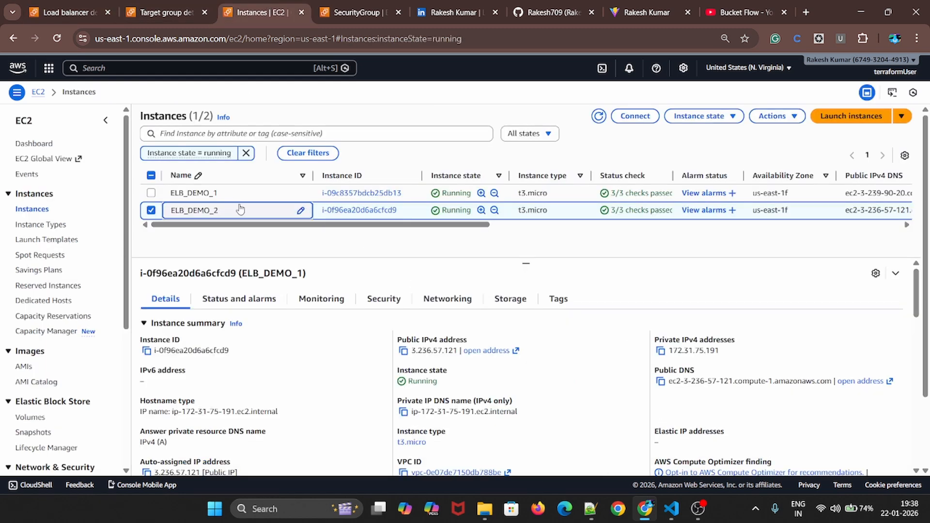
pyautogui.click(340, 193)
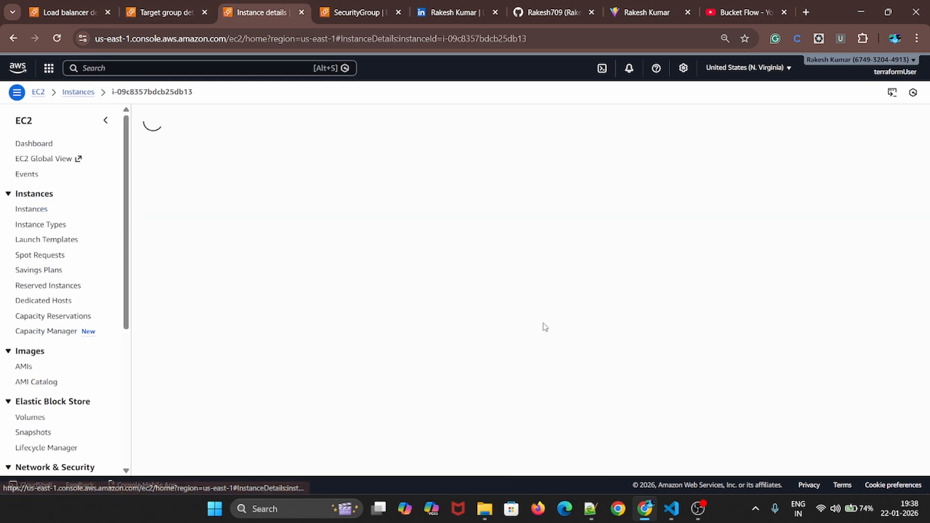
pyautogui.scroll(-2, 425, 321)
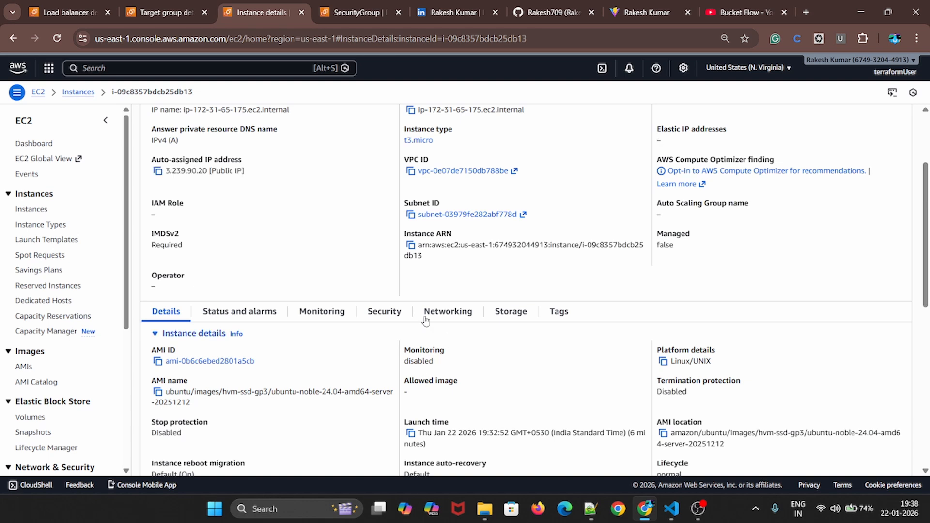
pyautogui.scroll(2, 408, 195)
pyautogui.click(411, 170)
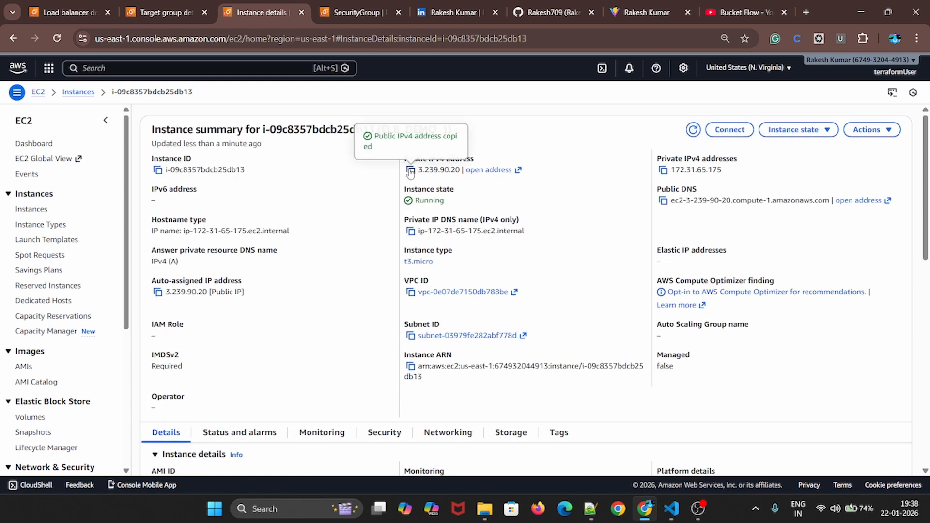
# Load the copied public IPv4 address in a new browser tab and check the hostname on the served page
pyautogui.click(807, 12)
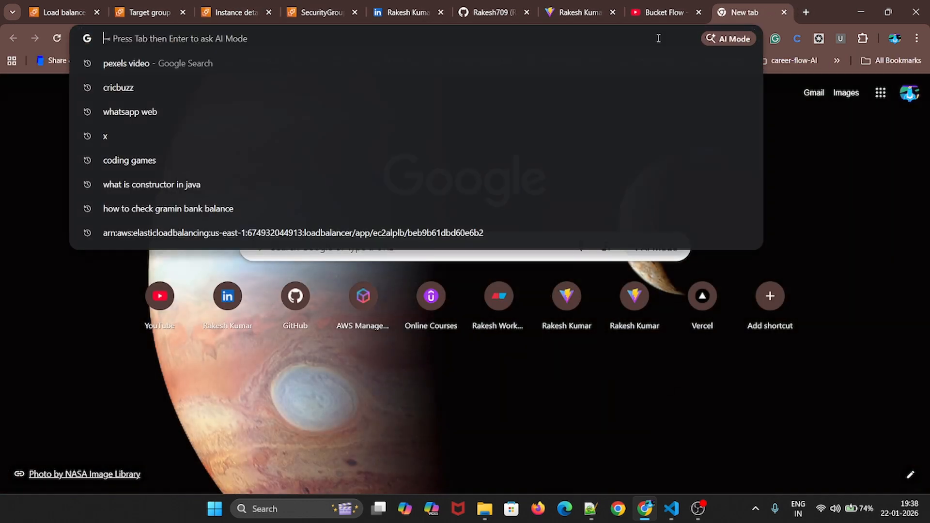
pyautogui.hotkey('ctrl', 'v')
pyautogui.press('Return')
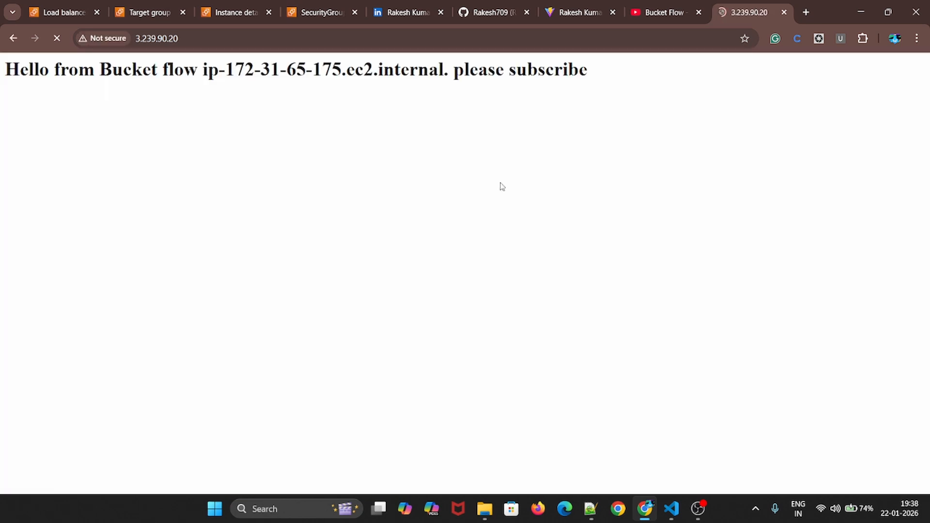
pyautogui.moveTo(226, 69); pyautogui.dragTo(341, 70)
pyautogui.click(331, 149)
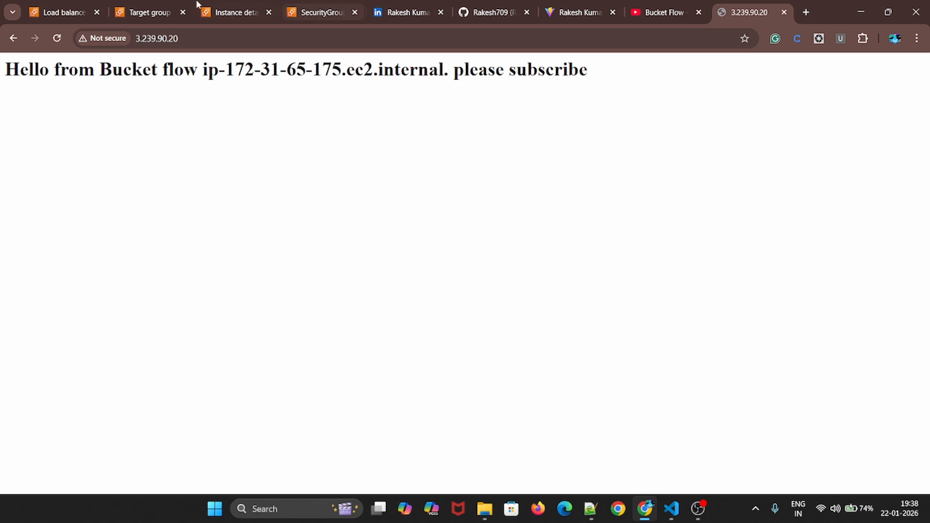
# Return to the list of running instances, select ELB_DEMO_2, and copy its public IPv4 address
pyautogui.click(233, 13)
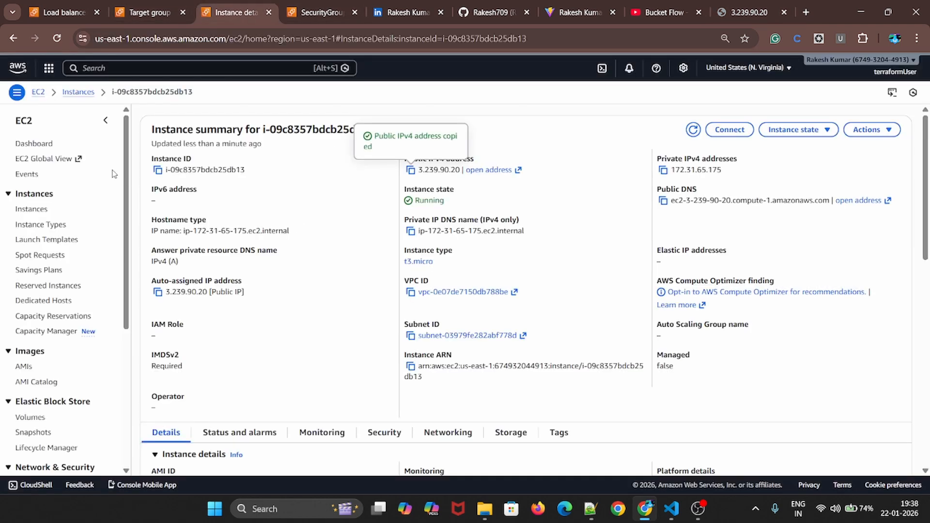
pyautogui.scroll(-1, 167, 434)
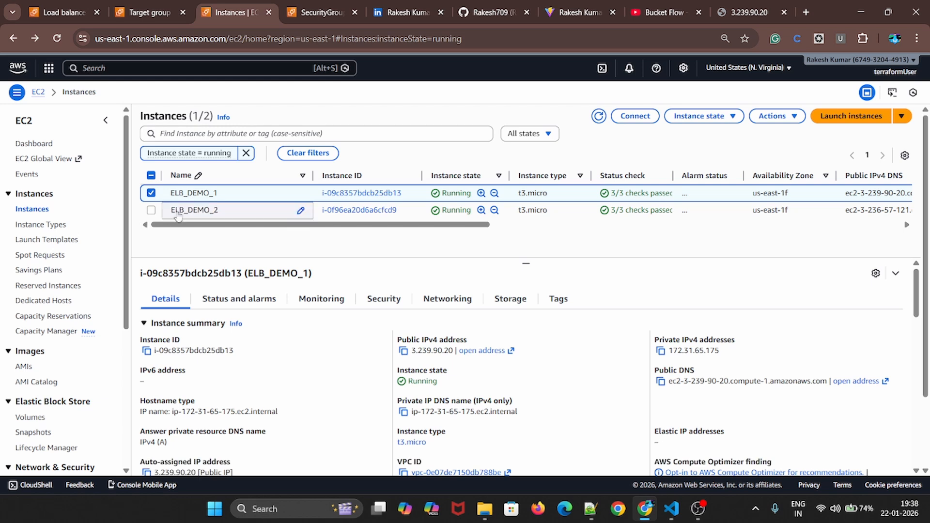
pyautogui.click(178, 215)
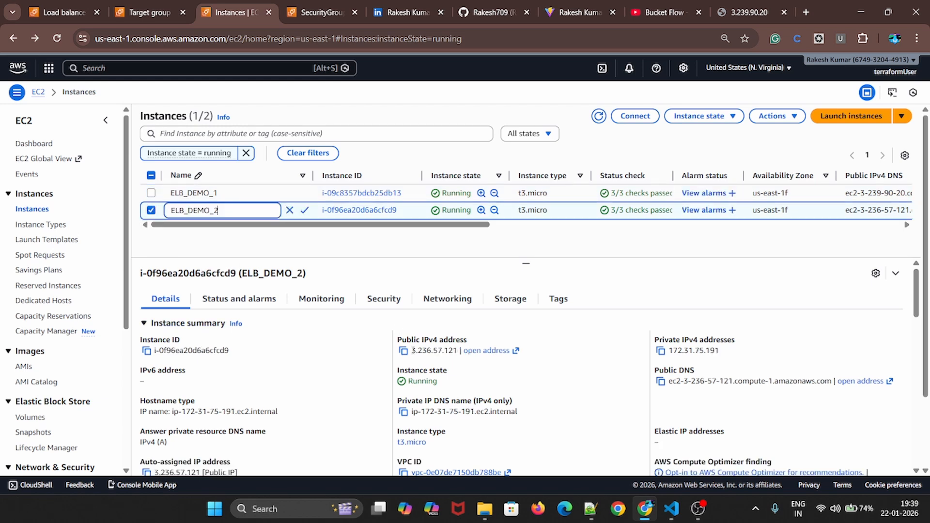
pyautogui.click(403, 351)
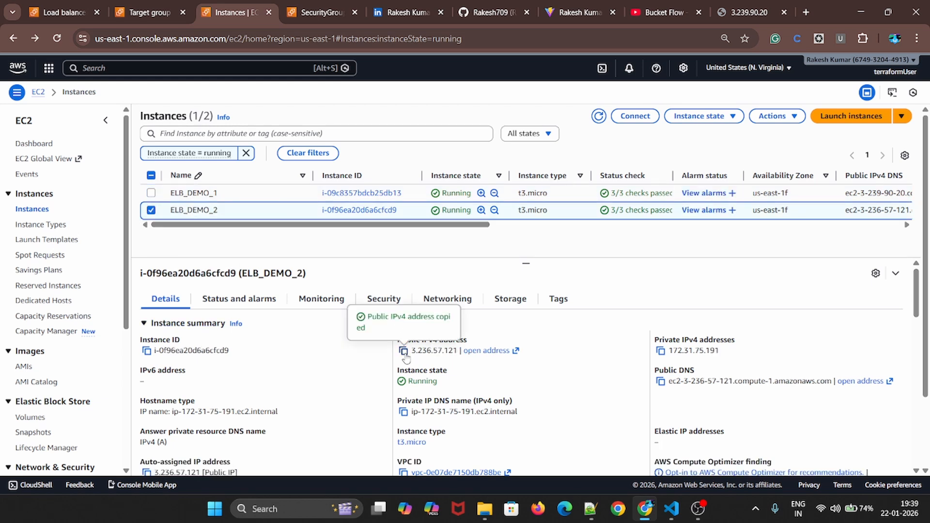
# Try to load the copied ELB_DEMO_2 address in a new browser tab, then reload it
pyautogui.click(807, 14)
pyautogui.hotkey('ctrl', 'v')
pyautogui.press('Return')
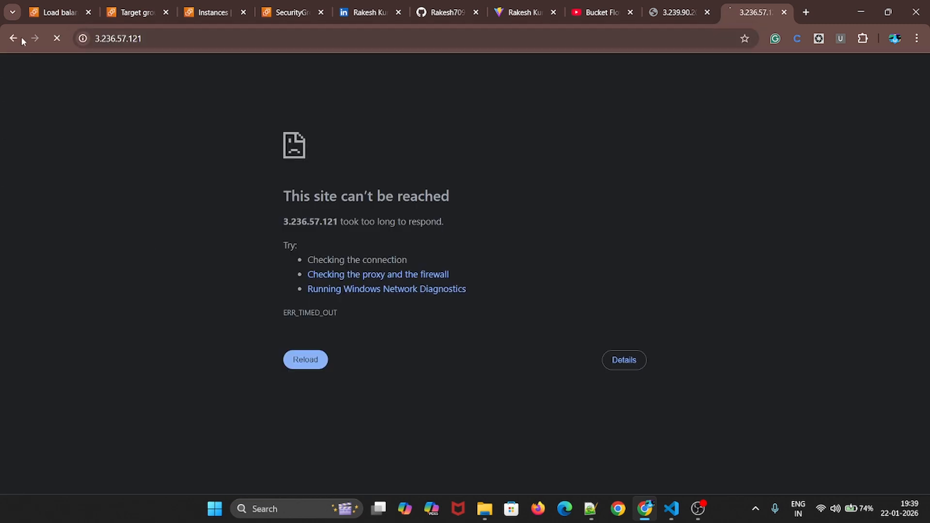
pyautogui.click(58, 39)
# Switch between the ELB_DEMO_1 and ELB_DEMO_2 pages to compare how each instance responds
pyautogui.click(679, 16)
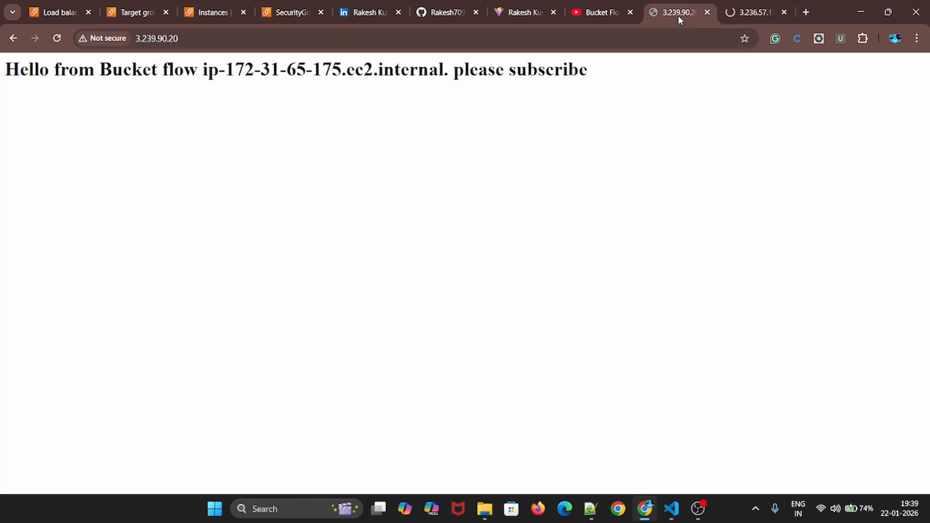
pyautogui.click(747, 12)
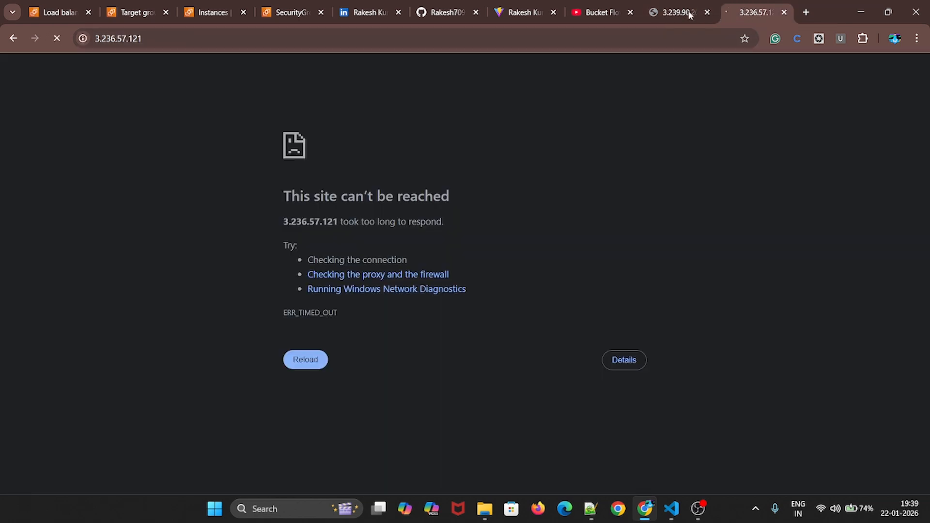
pyautogui.click(668, 16)
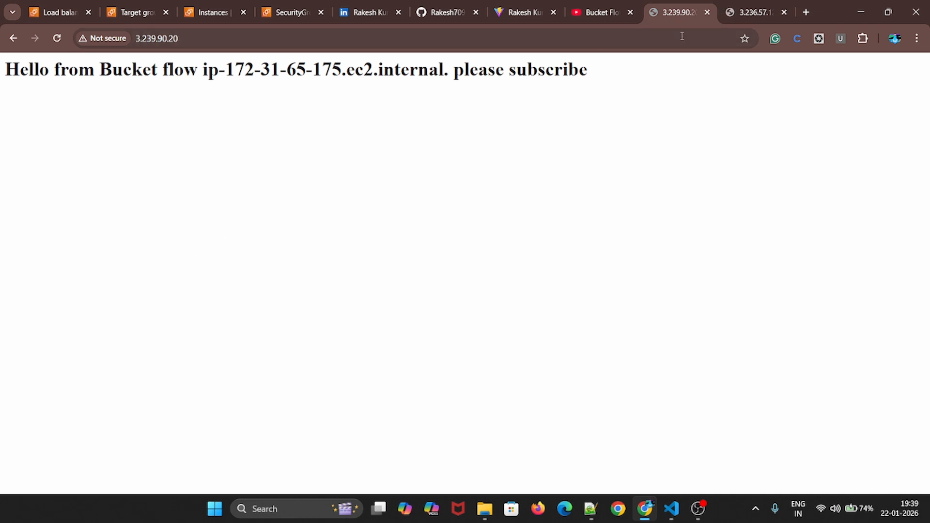
pyautogui.click(746, 12)
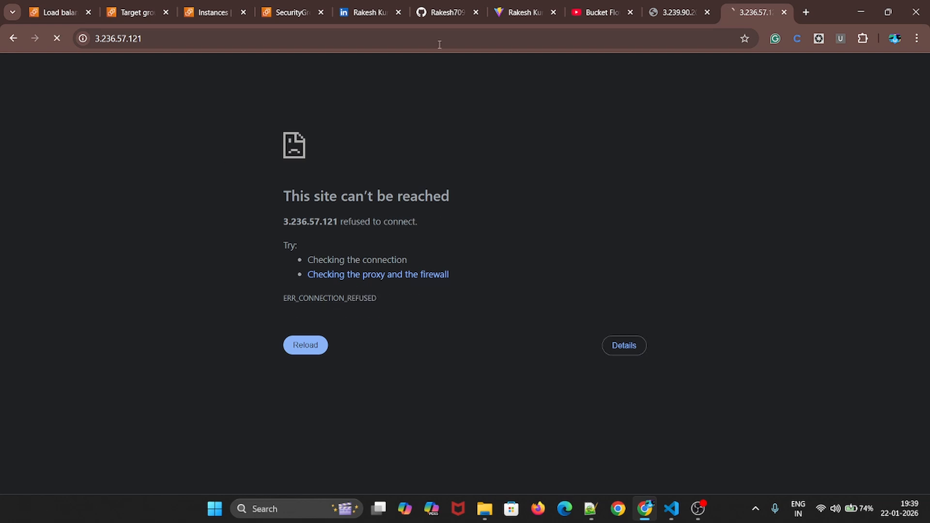
pyautogui.click(671, 14)
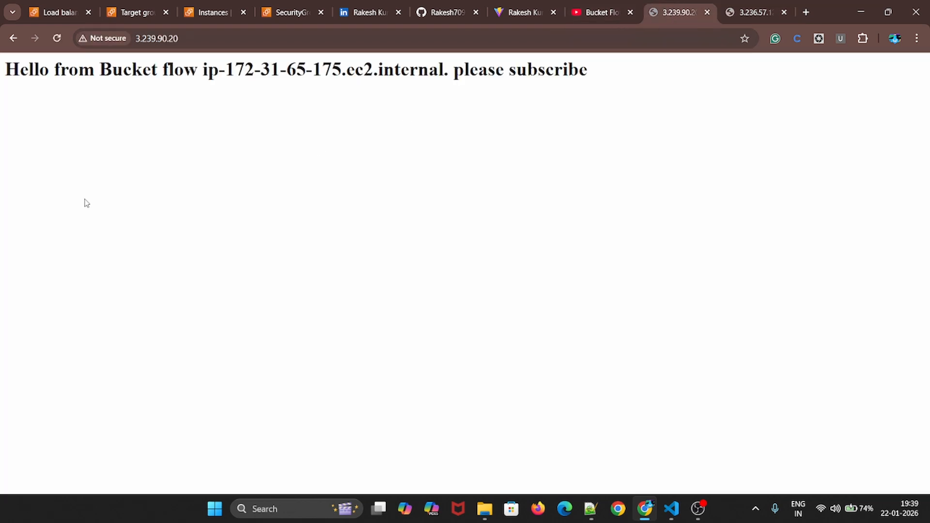
# Return to the EC2ALPLB load balancer details and copy its DNS name
pyautogui.click(197, 13)
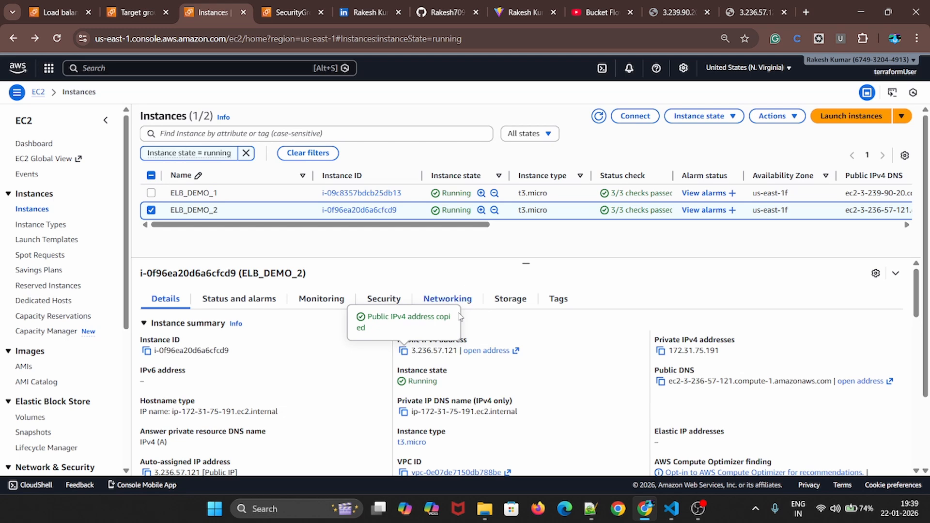
pyautogui.click(134, 12)
pyautogui.click(62, 14)
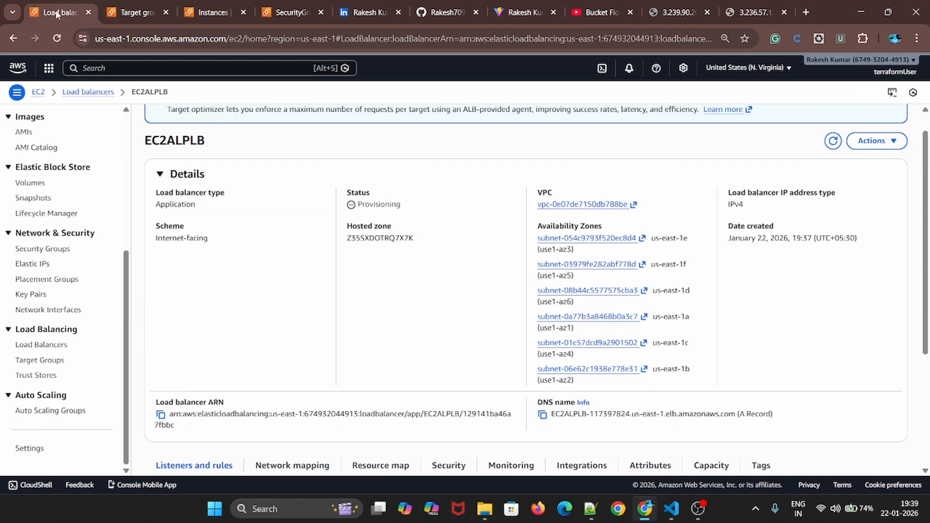
pyautogui.scroll(-3, 543, 302)
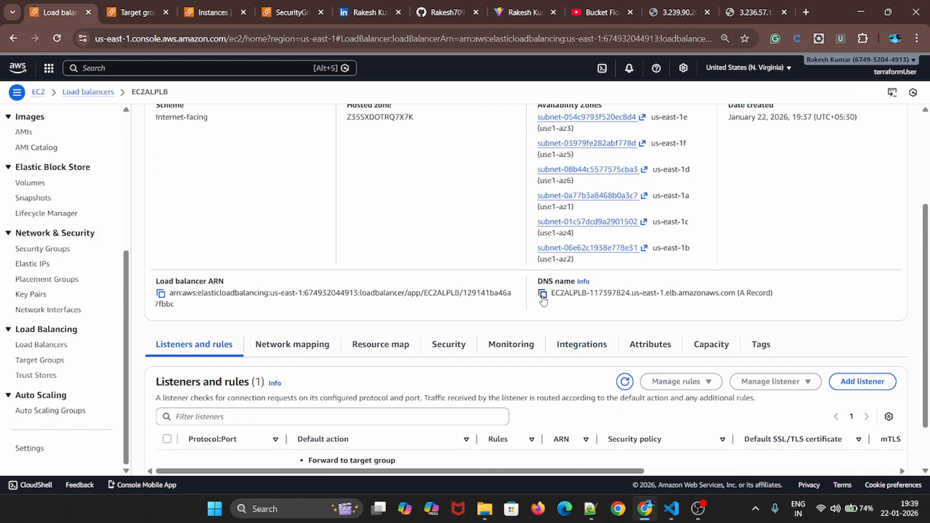
pyautogui.click(543, 294)
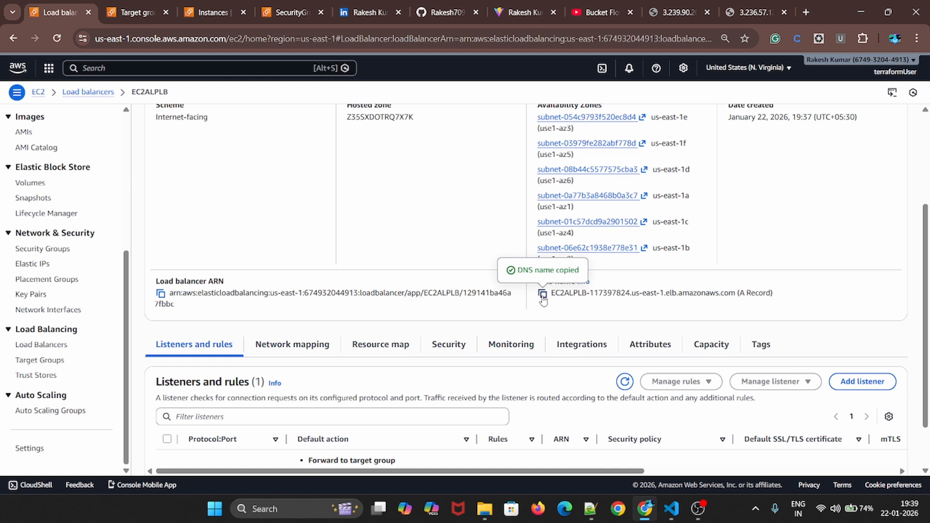
# Load the copied load balancer DNS name in a new browser tab and check the hostname on the served page
pyautogui.click(806, 12)
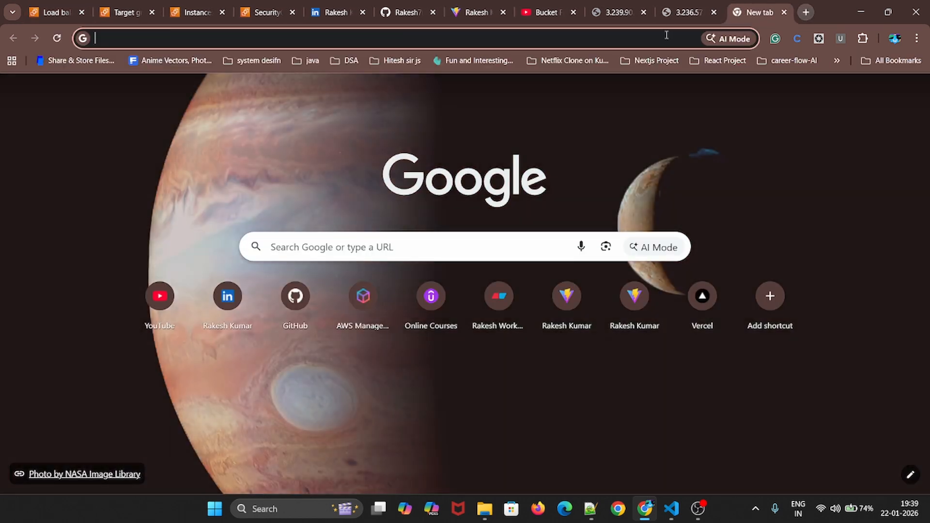
pyautogui.hotkey('ctrl', 'v')
pyautogui.press('Return')
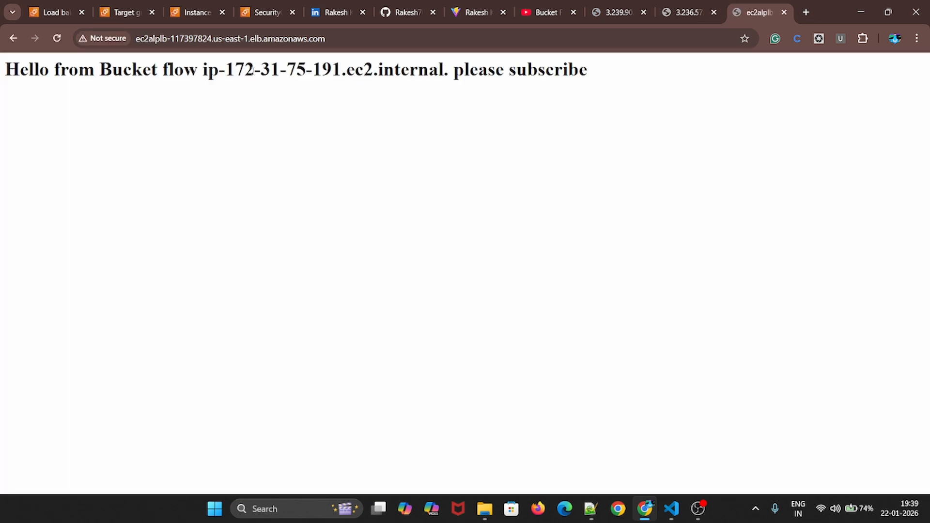
pyautogui.moveTo(340, 69); pyautogui.dragTo(234, 69)
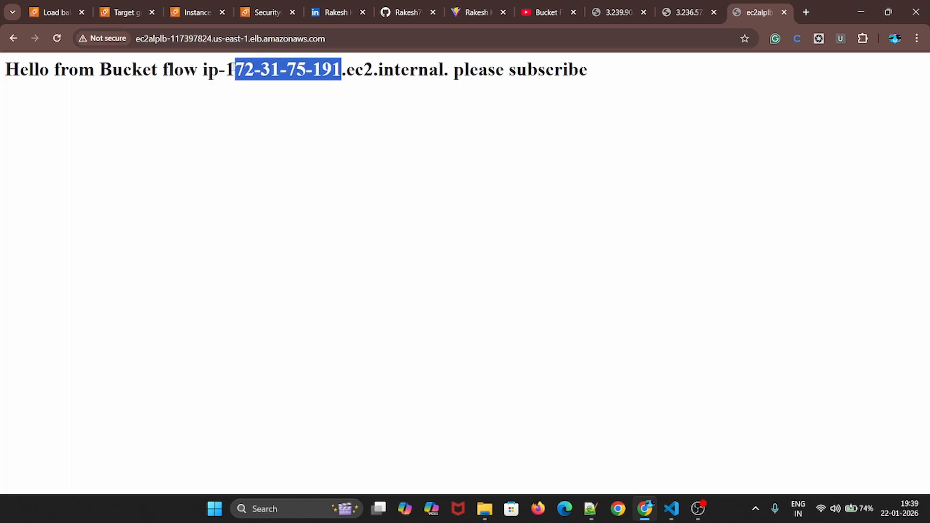
# Reload the ELB_DEMO_2 page at 3.236.57.121, change its address scheme to http, and load it
pyautogui.click(621, 13)
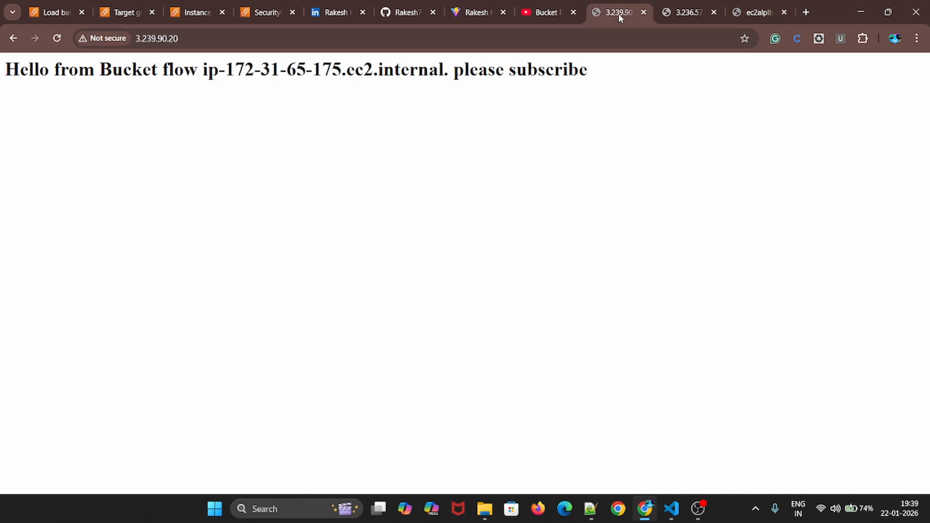
pyautogui.click(675, 15)
pyautogui.click(57, 38)
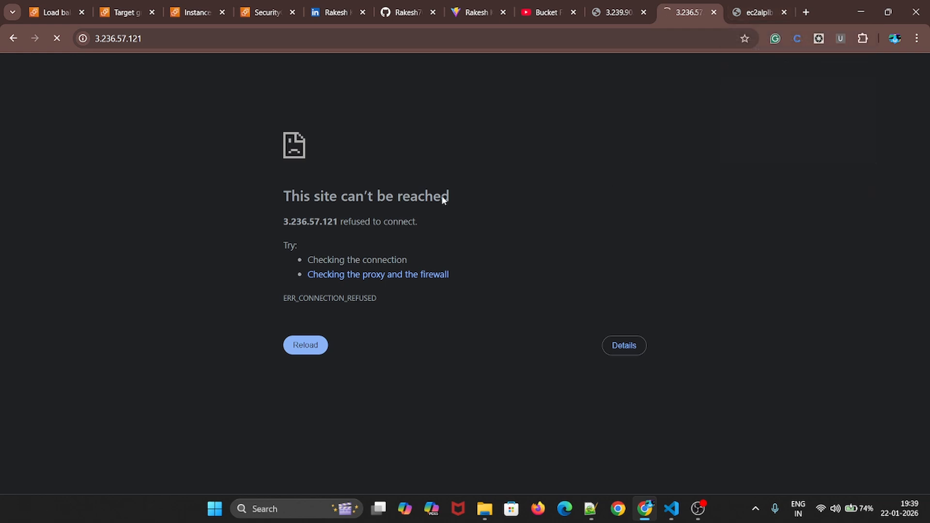
pyautogui.click(83, 38)
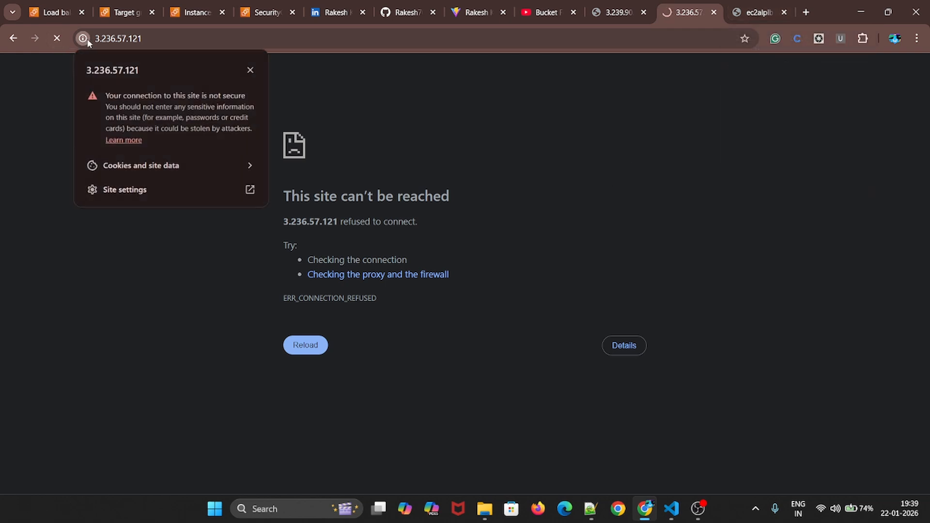
pyautogui.click(101, 44)
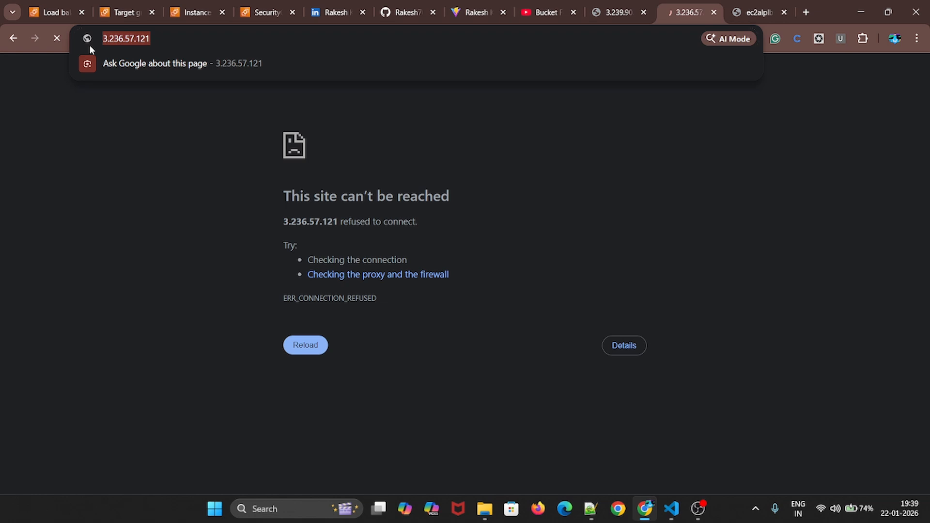
pyautogui.click(95, 170)
pyautogui.click(150, 33)
pyautogui.click(164, 37)
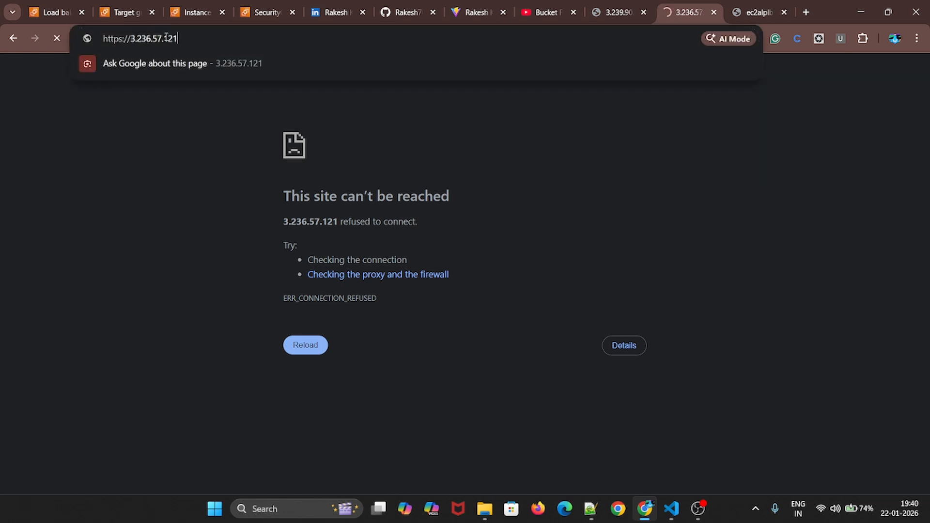
pyautogui.click(119, 41)
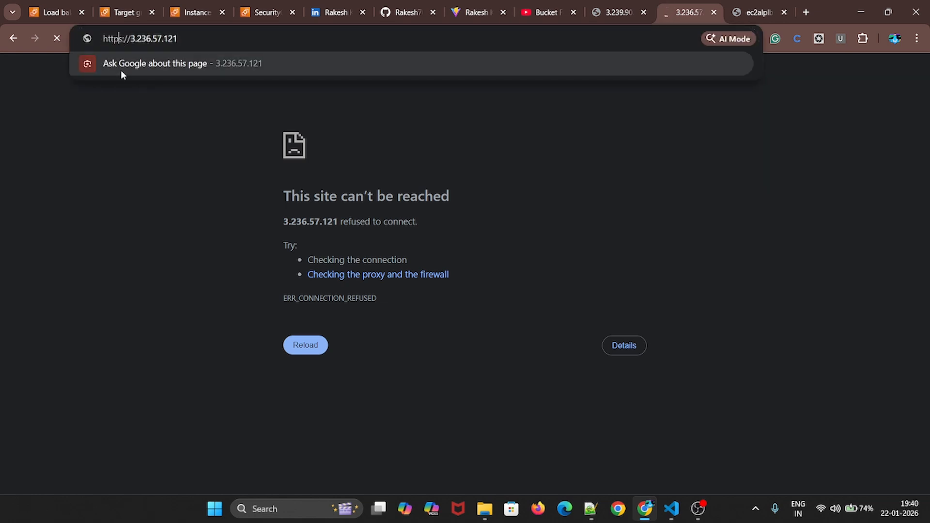
pyautogui.press('Delete')
pyautogui.press('Return')
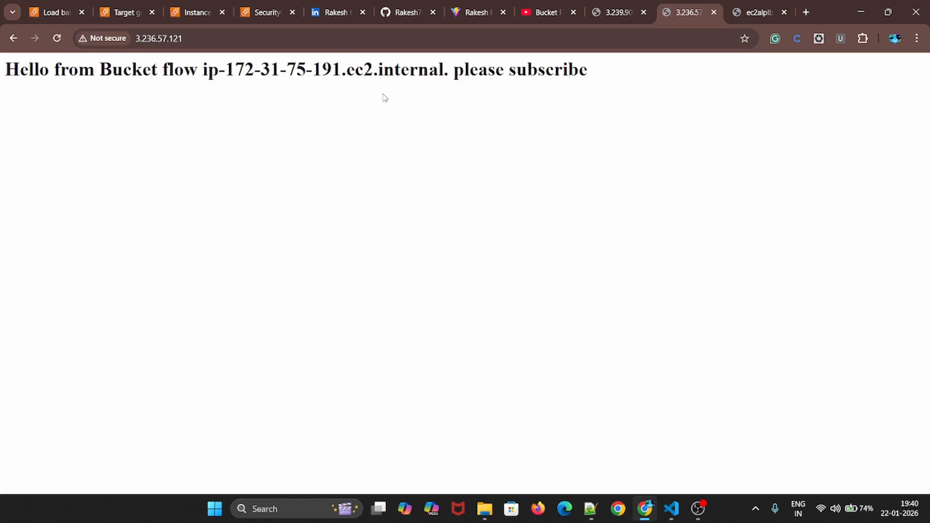
# Compare the hostnames served by ELB_DEMO_1 and ELB_DEMO_2 with the one on the load balancer page
pyautogui.click(618, 13)
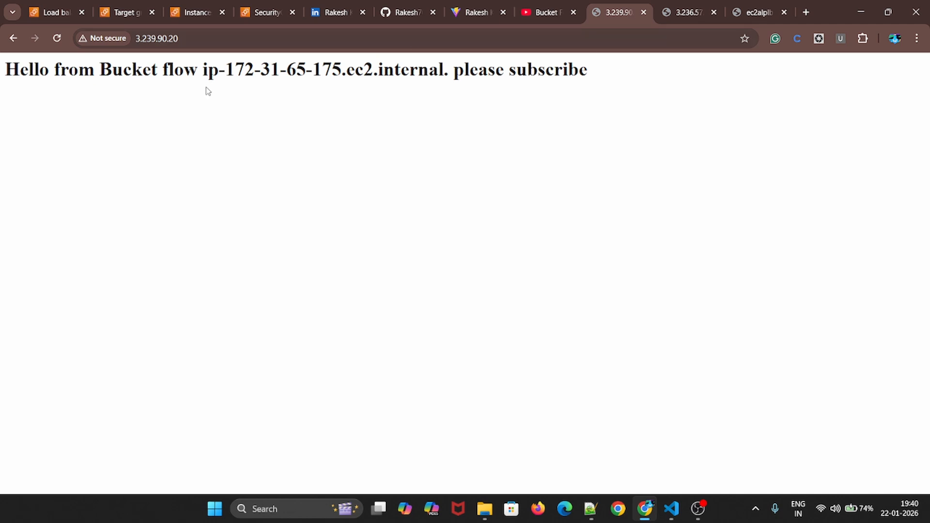
pyautogui.moveTo(340, 69)
pyautogui.mouseDown()
pyautogui.moveTo(310, 67)
pyautogui.moveTo(322, 68)
pyautogui.mouseUp()
pyautogui.click(705, 14)
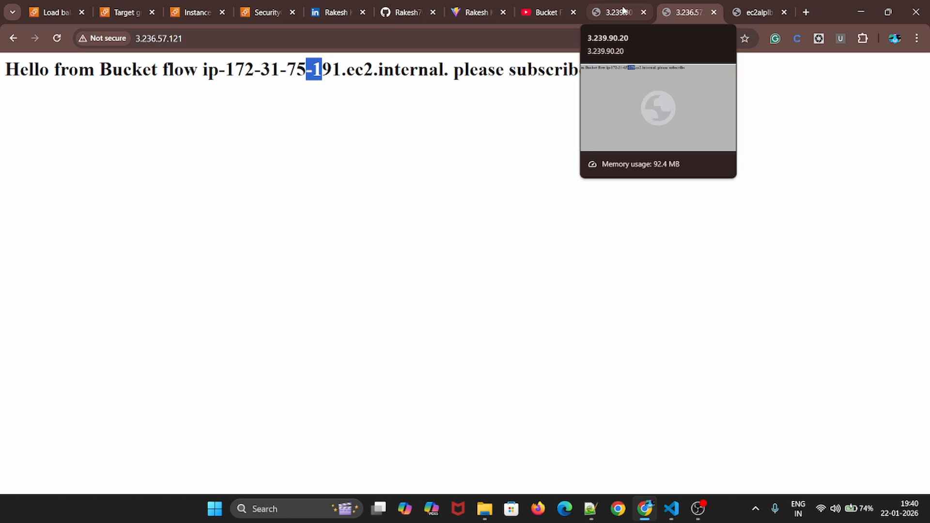
pyautogui.click(755, 7)
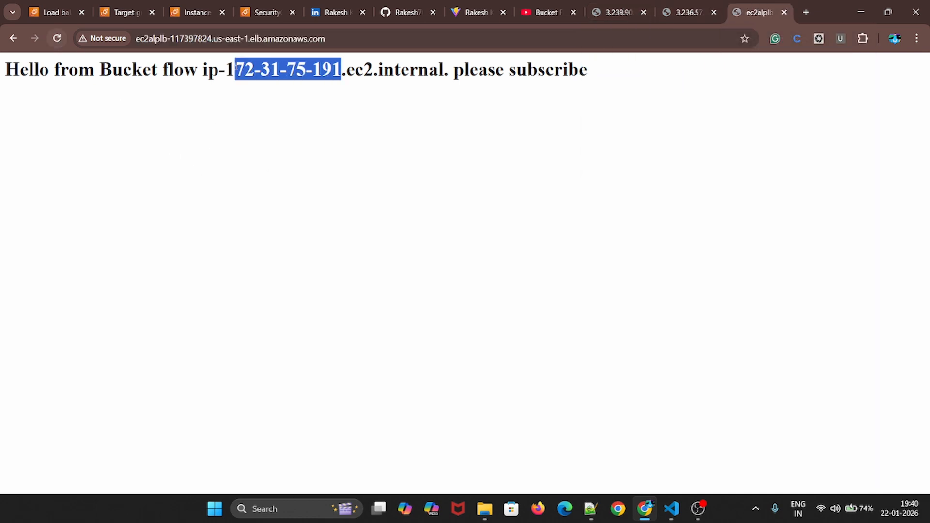
pyautogui.click(318, 71)
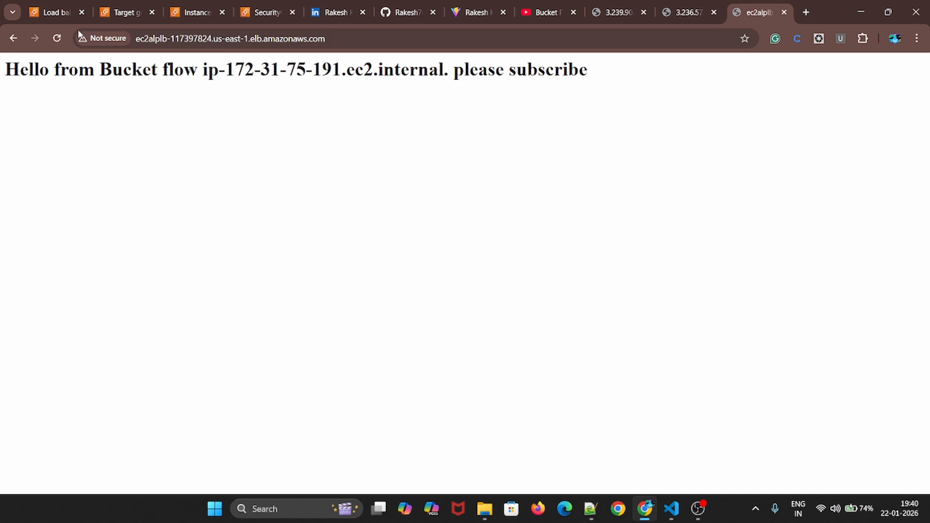
# Reload the load balancer page repeatedly and check which instance's hostname serves each request
pyautogui.click(58, 38)
pyautogui.click(58, 37)
pyautogui.click(59, 37)
pyautogui.click(146, 40)
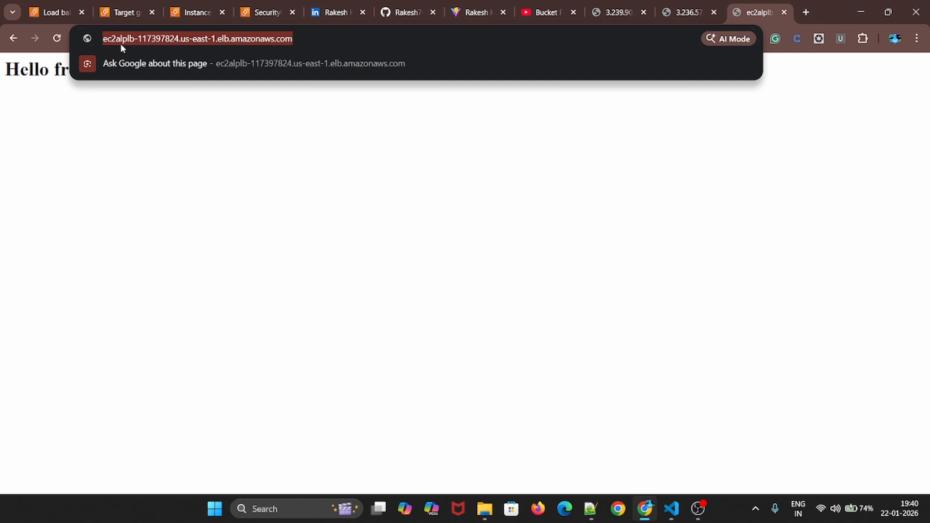
pyautogui.click(144, 120)
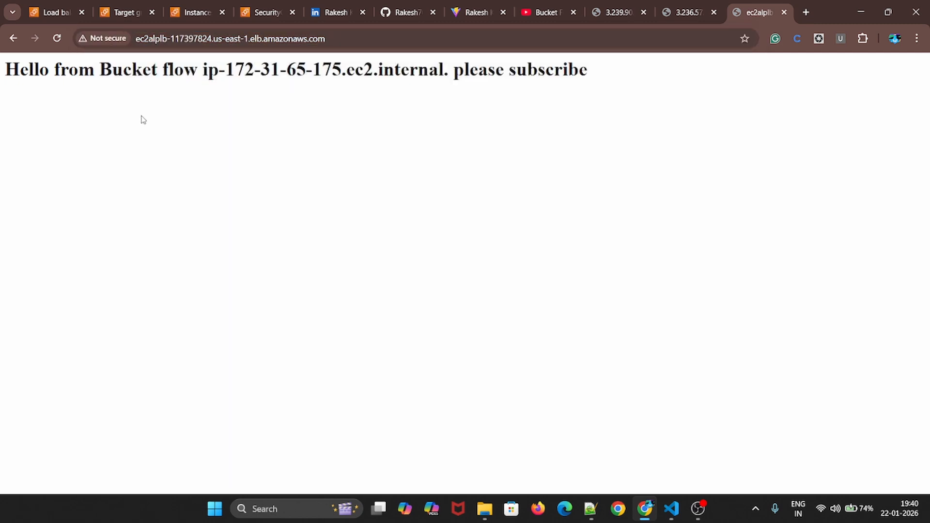
pyautogui.click(111, 43)
pyautogui.click(328, 238)
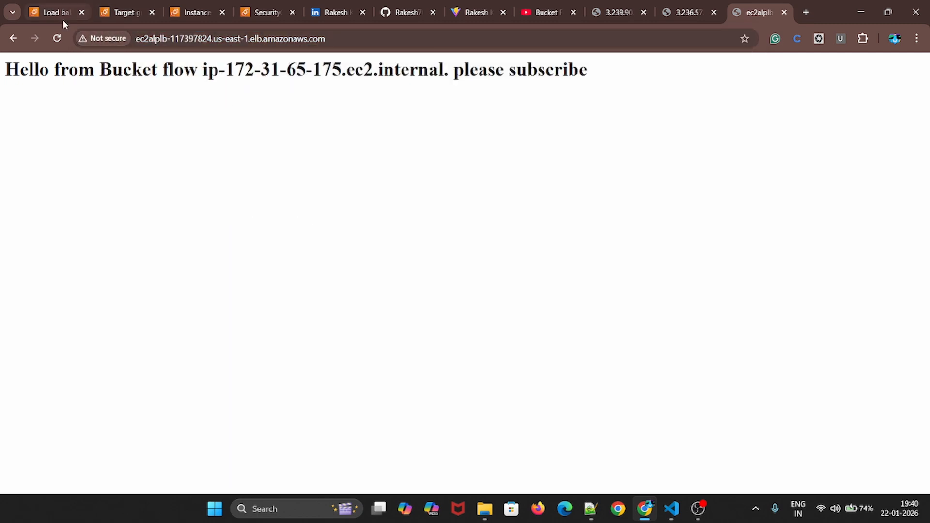
pyautogui.click(58, 39)
pyautogui.click(57, 38)
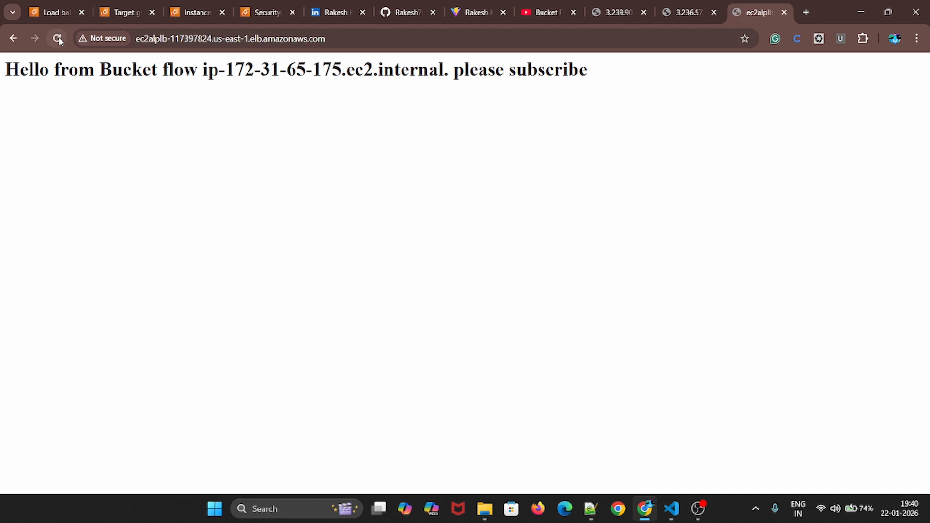
pyautogui.click(57, 39)
pyautogui.click(57, 38)
pyautogui.click(58, 38)
pyautogui.click(57, 39)
# Switch to VS Code and examine the load balancer icon in the aws.tldr traffic diagram
pyautogui.click(672, 509)
pyautogui.click(472, 174)
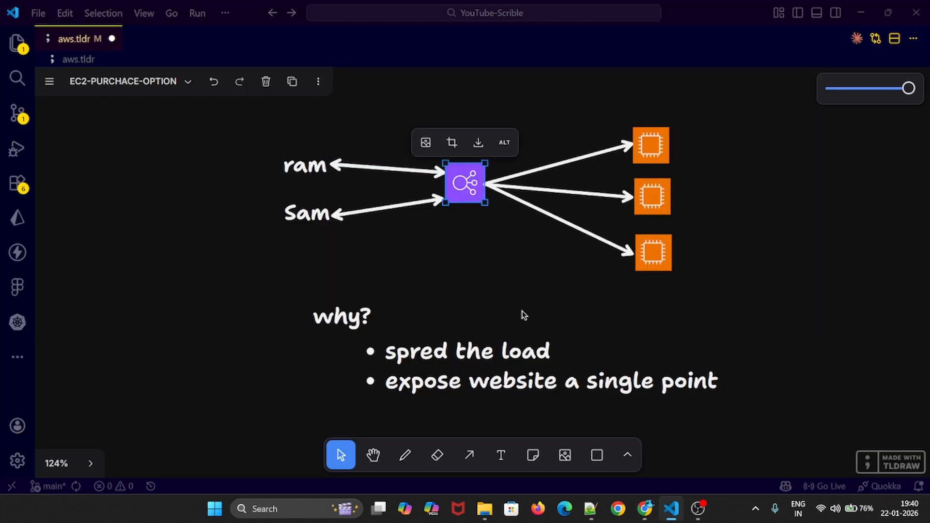
# Return to the browser and view the details of the ELBTG target group
pyautogui.hotkey('alt', 'Tab')
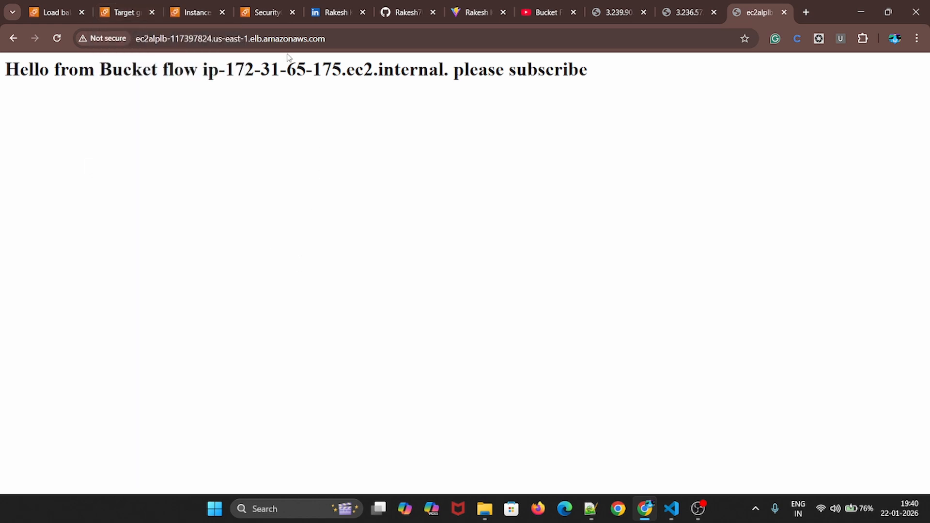
pyautogui.click(125, 13)
pyautogui.scroll(3, 230, 204)
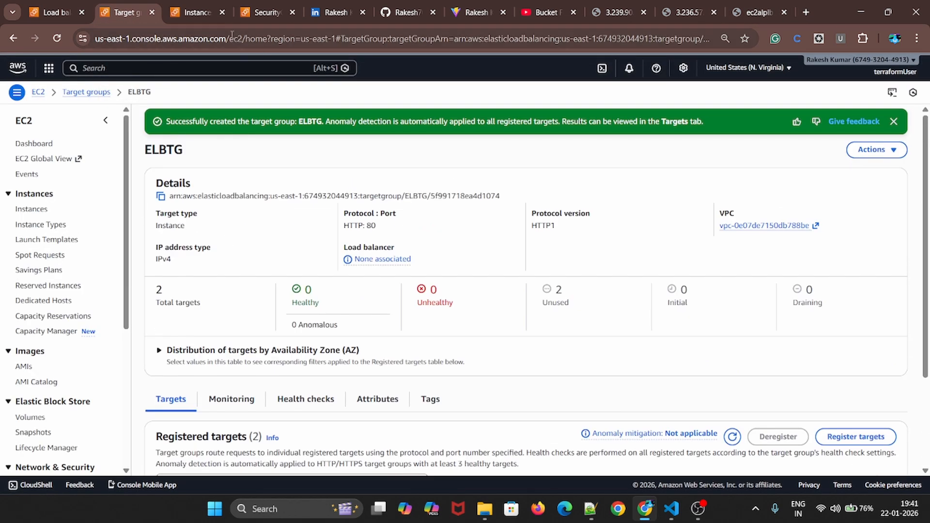
# Terminate the ELB_DEMO_1 and ELB_DEMO_2 EC2 instances together, leaving the OS shutdown skip option off
pyautogui.click(207, 13)
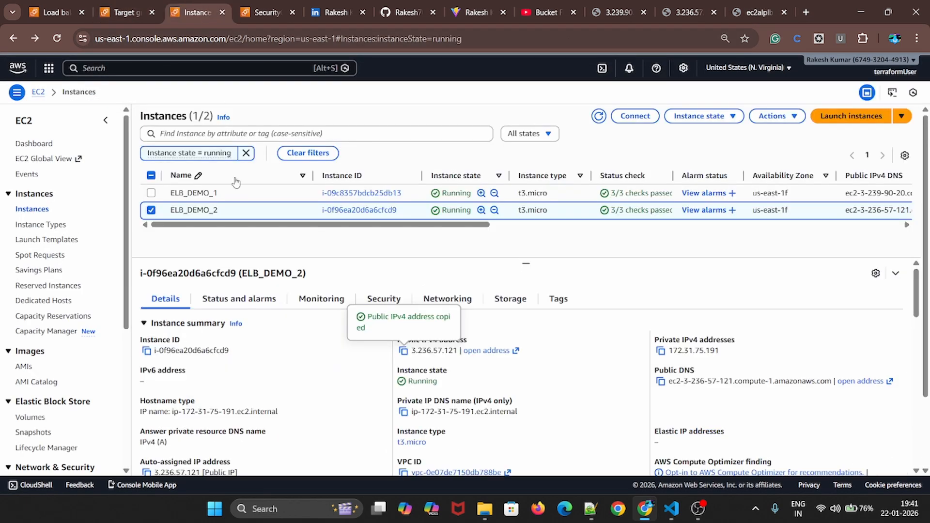
pyautogui.click(152, 193)
pyautogui.click(151, 193)
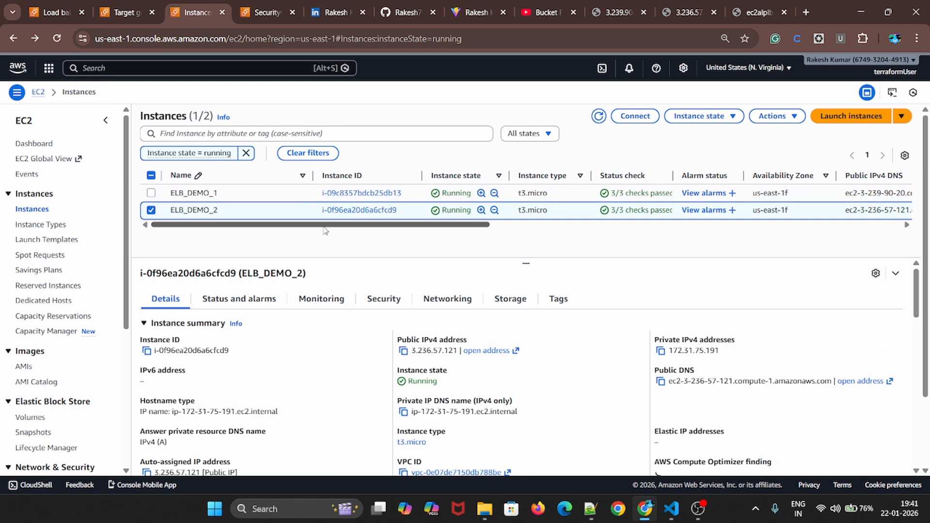
pyautogui.moveTo(324, 228); pyautogui.dragTo(281, 232)
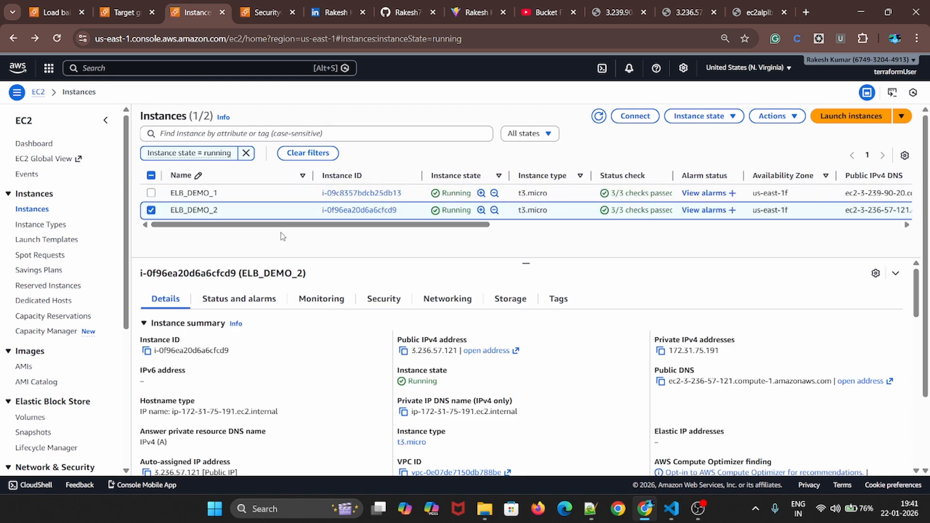
pyautogui.click(151, 193)
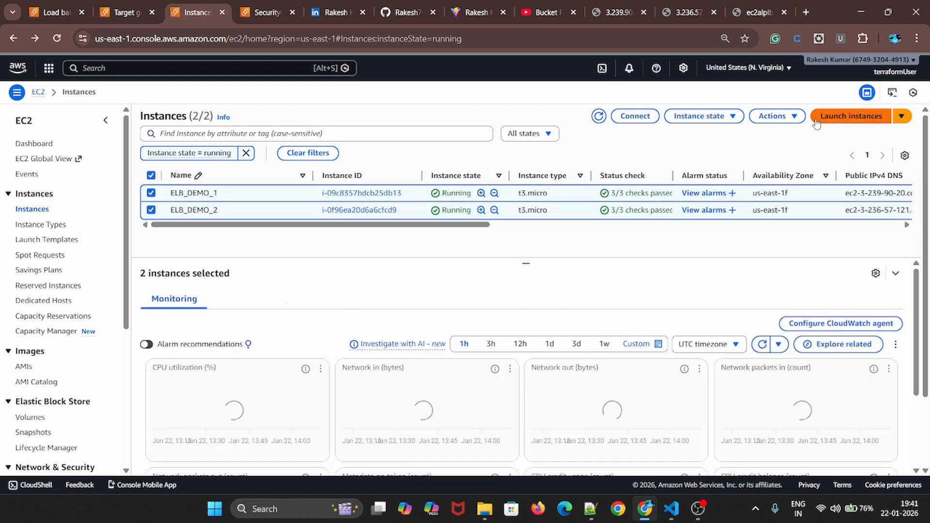
pyautogui.click(722, 118)
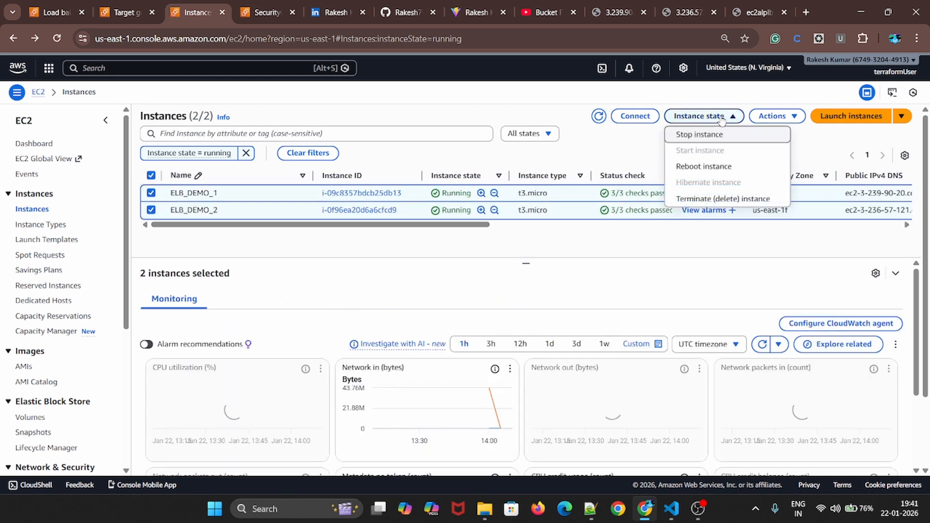
pyautogui.click(702, 204)
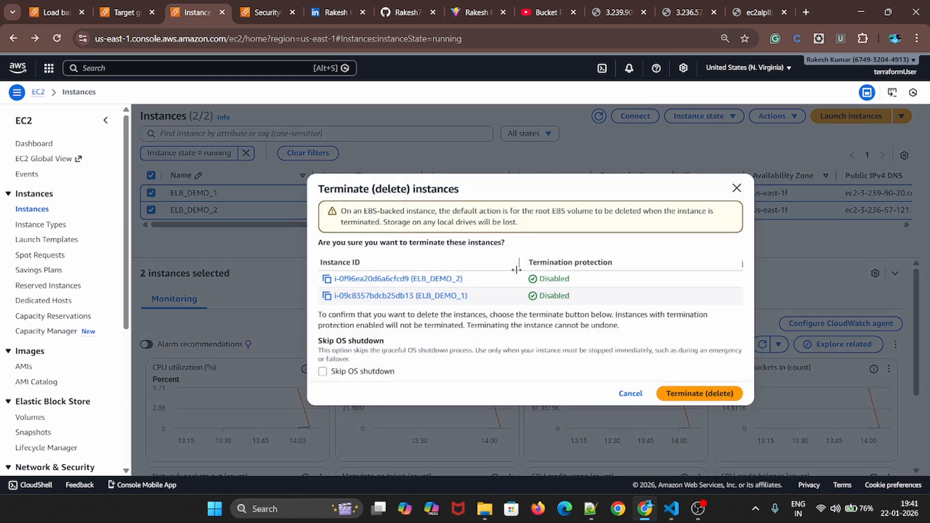
pyautogui.click(674, 394)
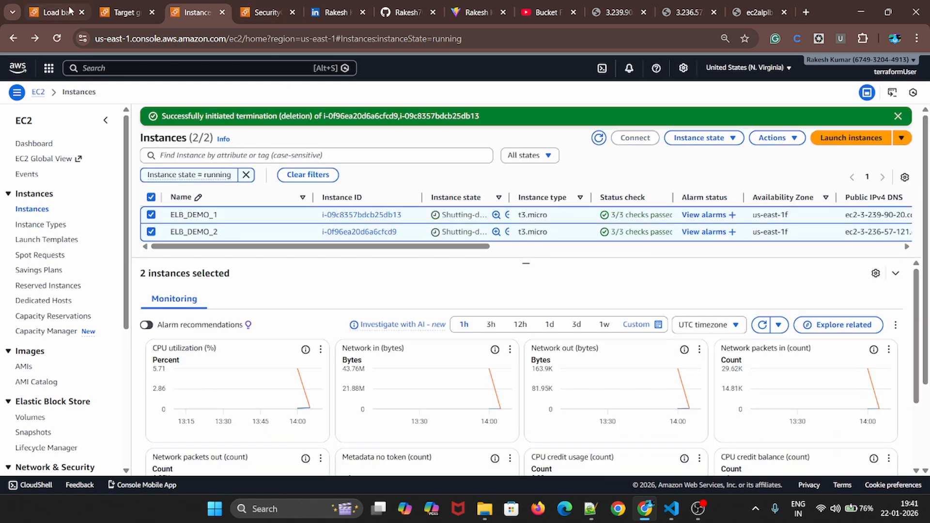
# Open the list of load balancers and check the state and details of EC2ALPLB
pyautogui.click(55, 12)
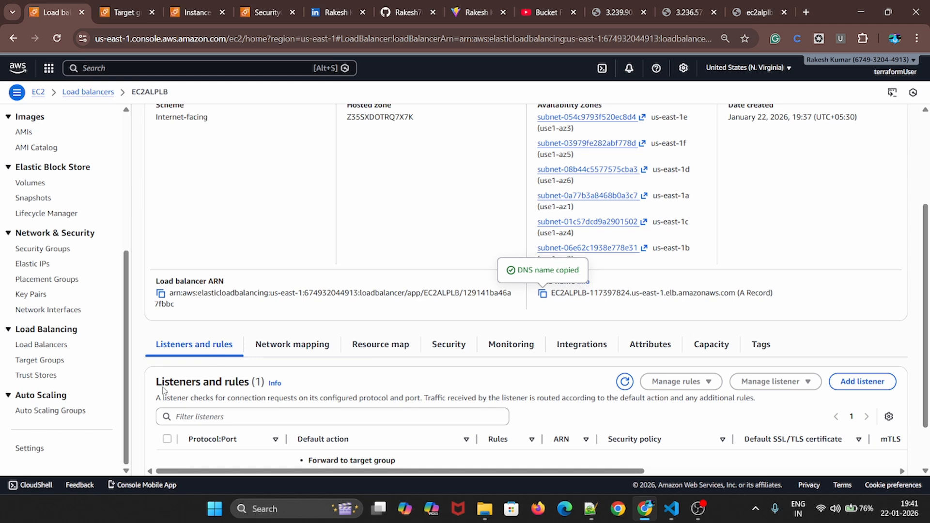
pyautogui.click(42, 344)
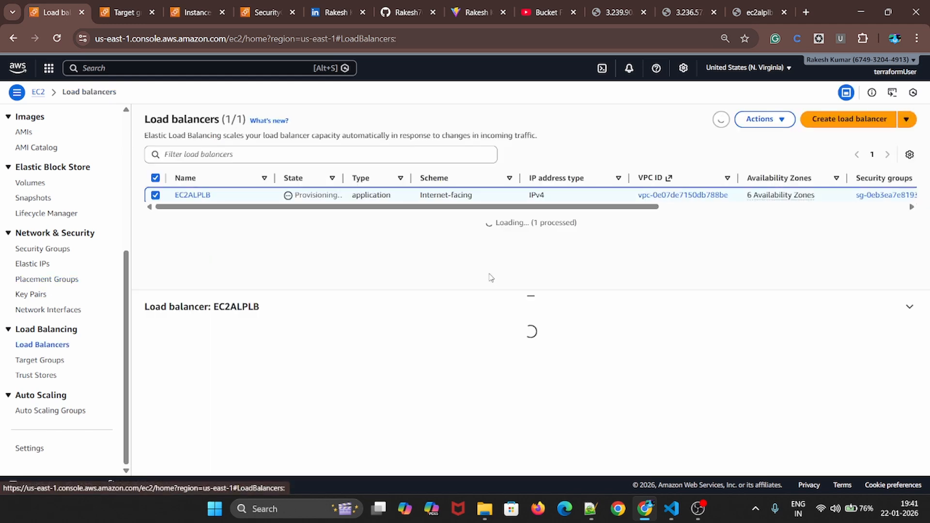
pyautogui.hscroll(5, 556, 213)
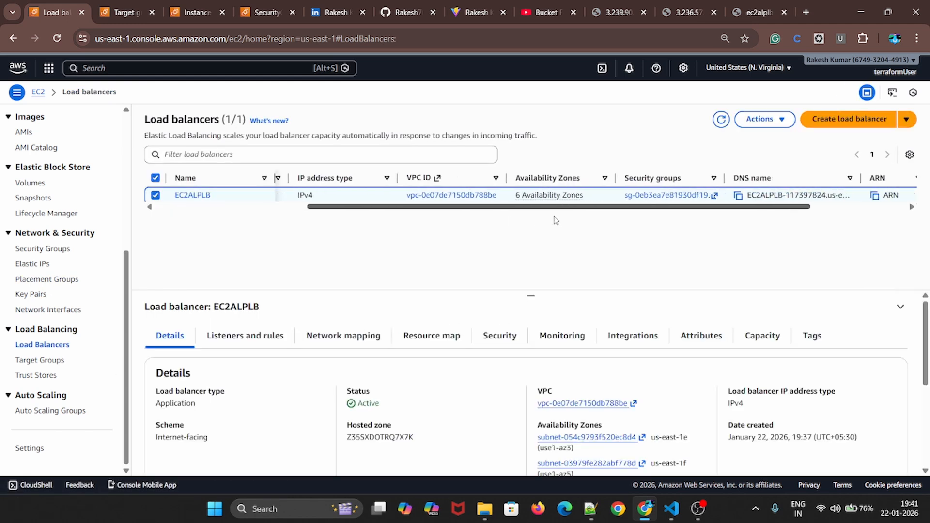
pyautogui.hscroll(-5, 556, 213)
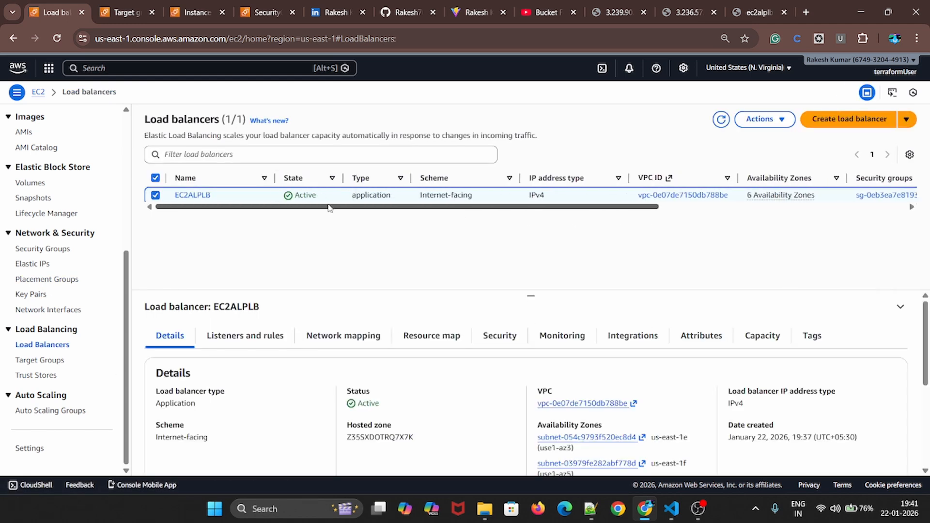
# Deregister both registered targets, ELB_DEMO_1 and ELB_DEMO_2, from the ELBTG target group
pyautogui.click(124, 12)
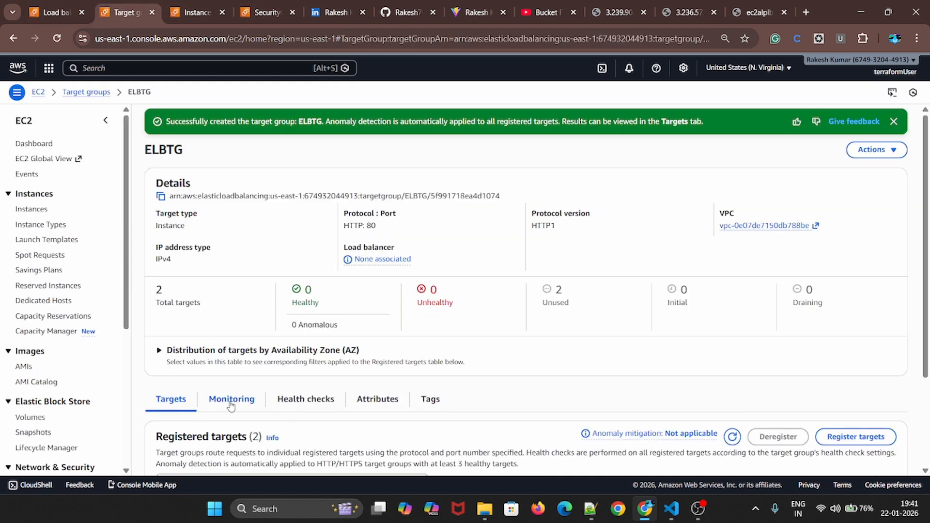
pyautogui.scroll(-2, 243, 407)
pyautogui.scroll(-1, 567, 413)
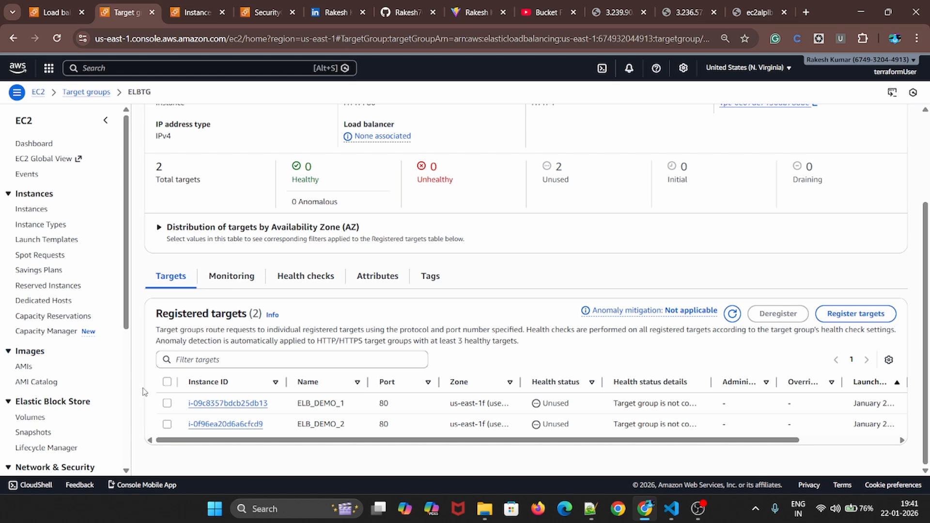
pyautogui.click(167, 383)
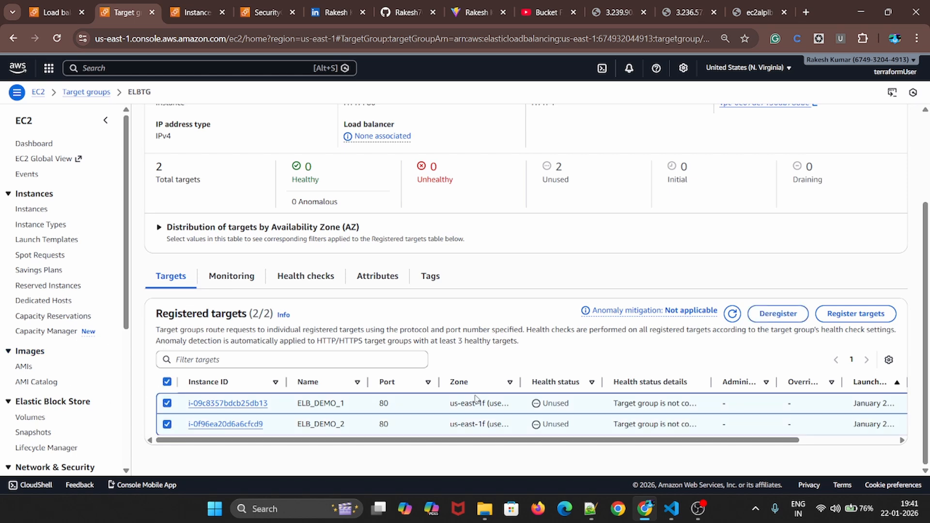
pyautogui.click(774, 313)
pyautogui.click(650, 368)
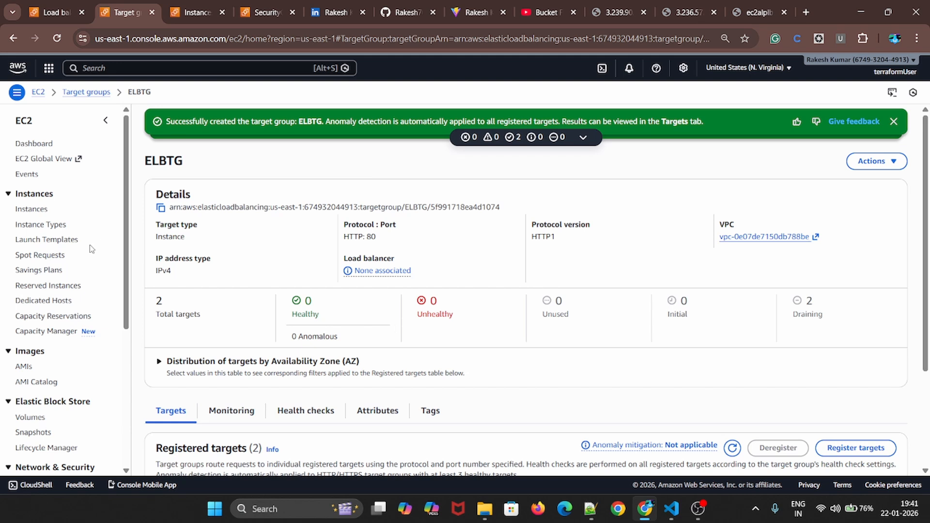
# Delete the EC2ALPLB load balancer, entering "confirm" as the written consent, and dismiss the deletion notice
pyautogui.click(51, 11)
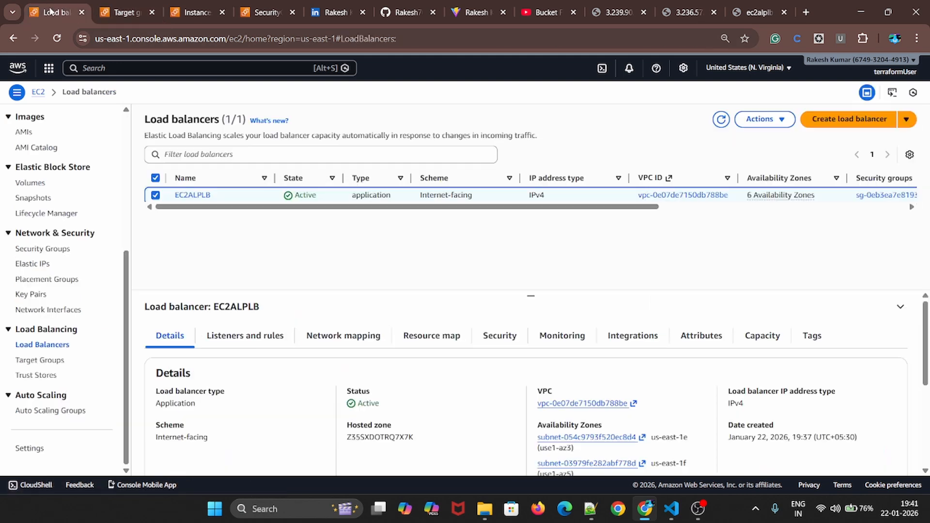
pyautogui.click(721, 119)
pyautogui.click(763, 119)
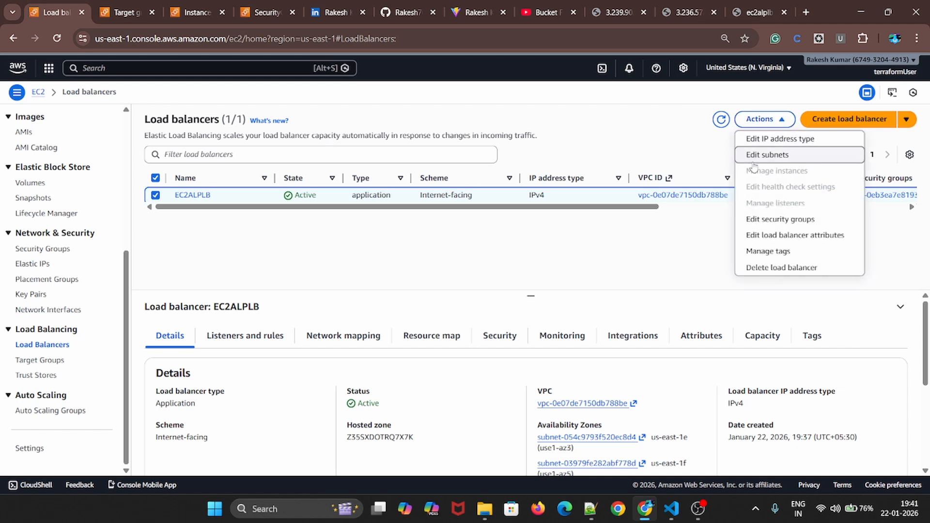
pyautogui.click(764, 268)
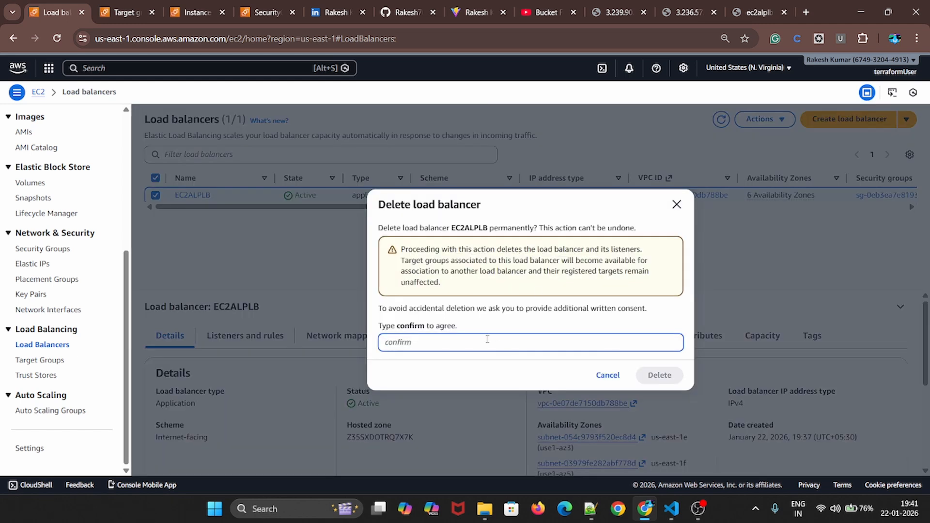
pyautogui.write('confirm')
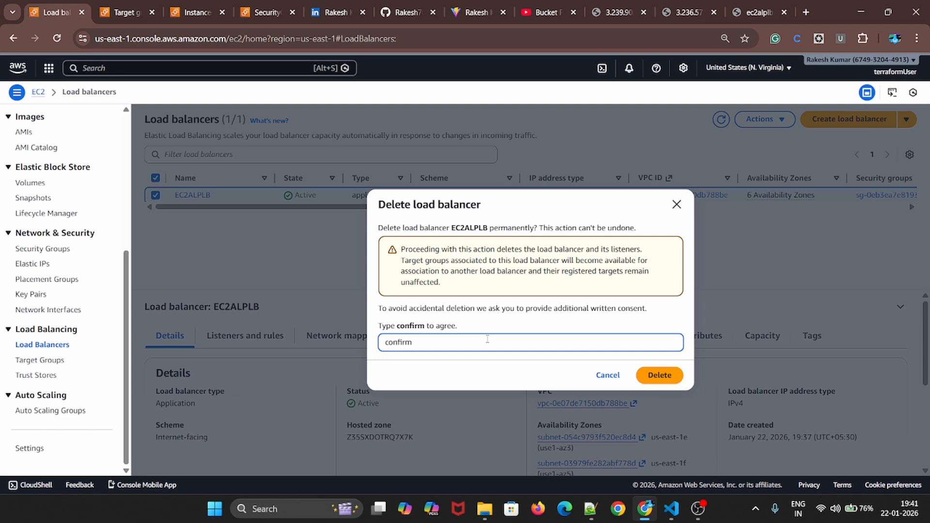
pyautogui.click(659, 375)
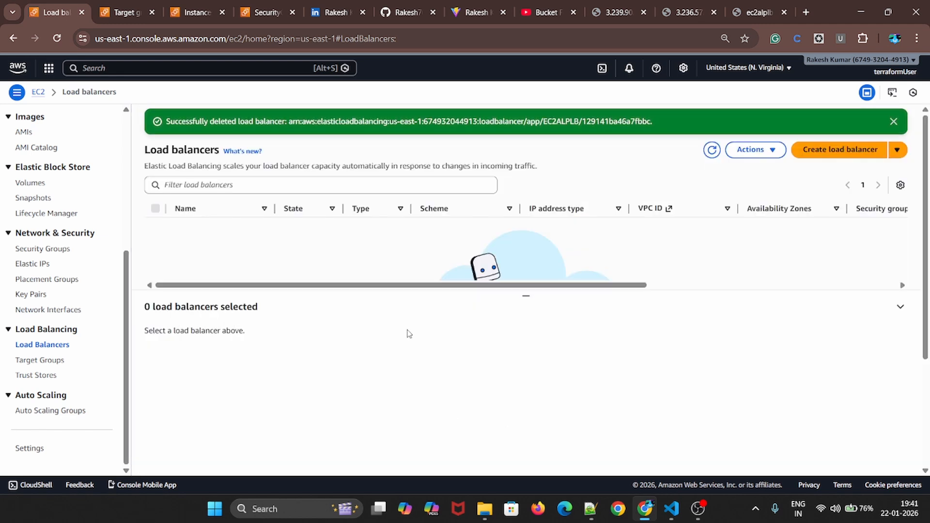
pyautogui.click(894, 122)
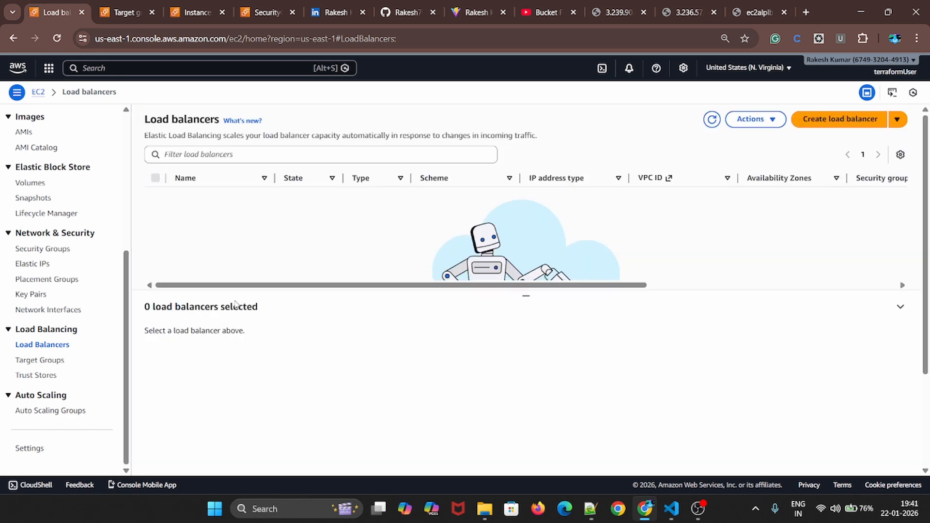
# Close the target group, instances and security group pages, and show the Bucket Flow channel's videos page on YouTube
pyautogui.click(152, 13)
pyautogui.click(151, 13)
pyautogui.click(151, 13)
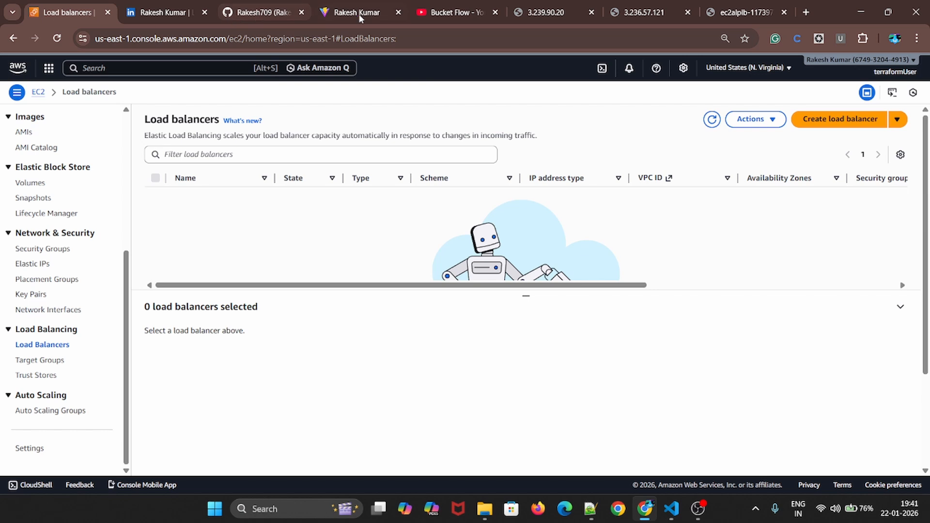
pyautogui.click(451, 12)
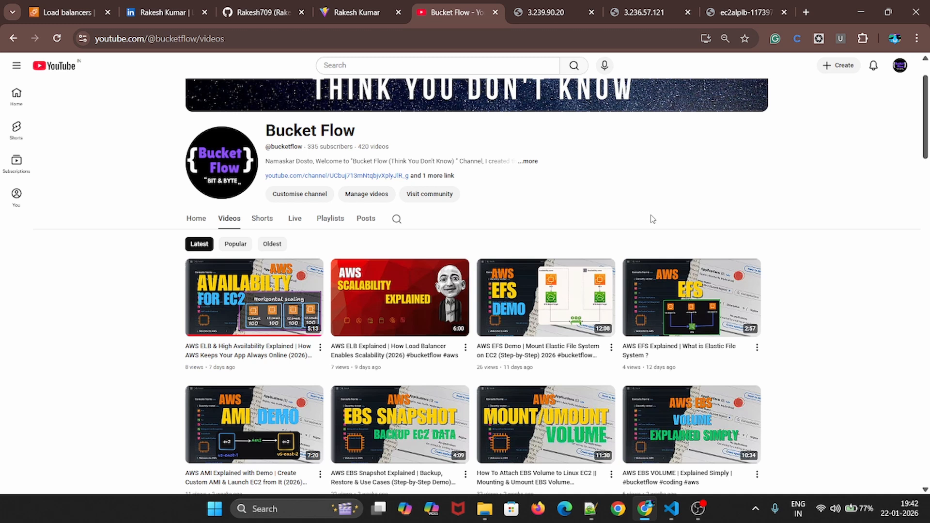
pyautogui.scroll(2, 653, 219)
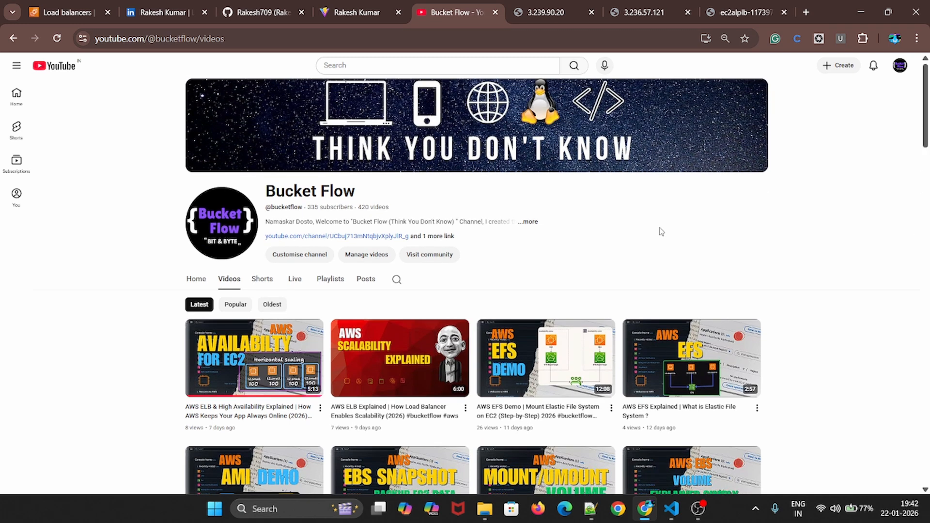